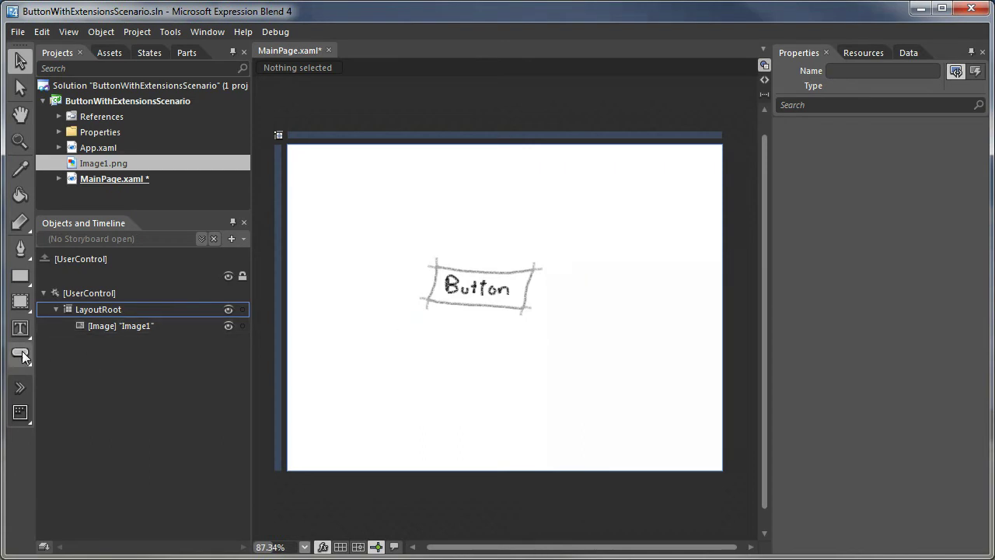
Step: Add a default button near the page's top-left corner and zoom in on it
{"action": "double_click", "coordinate": [21, 355]}
{"action": "left_click", "coordinate": [20, 60]}
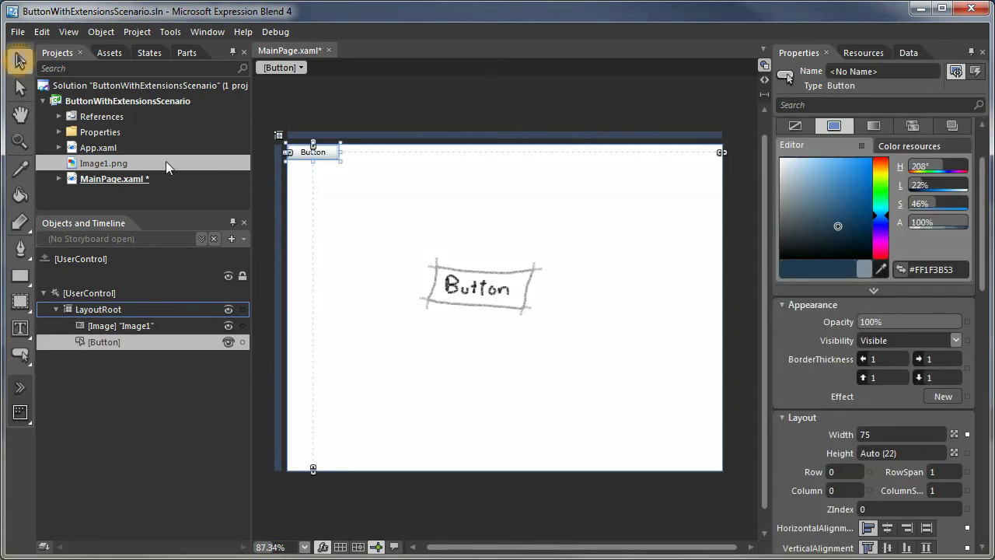
{"action": "left_click_drag", "start_coordinate": [330, 157], "coordinate": [362, 188]}
{"action": "scroll", "coordinate": [362, 184], "scroll_direction": "up", "scroll_amount": 4}
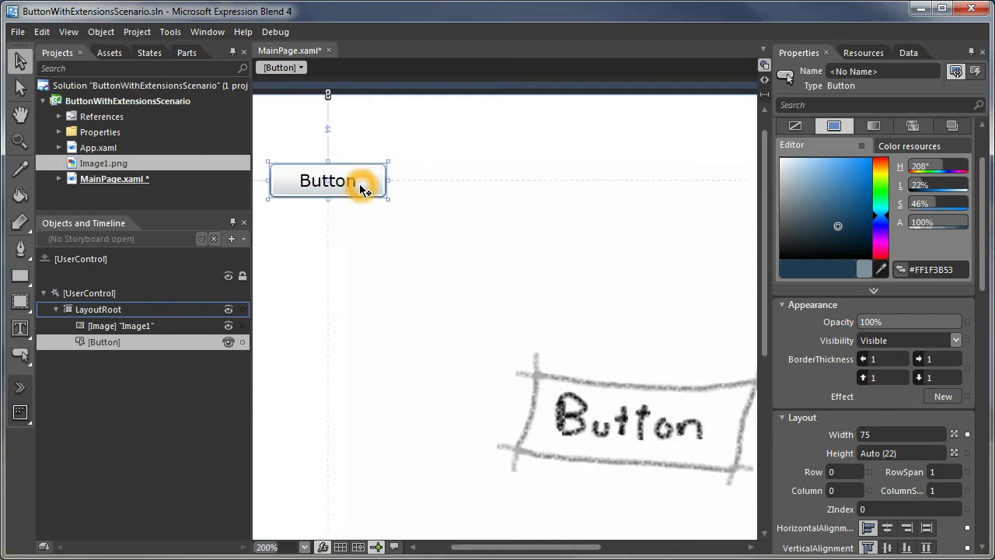
{"action": "left_click_drag", "start_coordinate": [333, 229], "coordinate": [455, 315]}
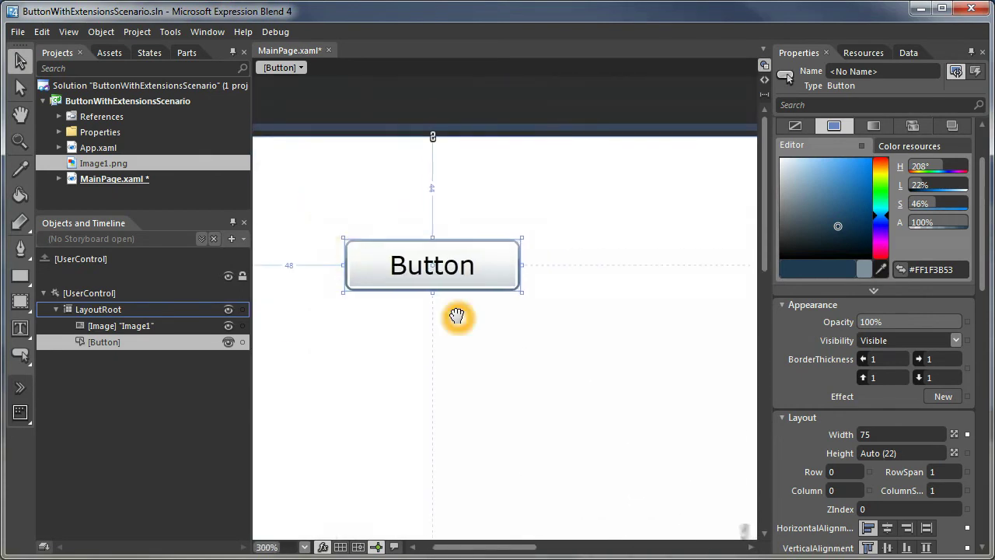
Step: Edit a copy of the button's template as the style resource 'Button-Extensions'
{"action": "right_click", "coordinate": [483, 278]}
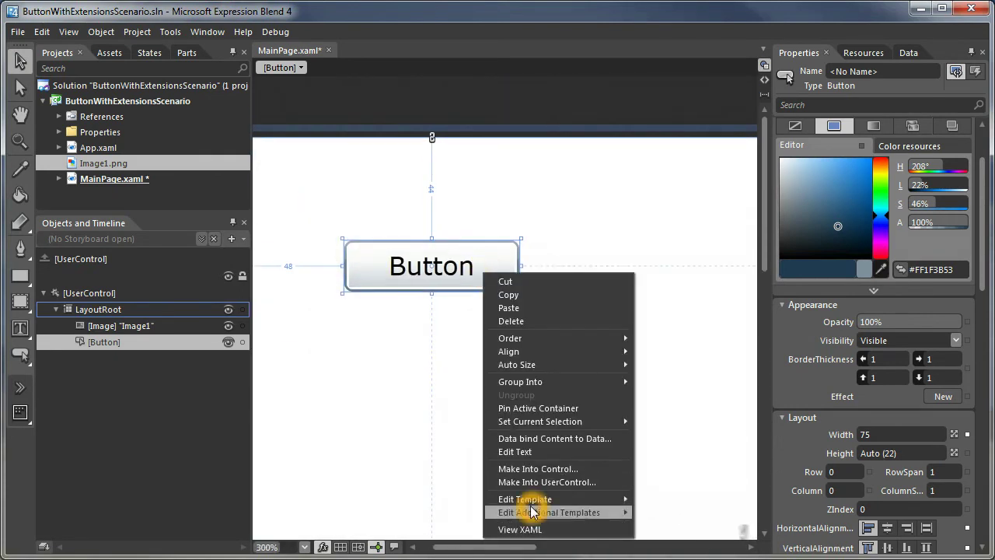
{"action": "mouse_move", "coordinate": [544, 500]}
{"action": "left_click", "coordinate": [683, 515]}
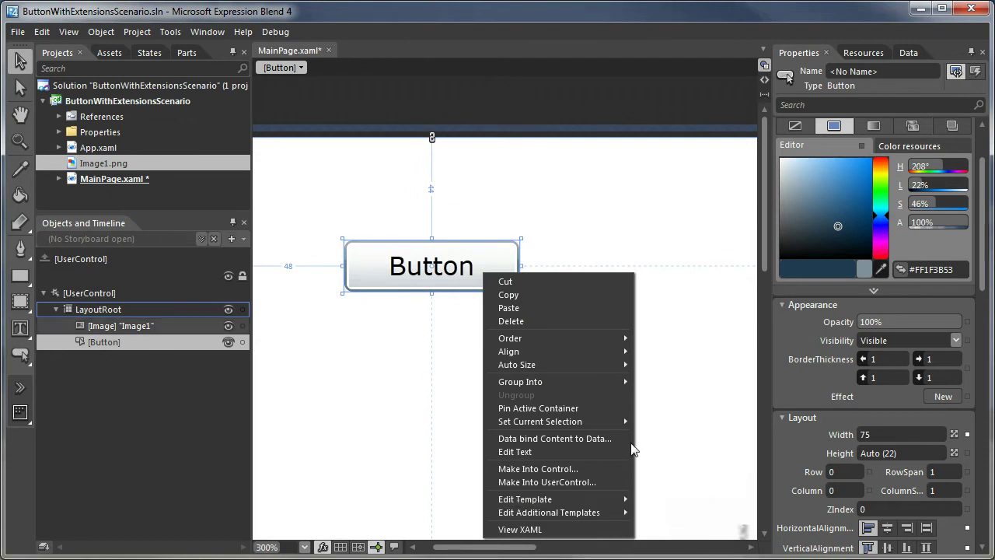
{"action": "left_click", "coordinate": [448, 232]}
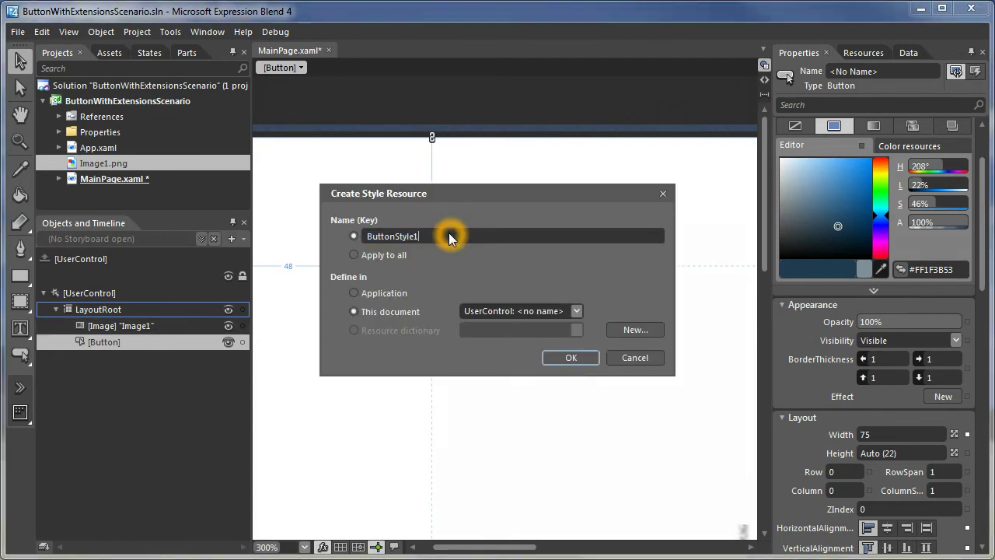
{"action": "key", "text": "BackSpace"}
{"action": "key", "text": "BackSpace"}
{"action": "key", "text": "BackSpace"}
{"action": "key", "text": "BackSpace"}
{"action": "key", "text": "BackSpace"}
{"action": "key", "text": "BackSpace"}
{"action": "type", "text": "-Ex"}
{"action": "left_click", "coordinate": [570, 358]}
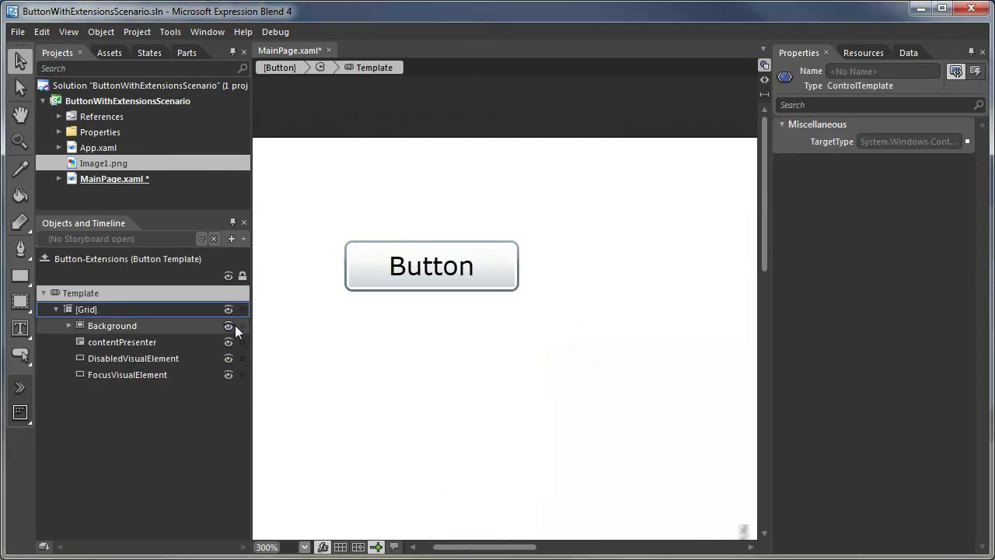
Step: Hide FocusVisualElement and DisabledVisualElement, then select and zoom to the template's root grid
{"action": "left_click", "coordinate": [227, 375]}
{"action": "left_click", "coordinate": [229, 357]}
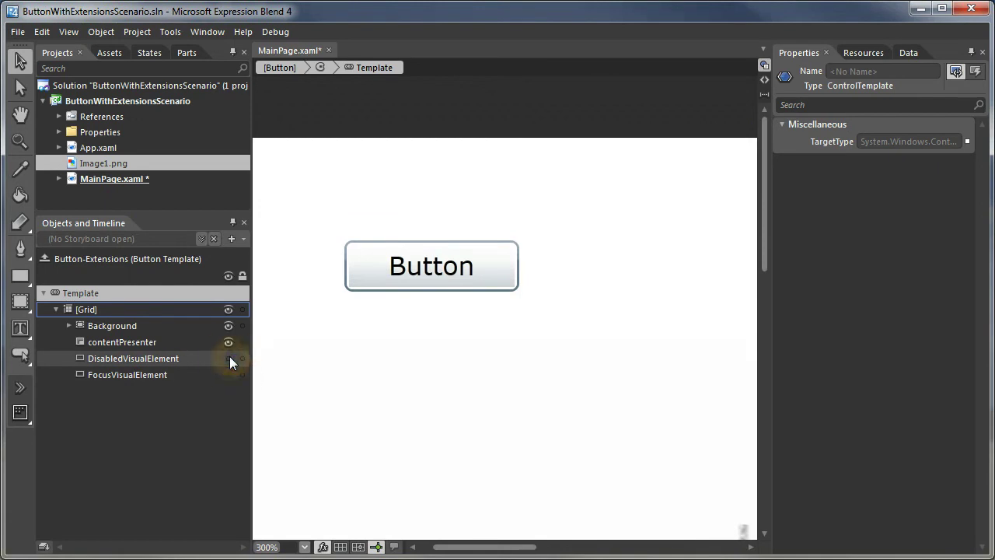
{"action": "left_click", "coordinate": [92, 309]}
{"action": "key", "text": "ctrl+shift+0"}
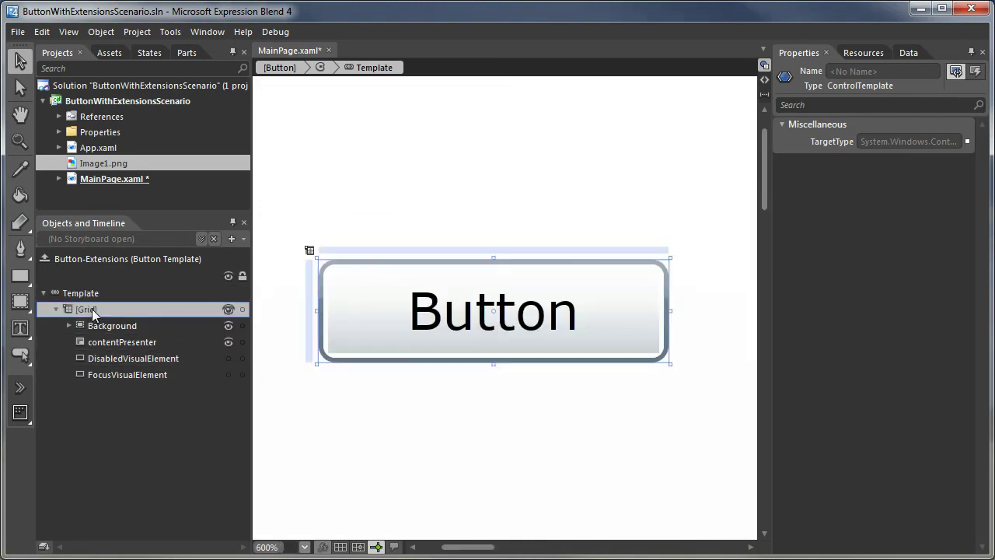
Step: Add a grid named Extensions inside the root grid and move it to the top of the children
{"action": "left_click", "coordinate": [20, 302]}
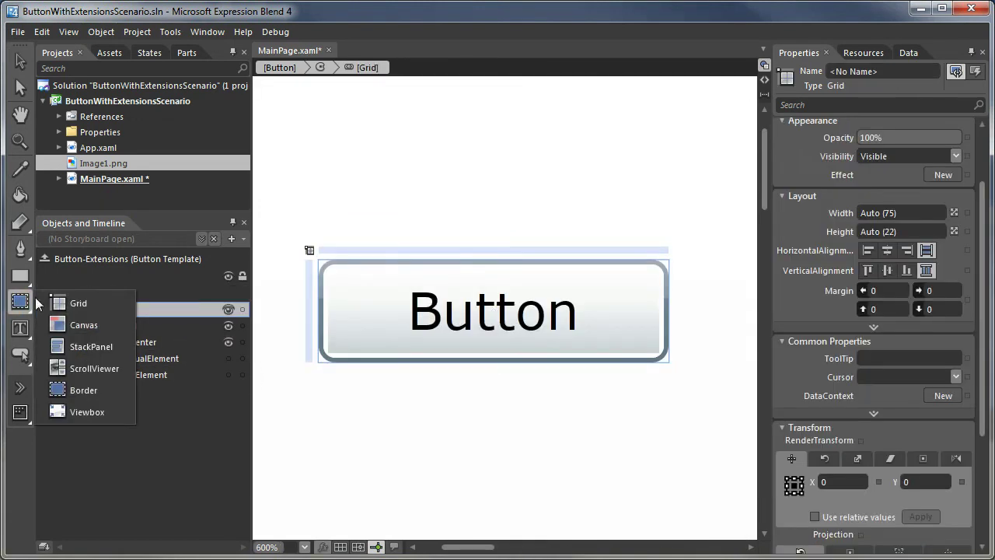
{"action": "left_click", "coordinate": [57, 304]}
{"action": "double_click", "coordinate": [20, 305]}
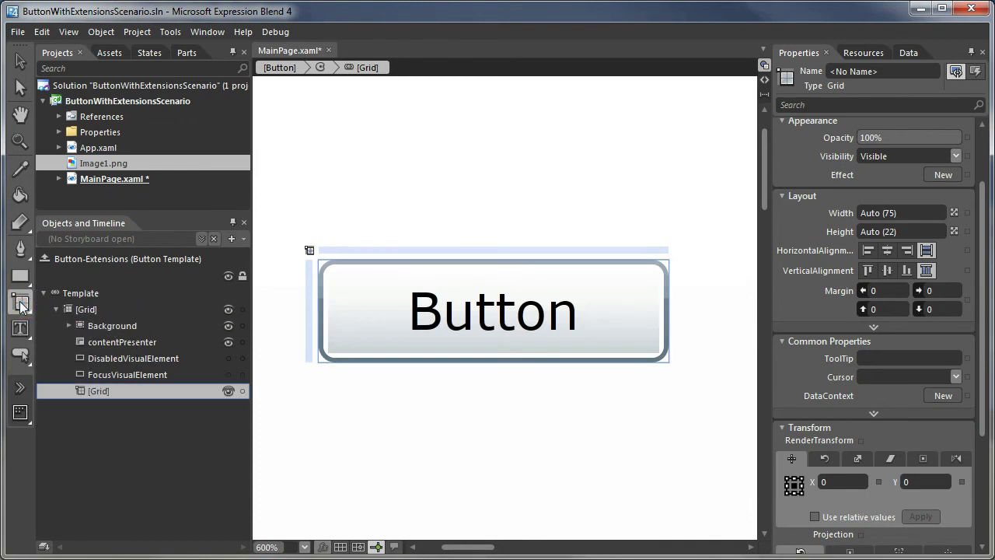
{"action": "double_click", "coordinate": [103, 392]}
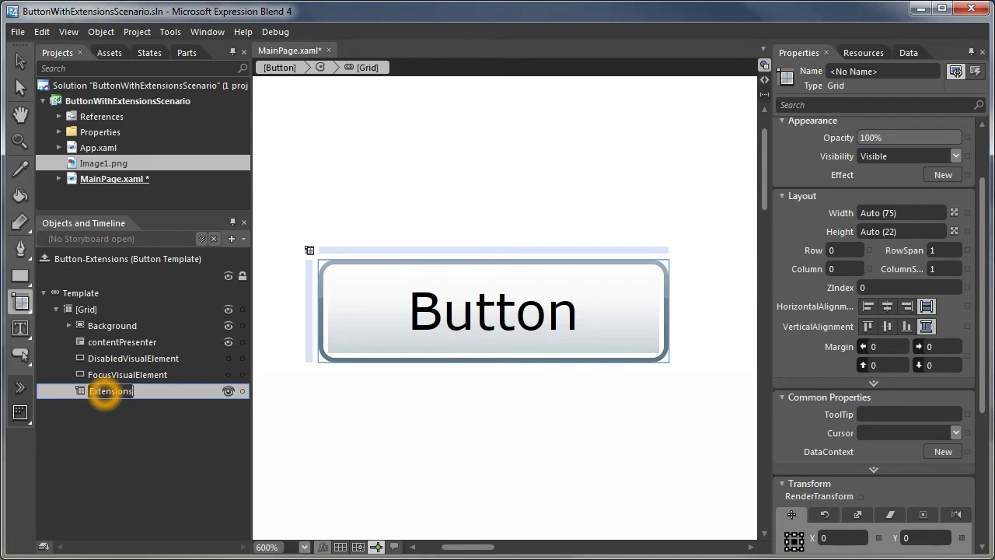
{"action": "key", "text": "Return"}
{"action": "left_click_drag", "start_coordinate": [103, 391], "coordinate": [101, 324]}
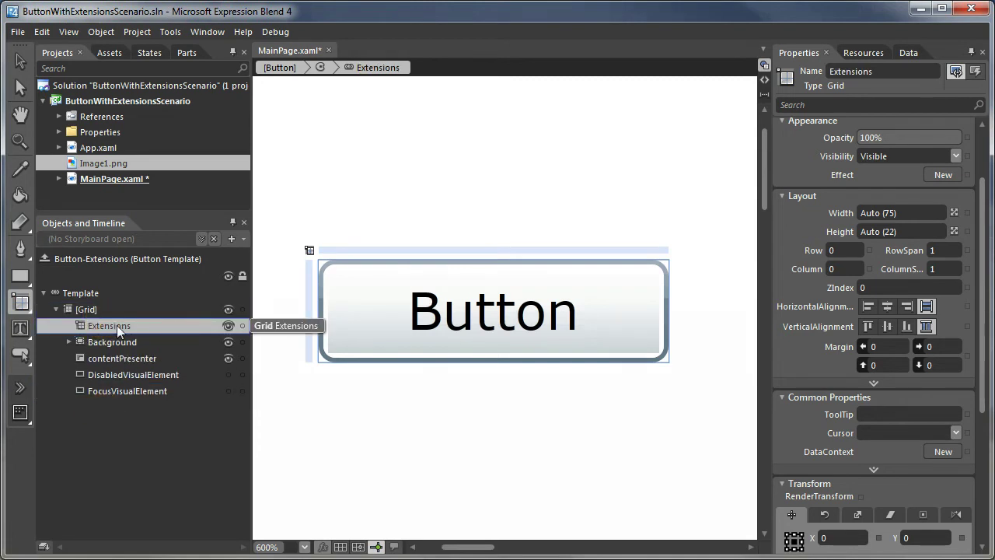
{"action": "left_click", "coordinate": [121, 322]}
{"action": "left_click", "coordinate": [20, 328]}
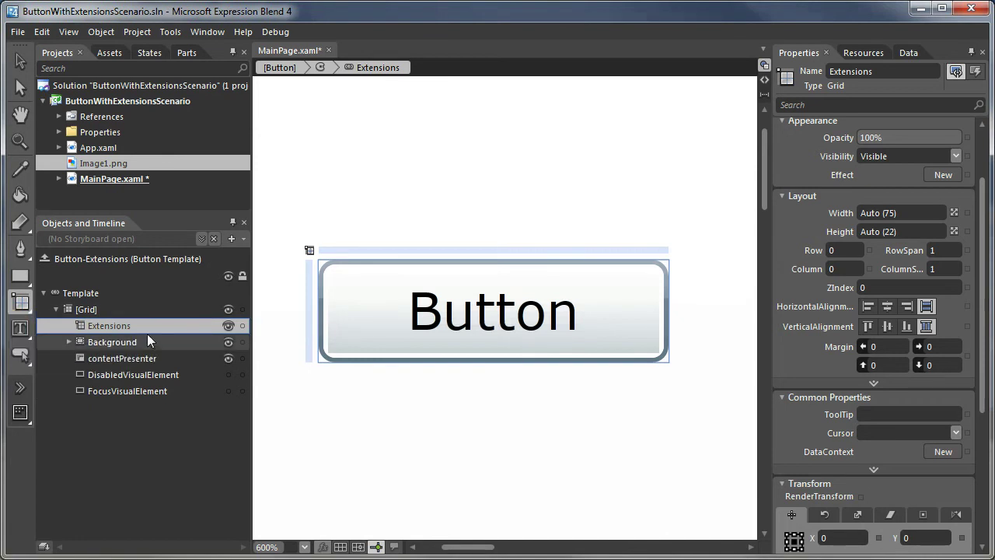
{"action": "left_click", "coordinate": [26, 60]}
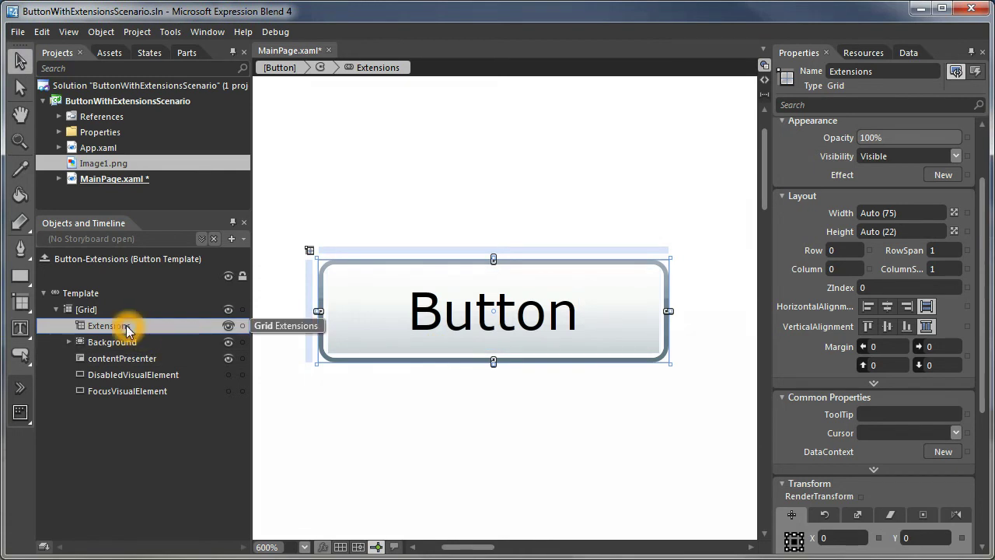
Step: Enter 10 in the page button's advanced Tag property, then return to the Extensions grid in the template
{"action": "left_click", "coordinate": [279, 67]}
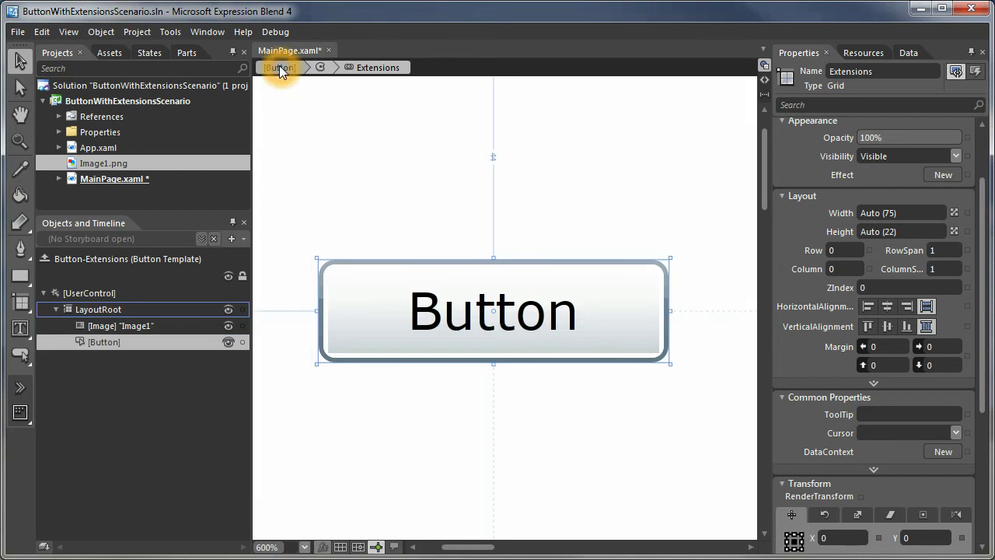
{"action": "left_click_drag", "start_coordinate": [979, 284], "coordinate": [981, 384]}
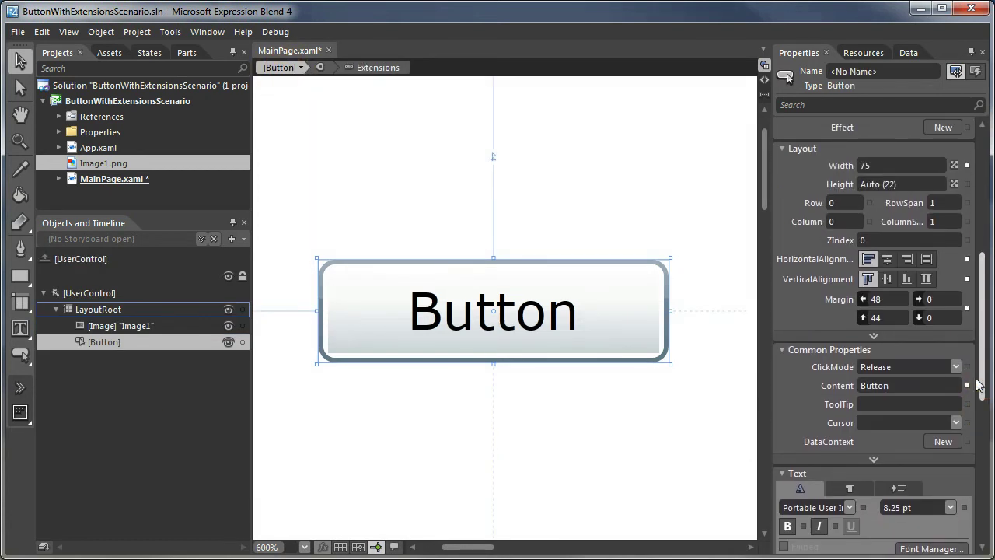
{"action": "left_click", "coordinate": [875, 461]}
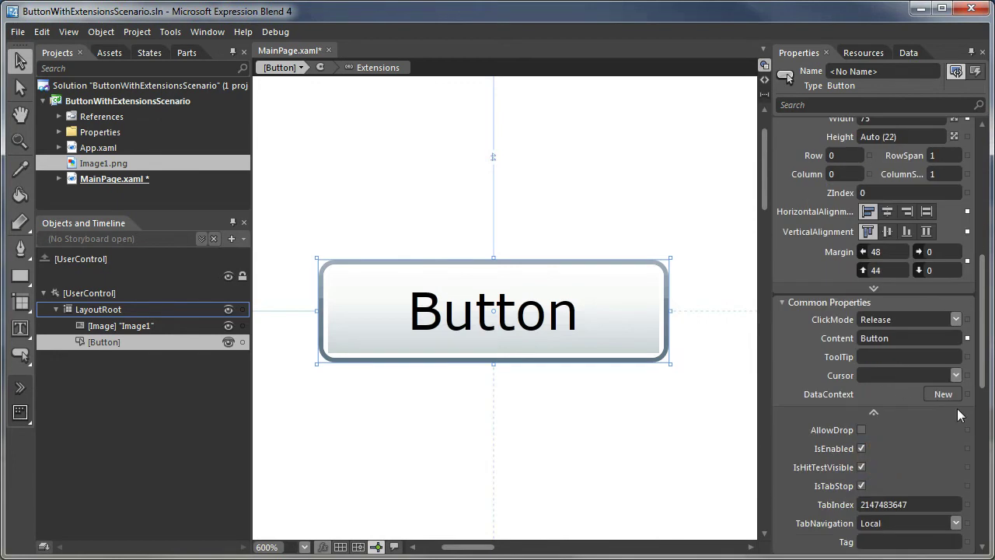
{"action": "left_click_drag", "start_coordinate": [983, 381], "coordinate": [986, 426]}
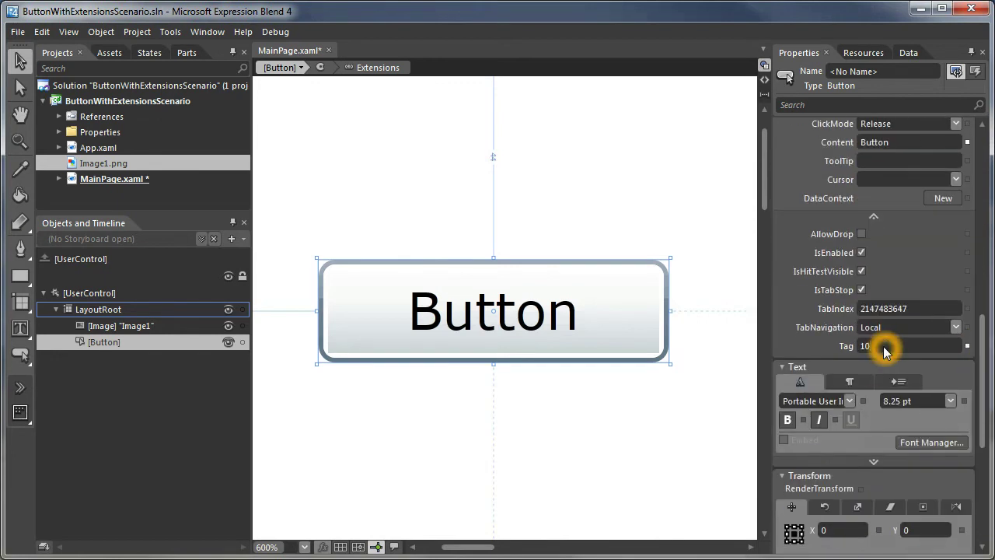
{"action": "left_click", "coordinate": [377, 67]}
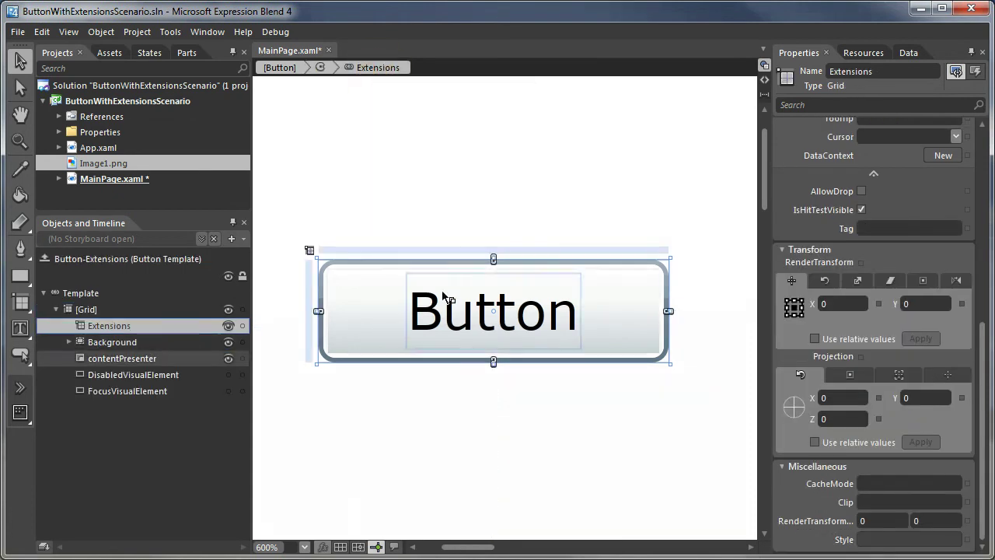
Step: Insert a TextBlock into the Extensions grid and hide the Background and contentPresenter layers
{"action": "left_click", "coordinate": [145, 343]}
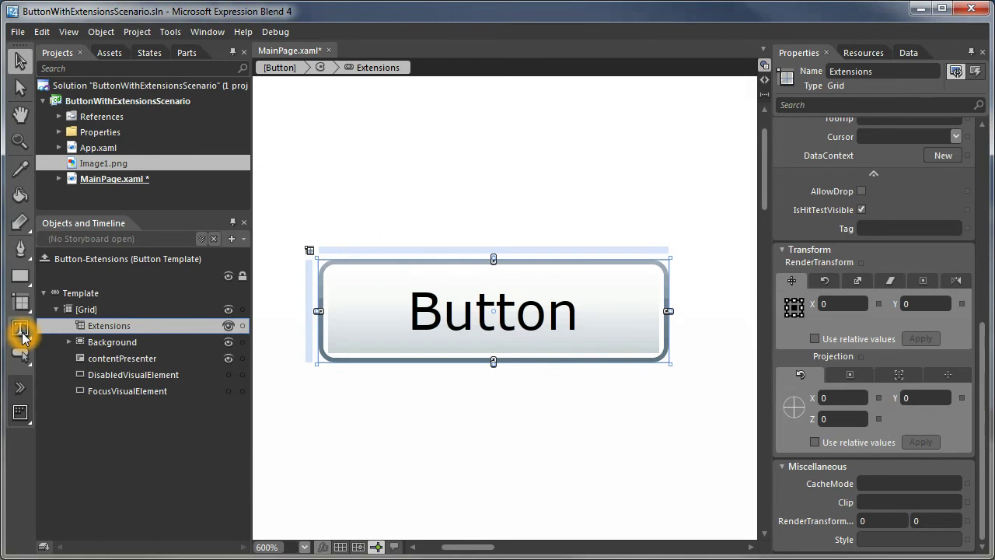
{"action": "double_click", "coordinate": [20, 328]}
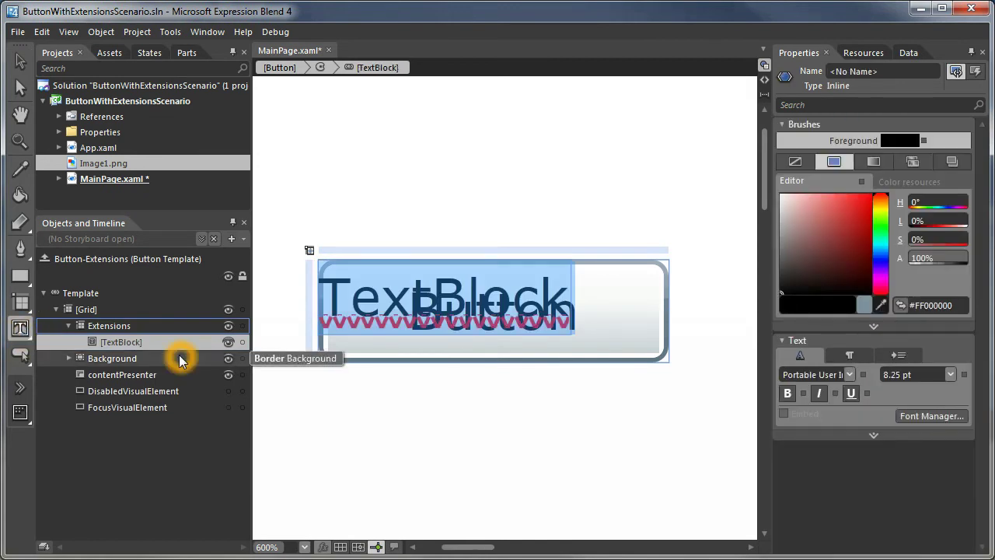
{"action": "key", "text": "Delete"}
{"action": "left_click", "coordinate": [20, 60]}
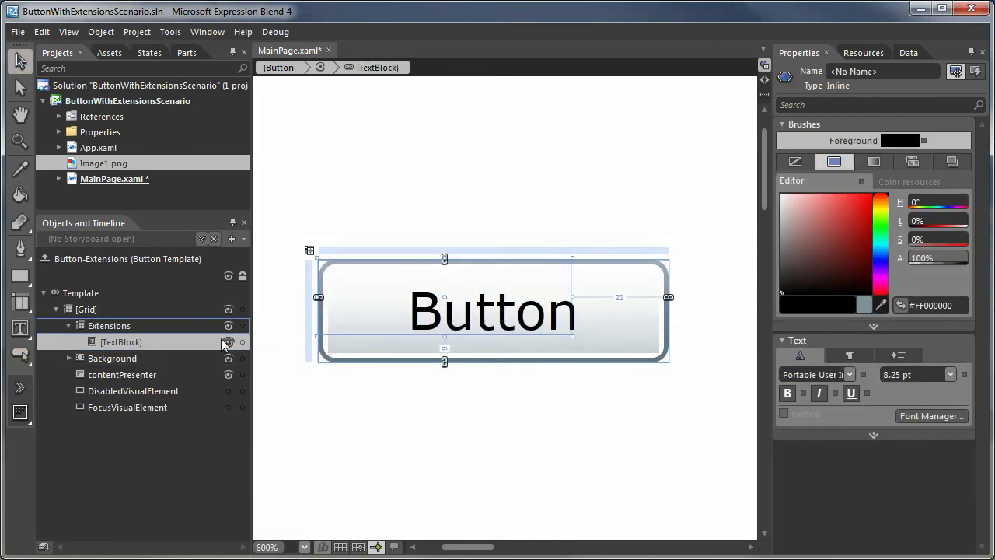
{"action": "left_click", "coordinate": [228, 358]}
{"action": "left_click", "coordinate": [229, 374]}
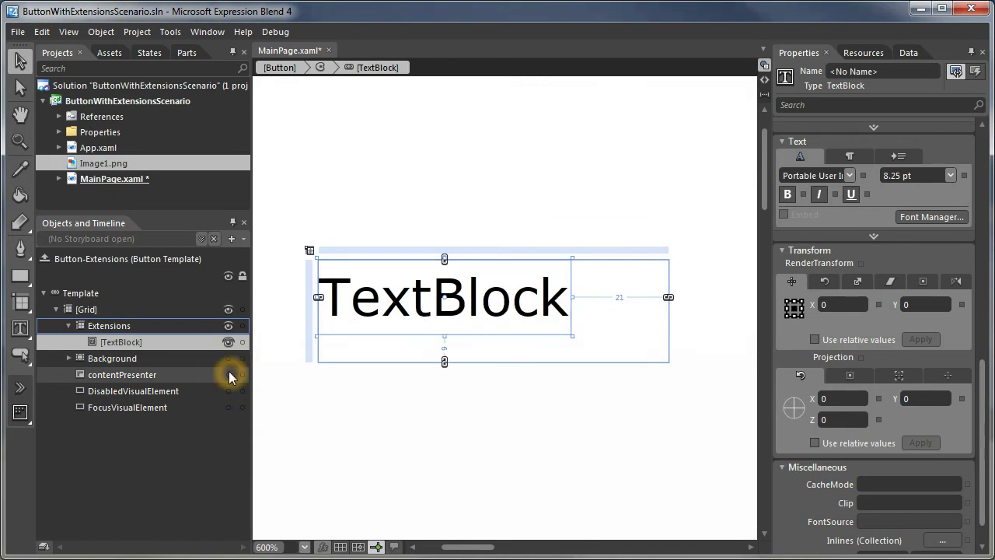
{"action": "left_click", "coordinate": [125, 339]}
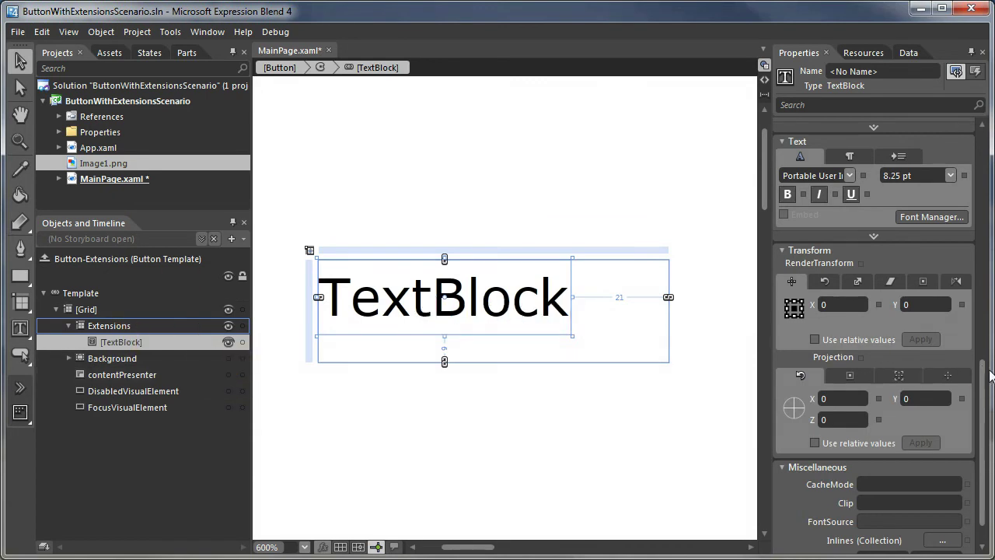
{"action": "left_click_drag", "start_coordinate": [990, 375], "coordinate": [982, 277]}
Step: Template-bind the TextBlock's Text to the button's Tag, showing 10, and reset its margins to 0
{"action": "left_click", "coordinate": [967, 302]}
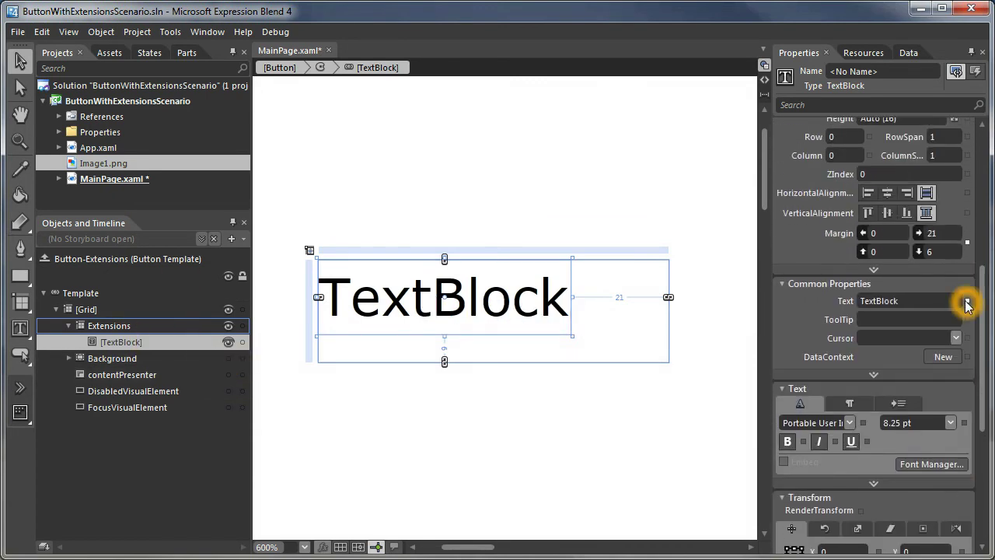
{"action": "mouse_move", "coordinate": [868, 487]}
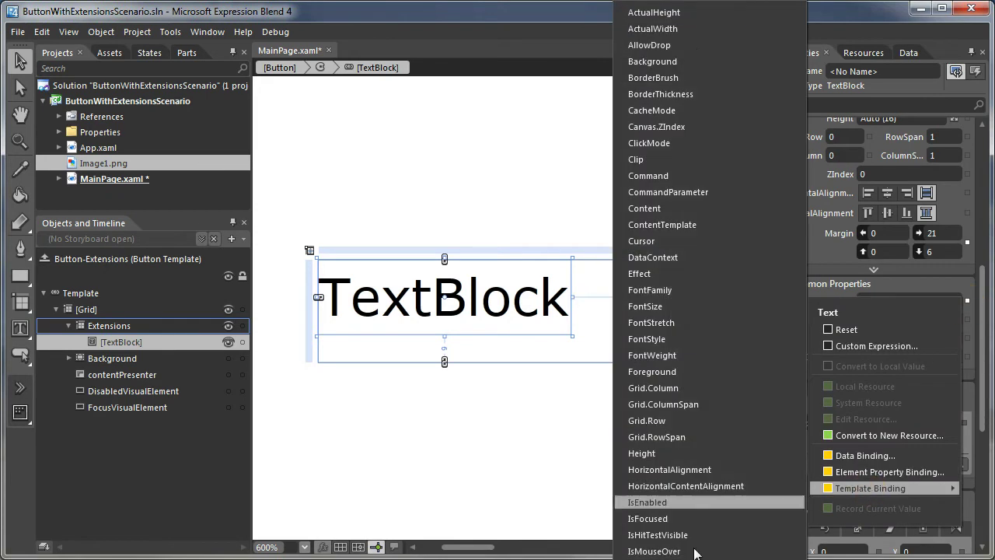
{"action": "mouse_move", "coordinate": [697, 558]}
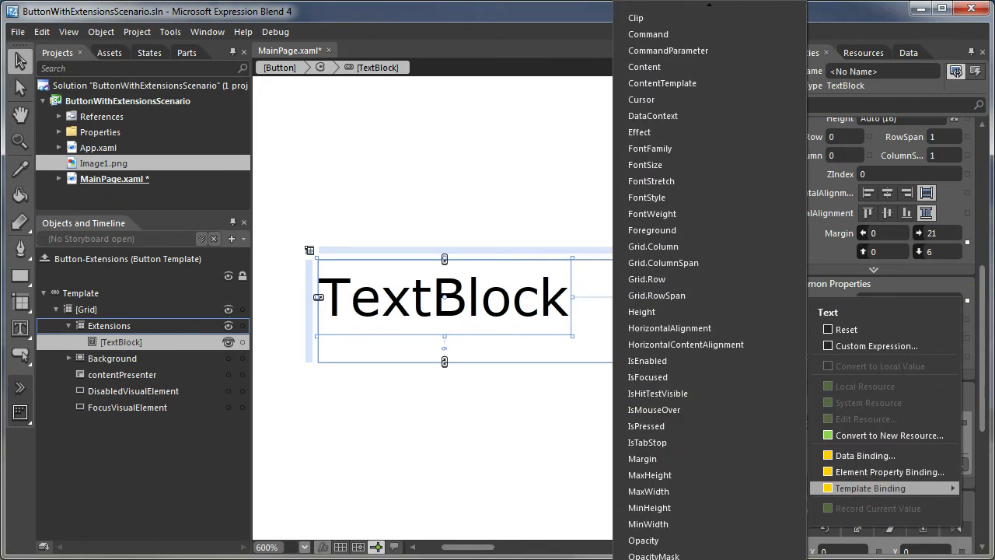
{"action": "left_click", "coordinate": [653, 544]}
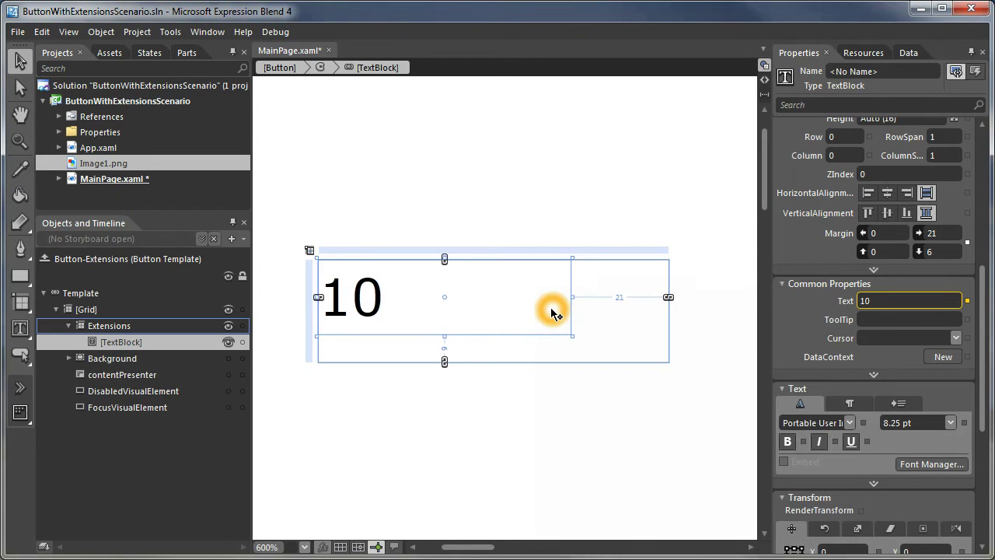
{"action": "left_click", "coordinate": [967, 242]}
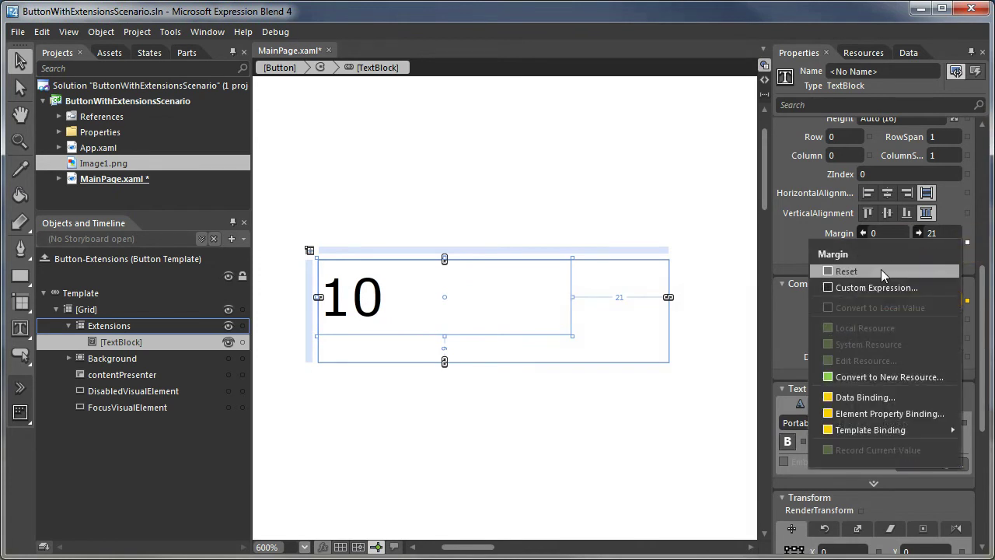
{"action": "left_click", "coordinate": [880, 270]}
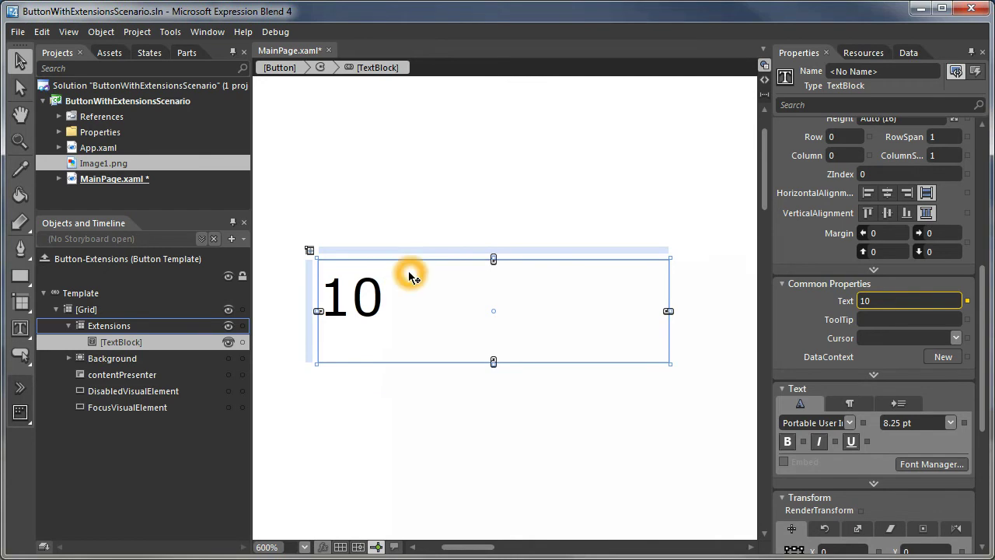
Step: Show Background and contentPresenter again and set the TextBlock's Visibility to Collapsed
{"action": "left_click", "coordinate": [227, 359]}
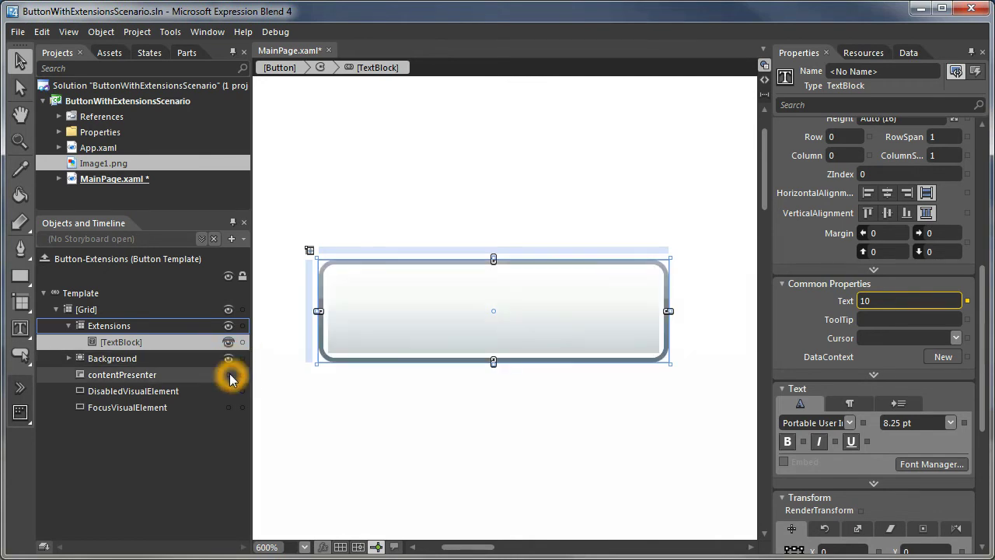
{"action": "left_click", "coordinate": [228, 374]}
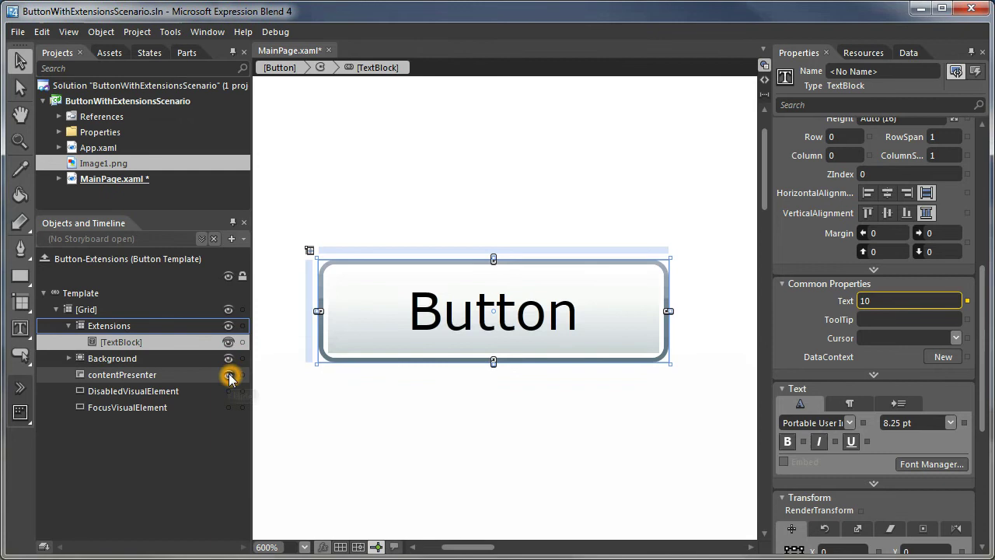
{"action": "left_click", "coordinate": [159, 342]}
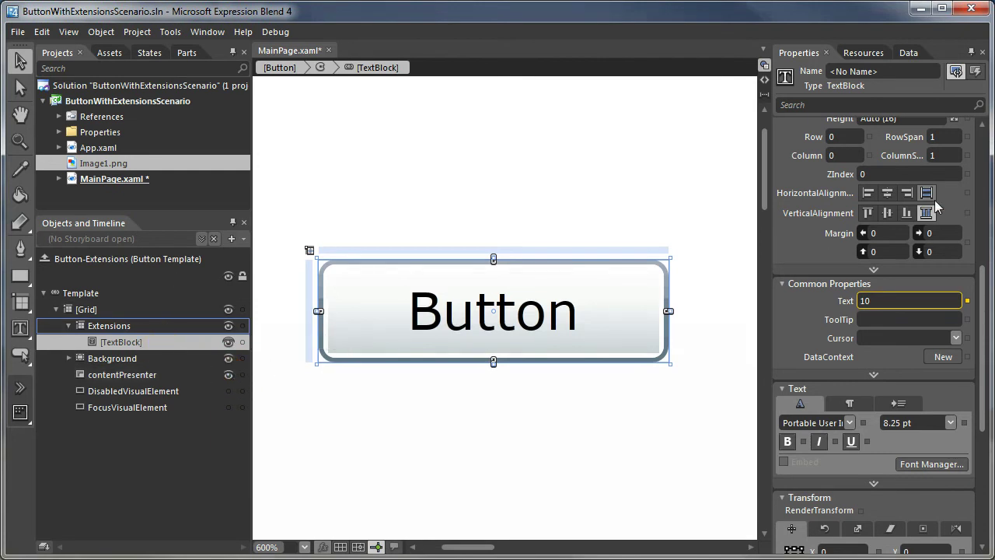
{"action": "left_click_drag", "start_coordinate": [982, 311], "coordinate": [977, 106]}
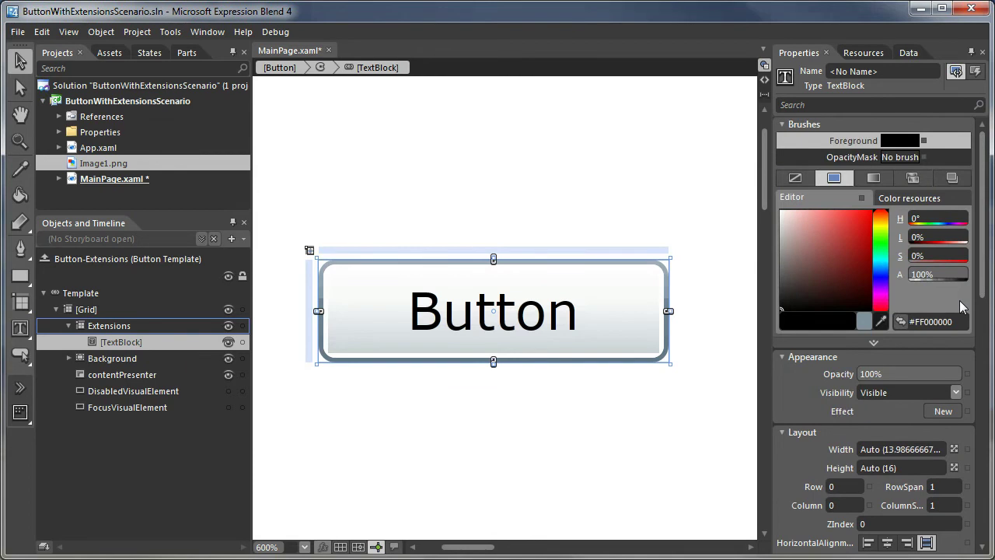
{"action": "left_click", "coordinate": [957, 393]}
{"action": "left_click", "coordinate": [886, 420]}
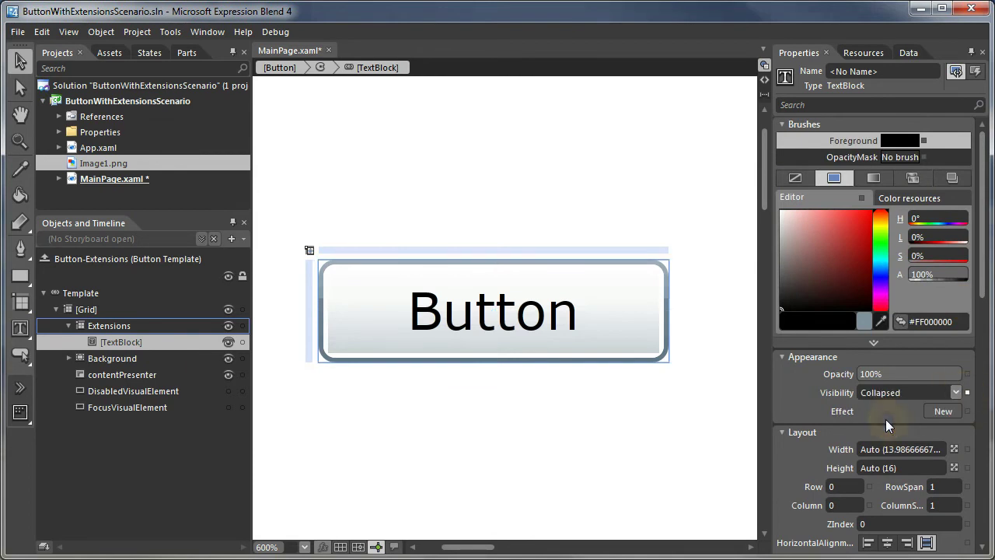
{"action": "left_click", "coordinate": [335, 161]}
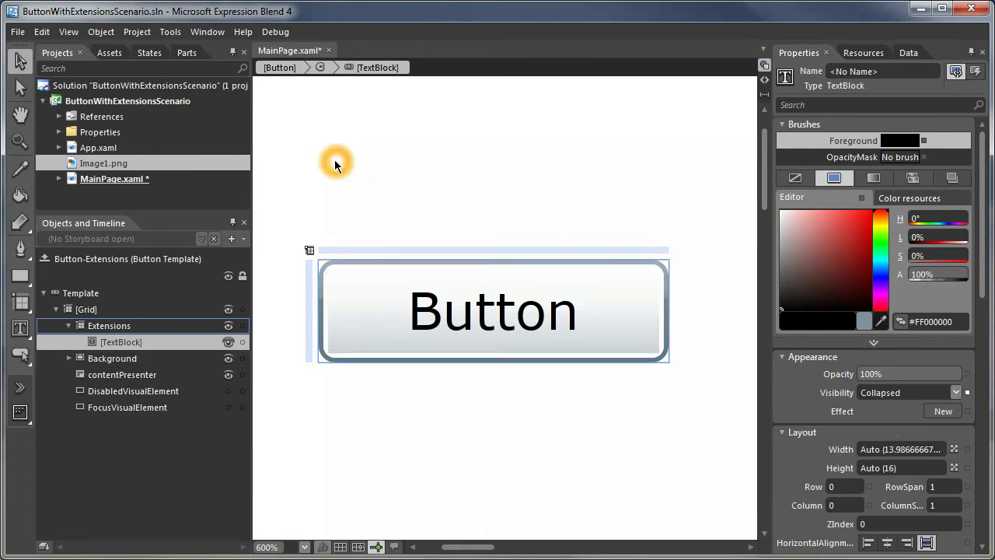
{"action": "left_click", "coordinate": [109, 327]}
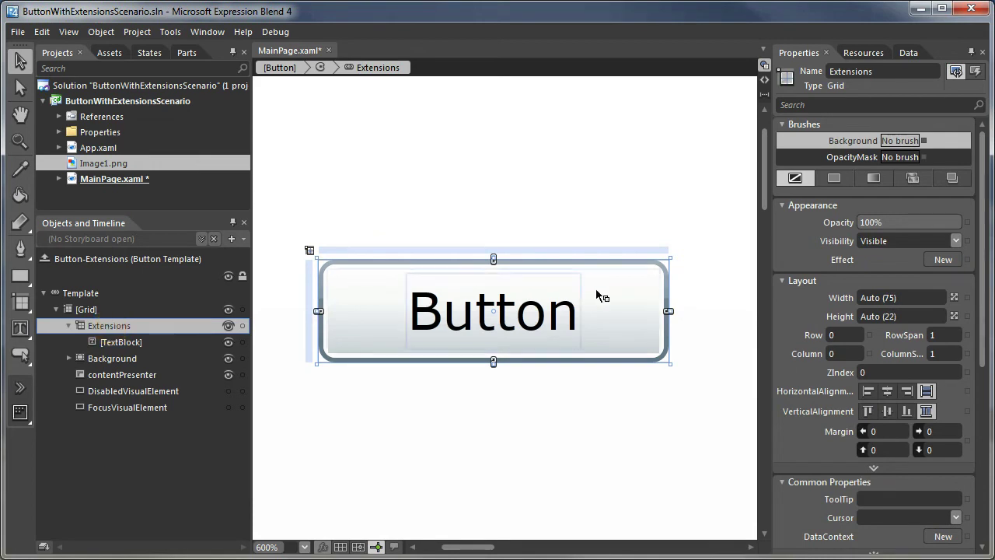
{"action": "double_click", "coordinate": [127, 325]}
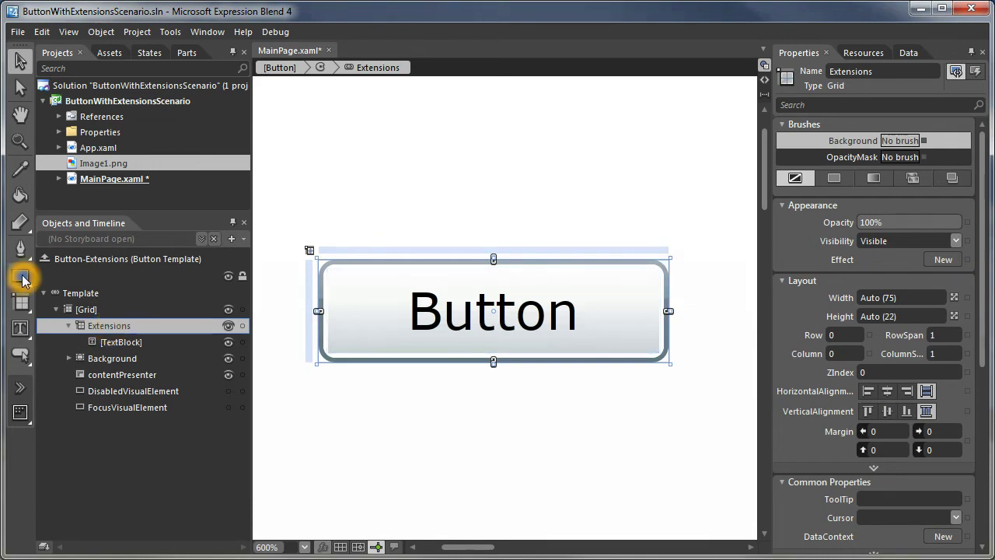
Step: Add a rectangle to the Extensions grid and move Extensions below Background in the object tree
{"action": "double_click", "coordinate": [20, 276]}
{"action": "left_click", "coordinate": [20, 60]}
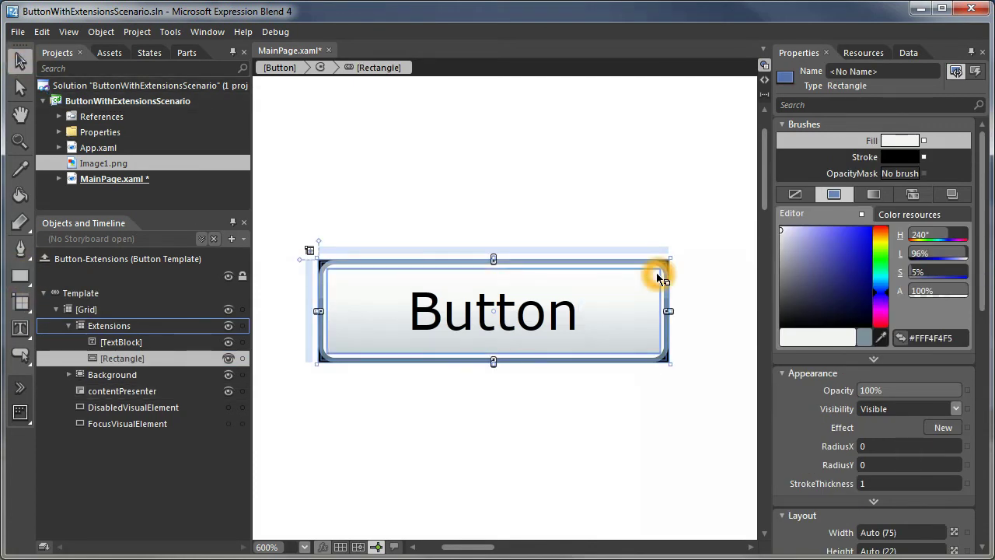
{"action": "left_click_drag", "start_coordinate": [127, 325], "coordinate": [120, 384]}
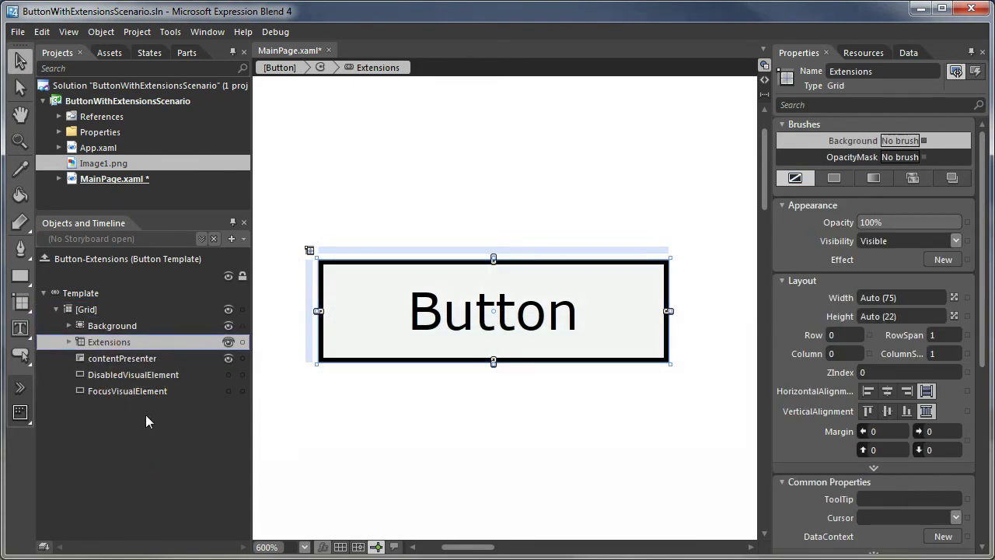
Step: Rename the new rectangle inside Extensions to ExtensionTopRightV
{"action": "left_click", "coordinate": [358, 342]}
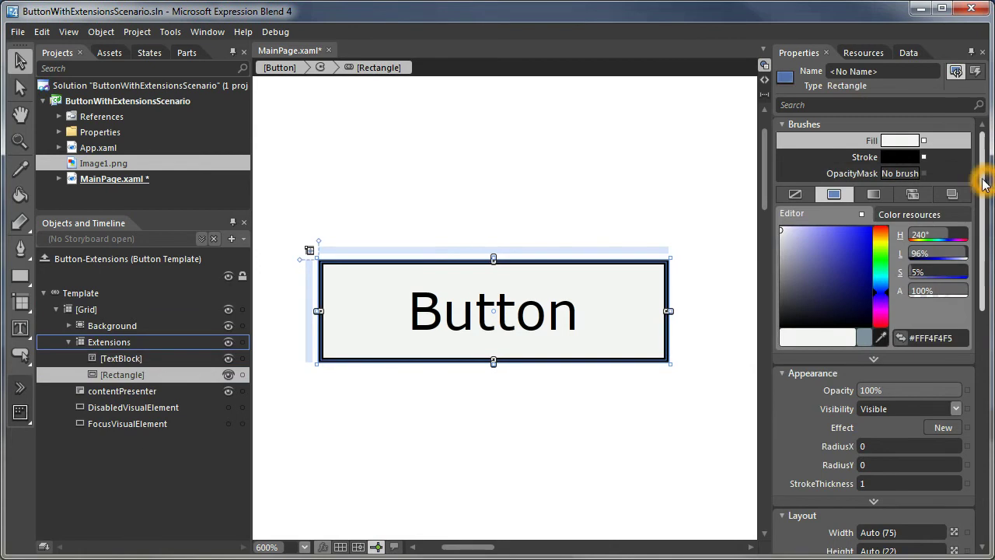
{"action": "scroll", "coordinate": [975, 379], "scroll_direction": "down", "scroll_amount": 5}
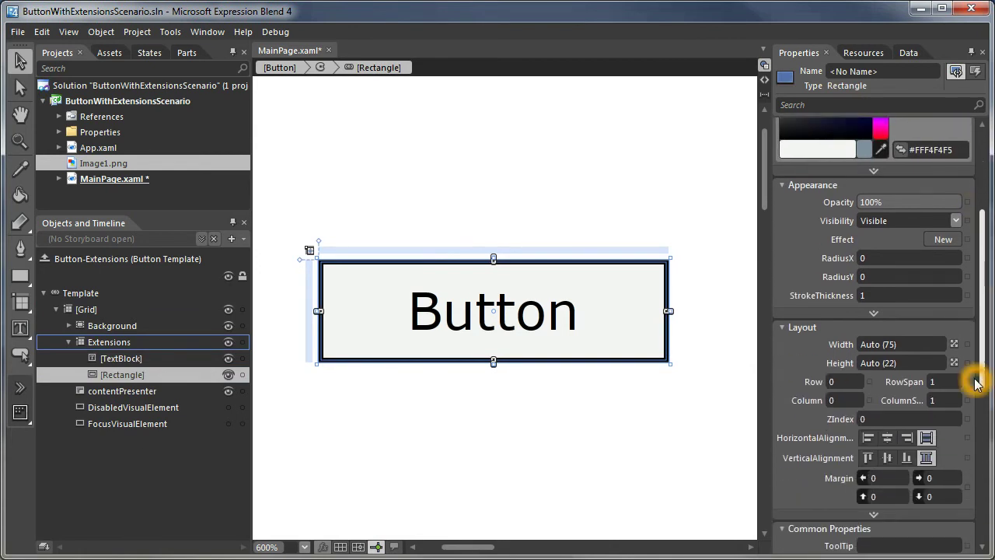
{"action": "double_click", "coordinate": [122, 374]}
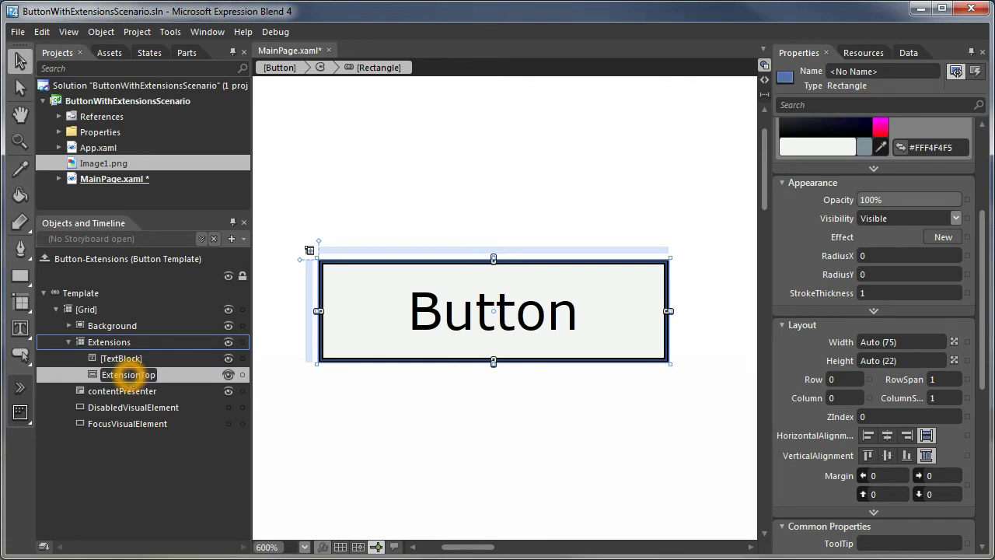
{"action": "key", "text": "Return"}
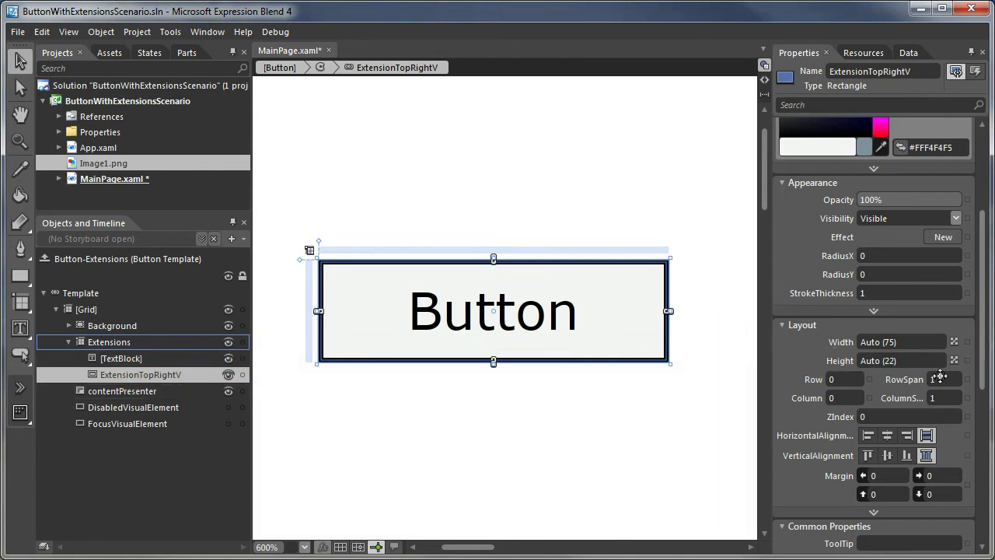
Step: Data-bind the rectangle's Height to the TextBlock's Text property, making it 10 tall
{"action": "left_click", "coordinate": [967, 361]}
{"action": "left_click", "coordinate": [877, 516]}
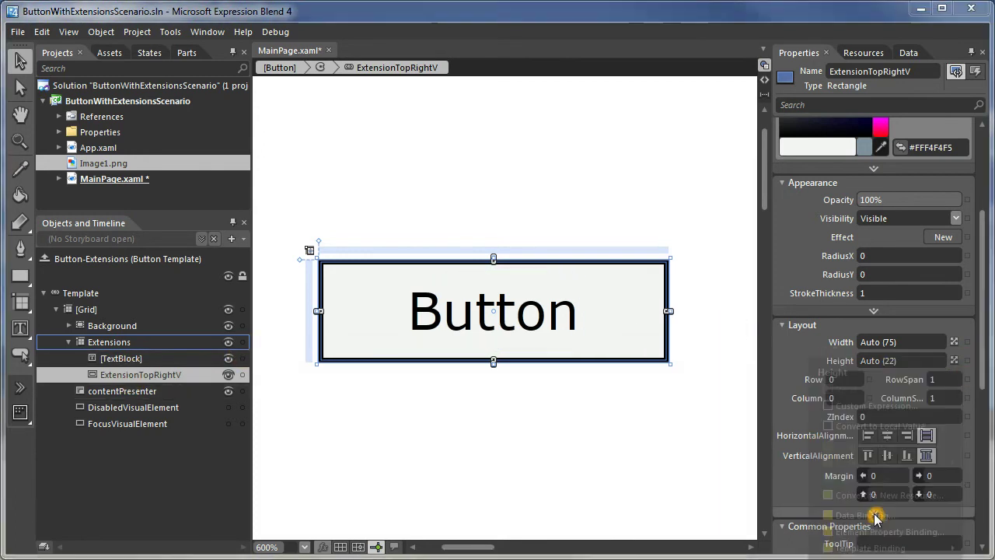
{"action": "left_click", "coordinate": [504, 108]}
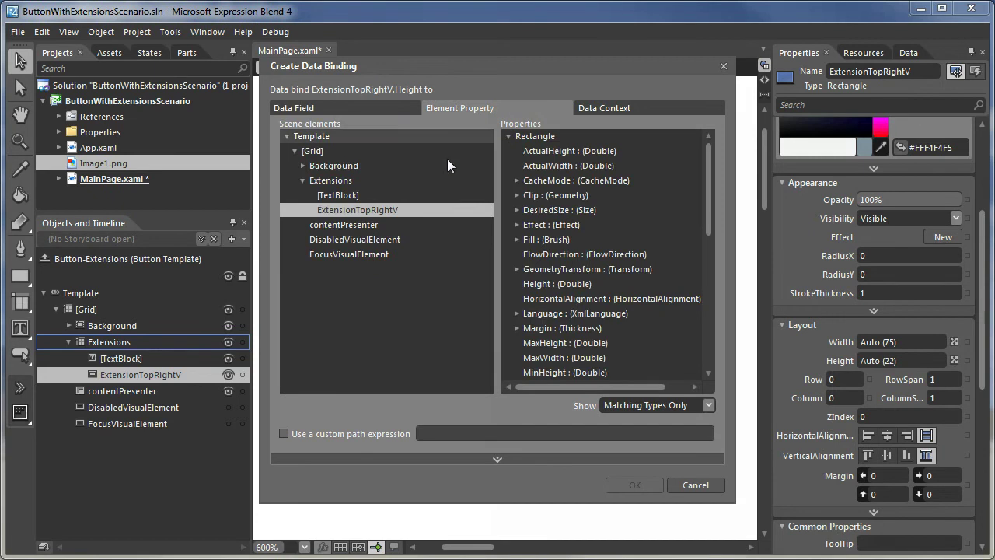
{"action": "left_click", "coordinate": [340, 195]}
{"action": "left_click_drag", "start_coordinate": [706, 234], "coordinate": [711, 363]}
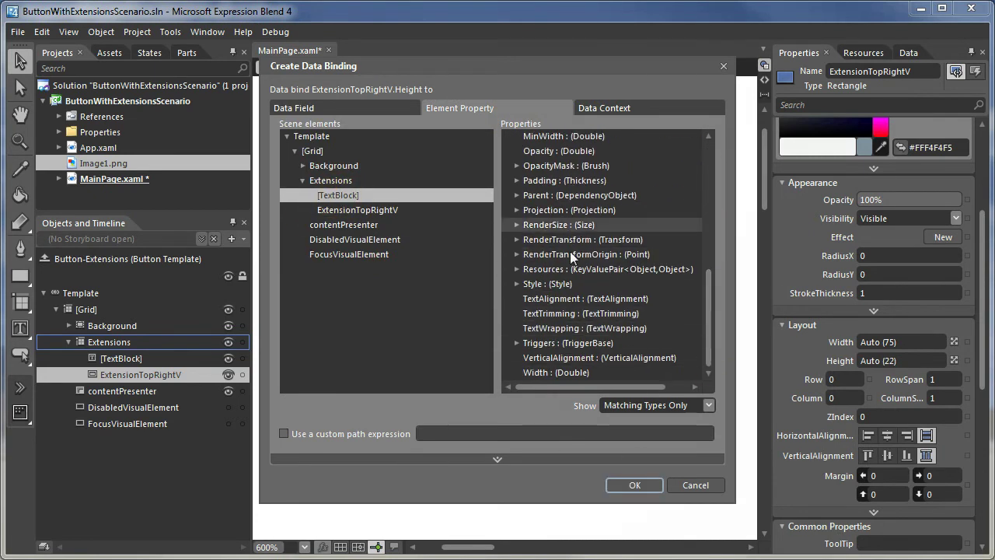
{"action": "left_click", "coordinate": [655, 404]}
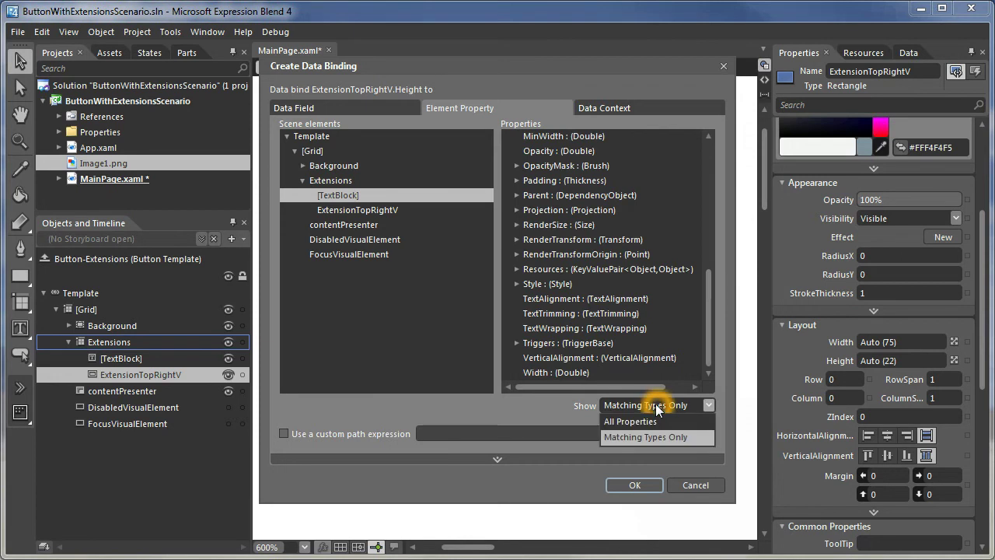
{"action": "left_click", "coordinate": [646, 422]}
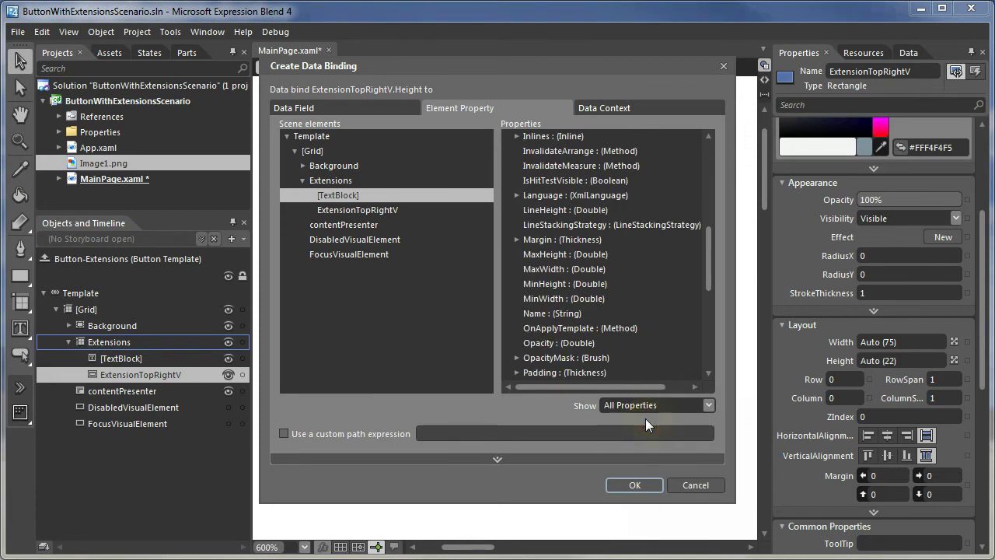
{"action": "left_click_drag", "start_coordinate": [703, 248], "coordinate": [703, 356]}
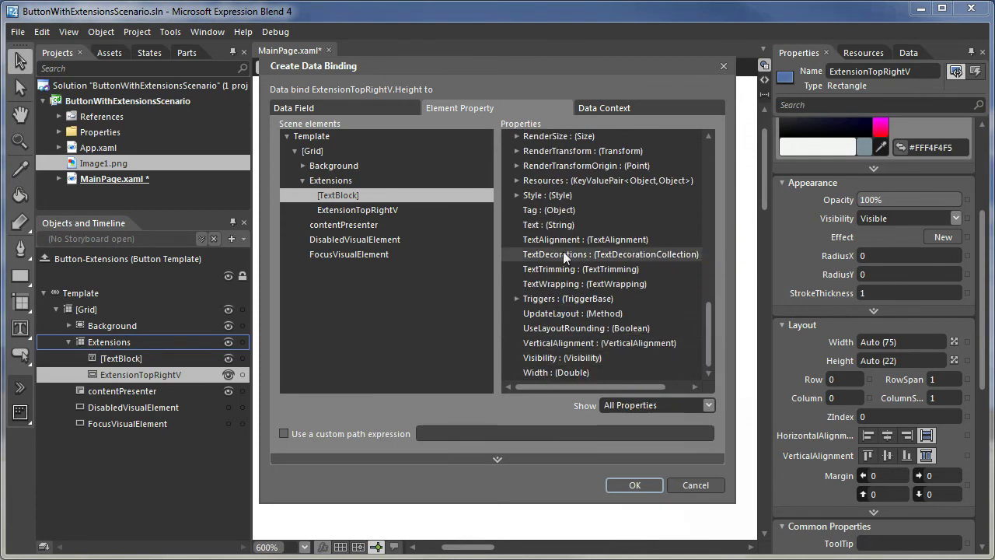
{"action": "left_click", "coordinate": [563, 226]}
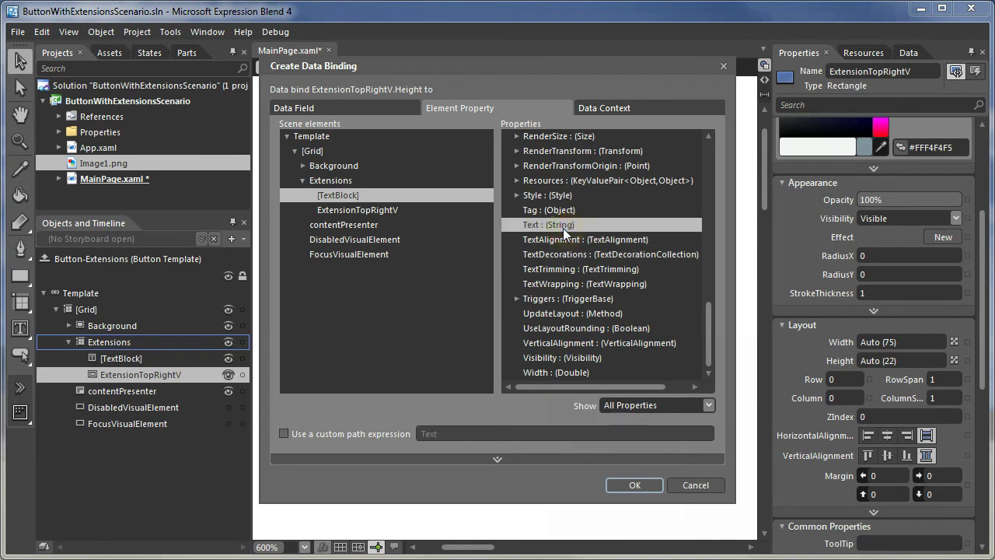
{"action": "left_click", "coordinate": [631, 483]}
{"action": "left_click", "coordinate": [868, 359]}
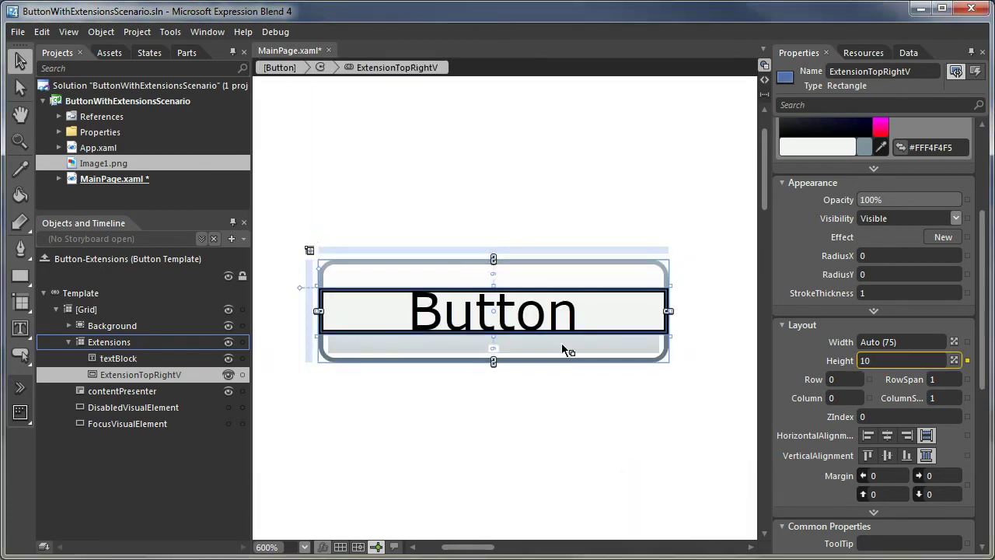
Step: Bind ExtensionTopRightV's Width to the Background border's BorderThickness.Right, making it 1 wide
{"action": "left_click", "coordinate": [631, 356]}
{"action": "left_click", "coordinate": [824, 333]}
{"action": "left_click", "coordinate": [666, 270]}
{"action": "left_click", "coordinate": [666, 277]}
{"action": "left_click", "coordinate": [671, 302]}
{"action": "left_click", "coordinate": [676, 293]}
{"action": "left_click", "coordinate": [967, 342]}
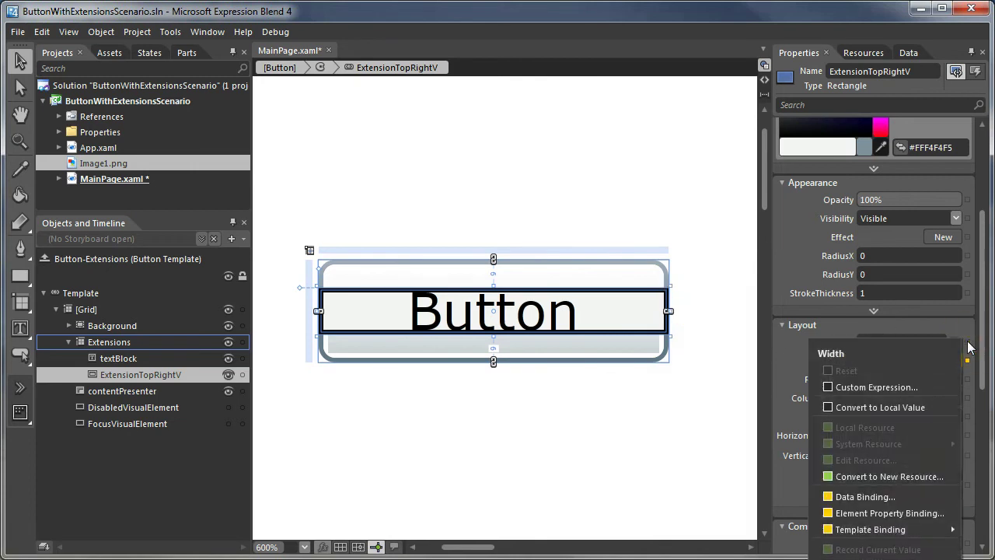
{"action": "left_click", "coordinate": [888, 498]}
{"action": "left_click", "coordinate": [497, 109]}
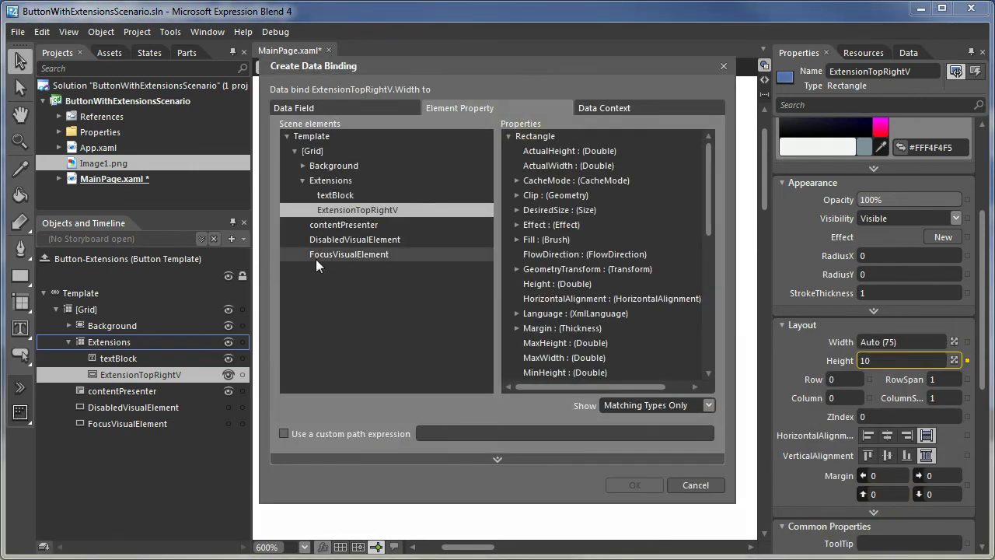
{"action": "left_click", "coordinate": [314, 165]}
{"action": "left_click", "coordinate": [516, 210]}
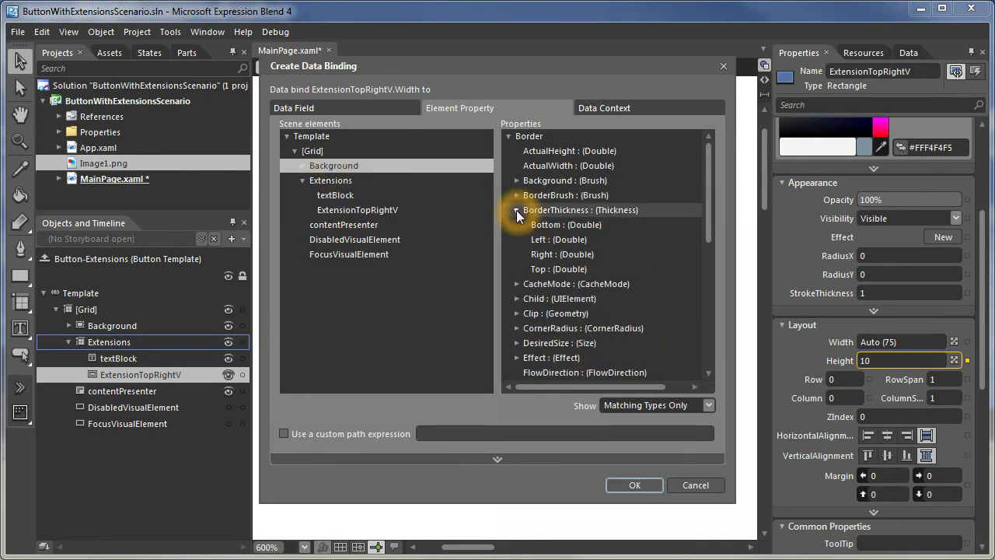
{"action": "left_click", "coordinate": [574, 256]}
{"action": "left_click", "coordinate": [652, 487]}
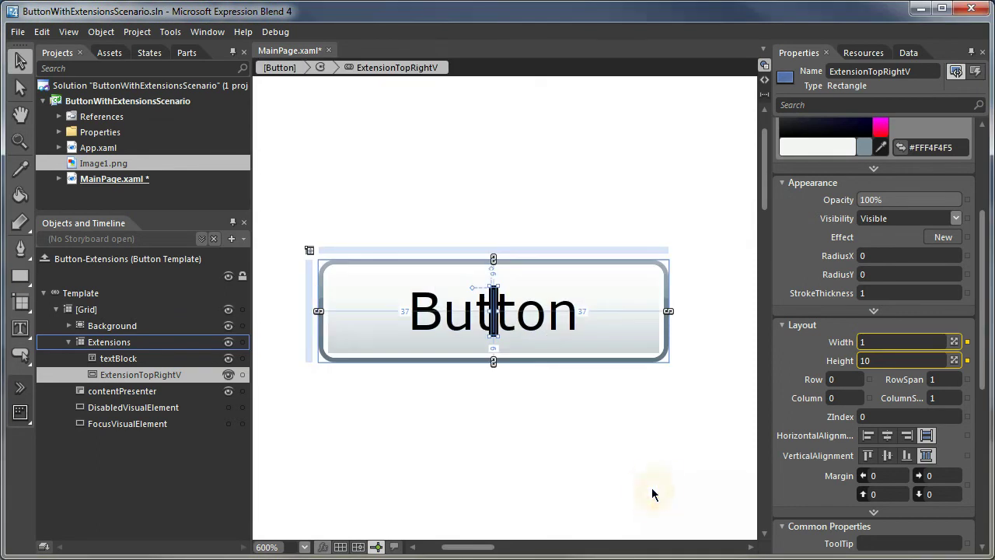
Step: Set ExtensionTopRightV's Stroke to No brush and template-bind its Fill to BorderBrush
{"action": "left_click_drag", "start_coordinate": [983, 218], "coordinate": [974, 122]}
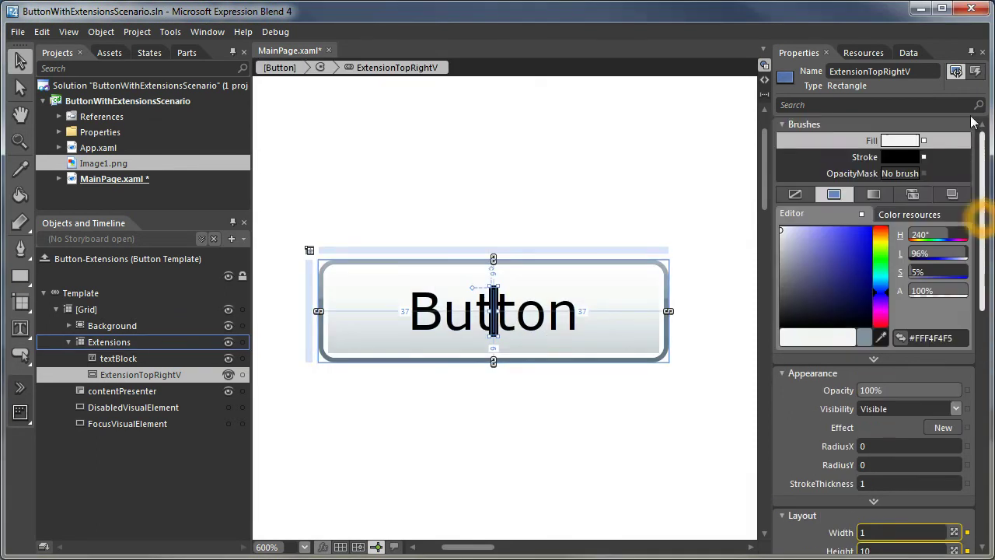
{"action": "left_click", "coordinate": [821, 157]}
{"action": "left_click", "coordinate": [793, 194]}
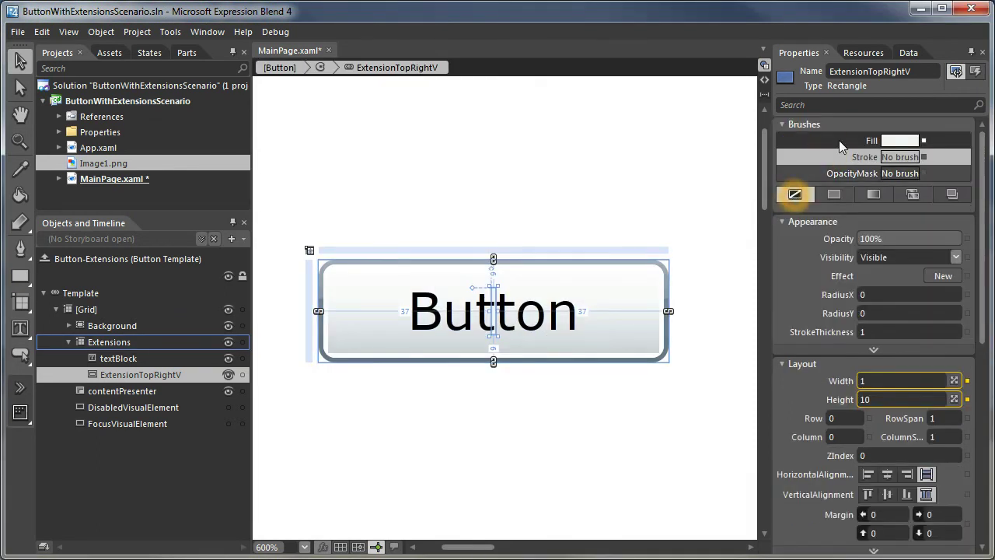
{"action": "left_click", "coordinate": [842, 140]}
{"action": "left_click", "coordinate": [923, 140]}
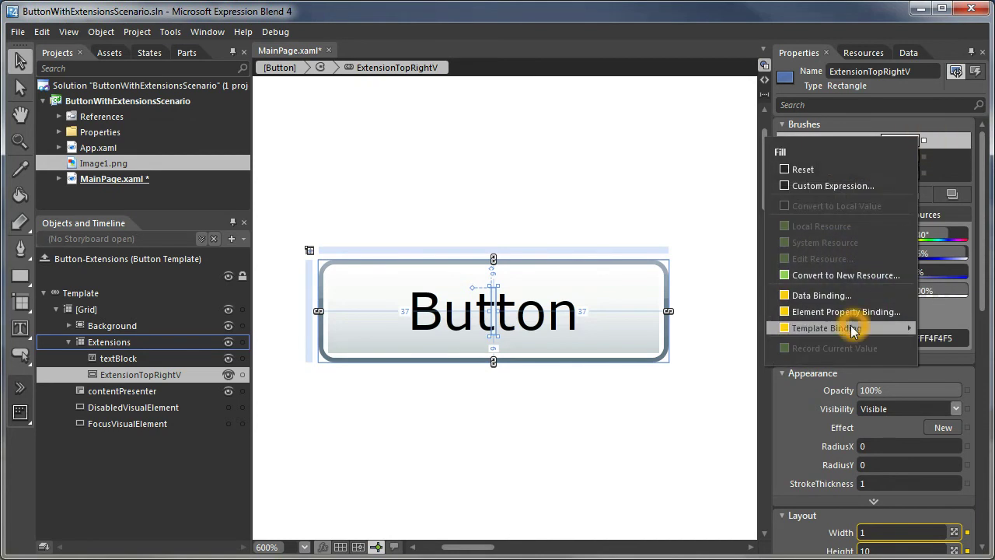
{"action": "mouse_move", "coordinate": [849, 327]}
{"action": "left_click", "coordinate": [735, 350]}
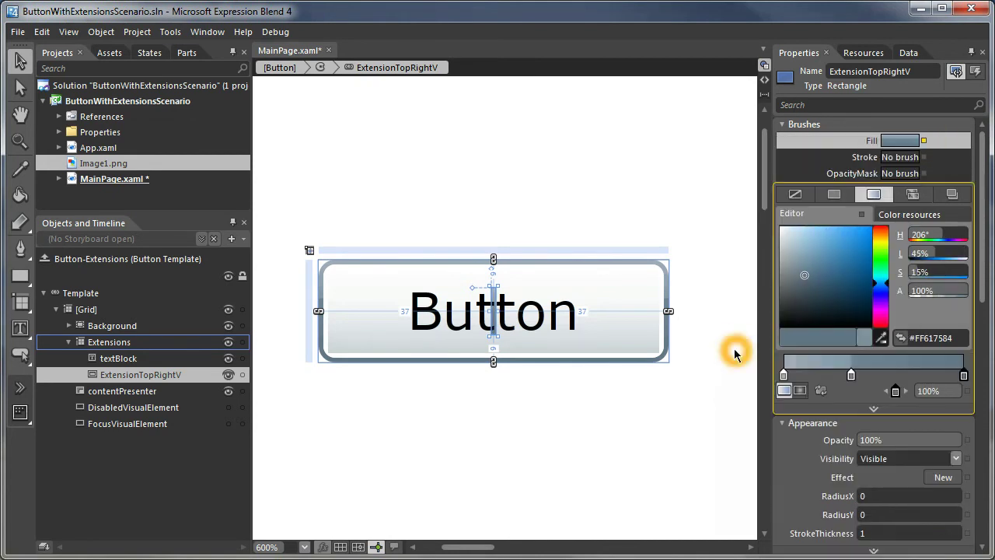
Step: Align ExtensionTopRightV Right and Top, placing the bar at the button's top-right corner
{"action": "scroll", "coordinate": [502, 311], "scroll_direction": "up", "scroll_amount": 5}
{"action": "scroll", "coordinate": [501, 311], "scroll_direction": "down", "scroll_amount": 4}
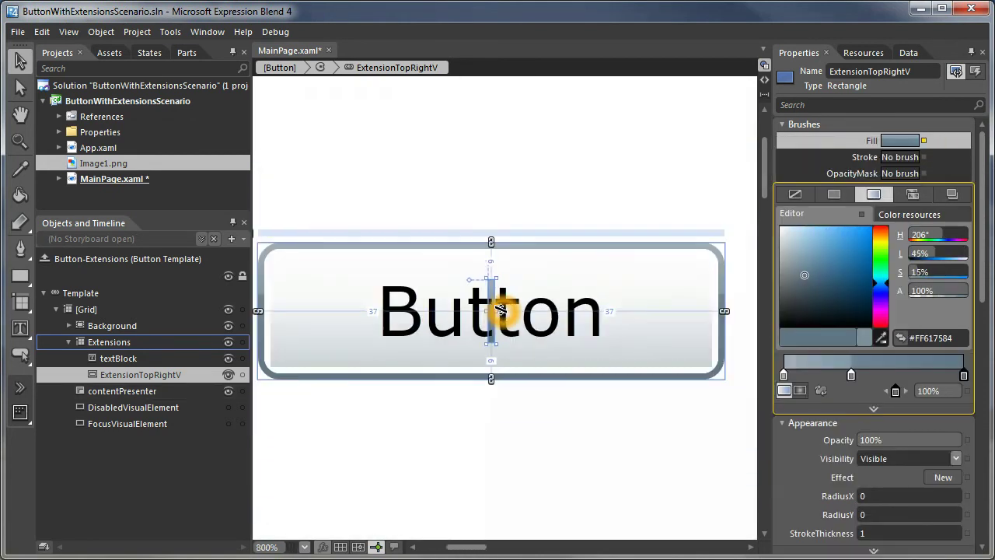
{"action": "scroll", "coordinate": [501, 311], "scroll_direction": "up", "scroll_amount": 1}
{"action": "scroll", "coordinate": [501, 311], "scroll_direction": "down", "scroll_amount": 1}
{"action": "left_click_drag", "start_coordinate": [983, 229], "coordinate": [969, 387]}
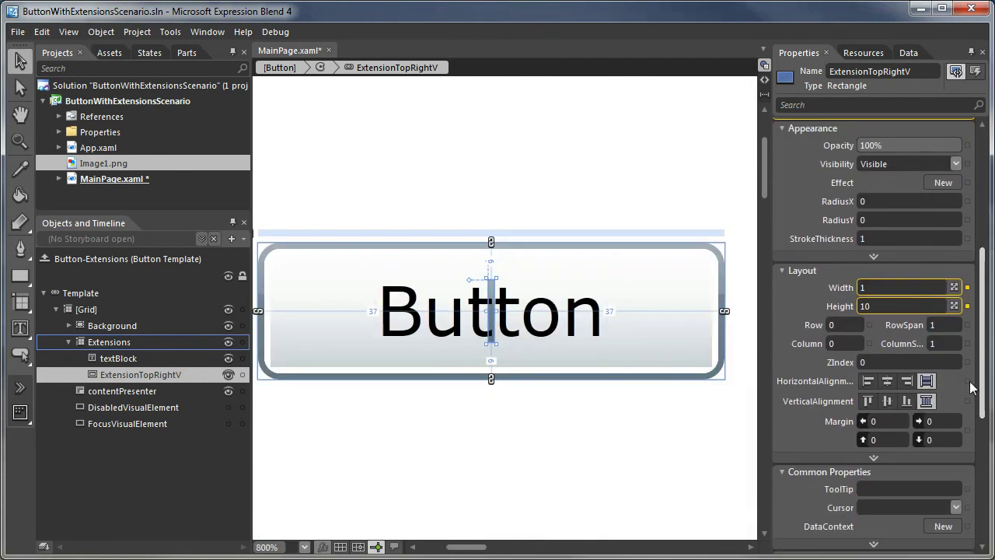
{"action": "left_click", "coordinate": [908, 381]}
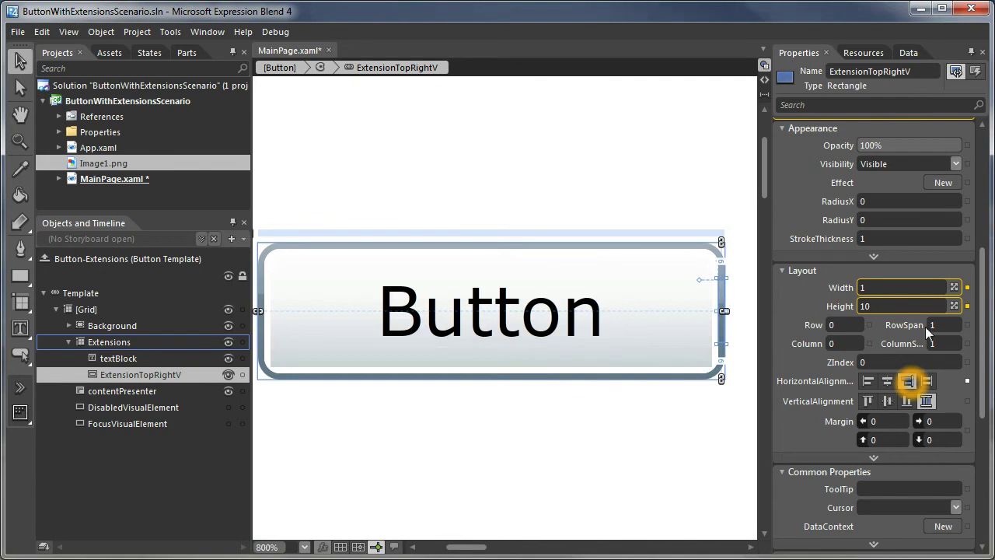
{"action": "left_click", "coordinate": [868, 402]}
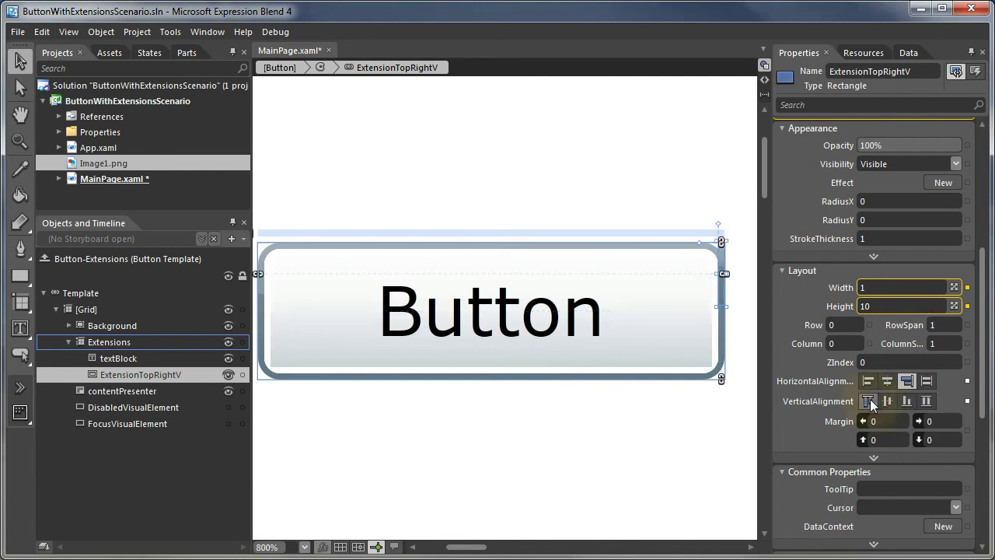
{"action": "scroll", "coordinate": [733, 258], "scroll_direction": "up", "scroll_amount": 4}
{"action": "scroll", "coordinate": [732, 258], "scroll_direction": "down", "scroll_amount": 2}
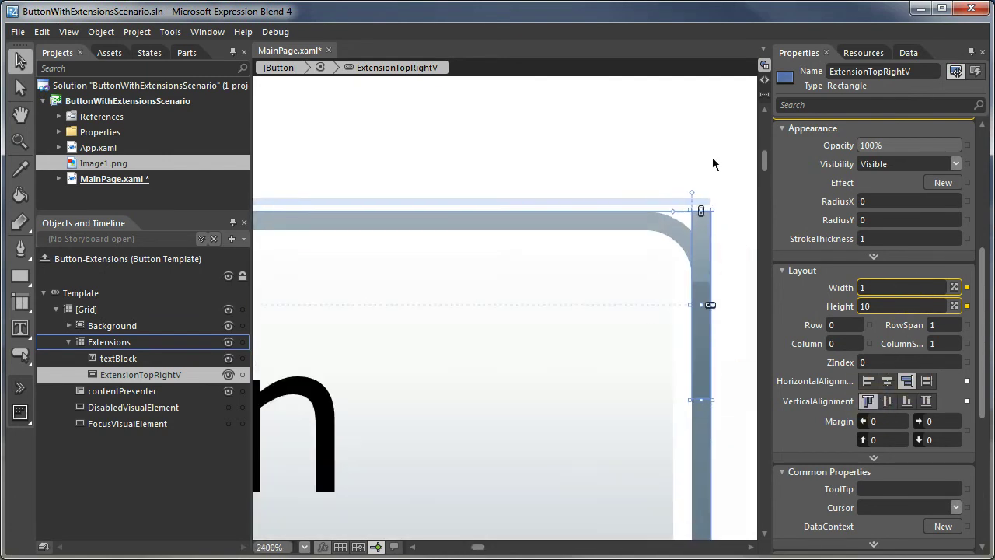
{"action": "scroll", "coordinate": [727, 288], "scroll_direction": "down", "scroll_amount": 2}
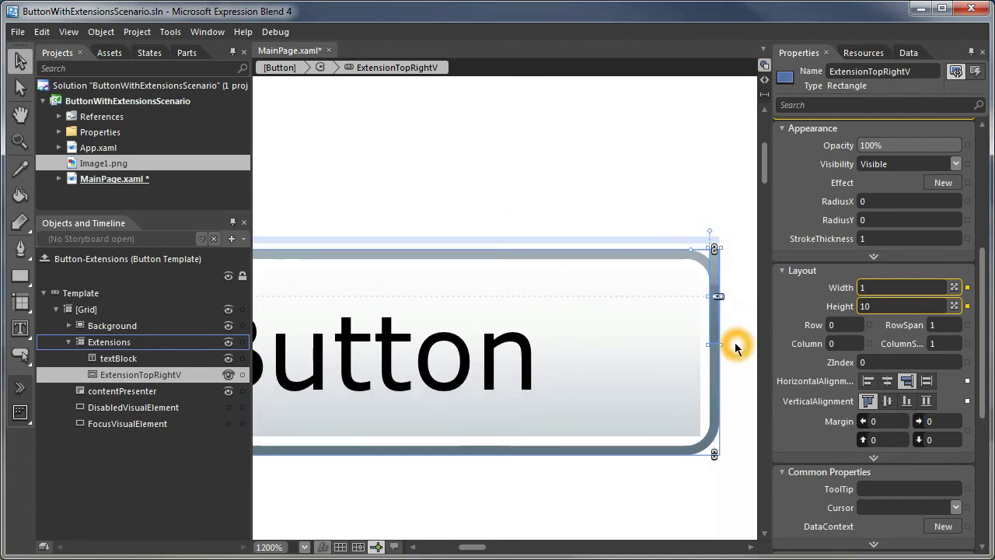
{"action": "left_click", "coordinate": [728, 179]}
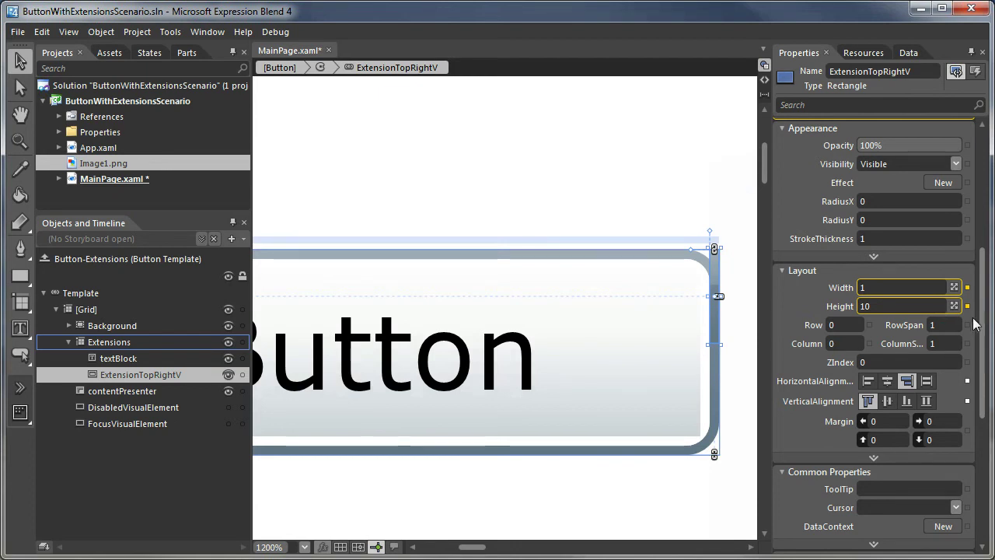
{"action": "left_click_drag", "start_coordinate": [975, 325], "coordinate": [977, 407]}
{"action": "left_click", "coordinate": [687, 206]}
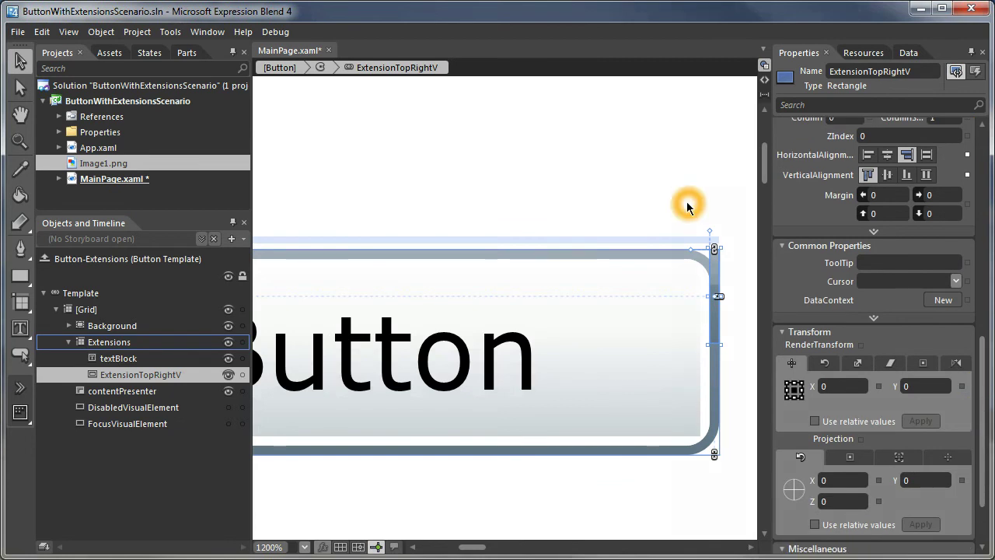
Step: Add MultiplyConverter_SL.cs from the code folder to the project, then save and build it
{"action": "right_click", "coordinate": [115, 102]}
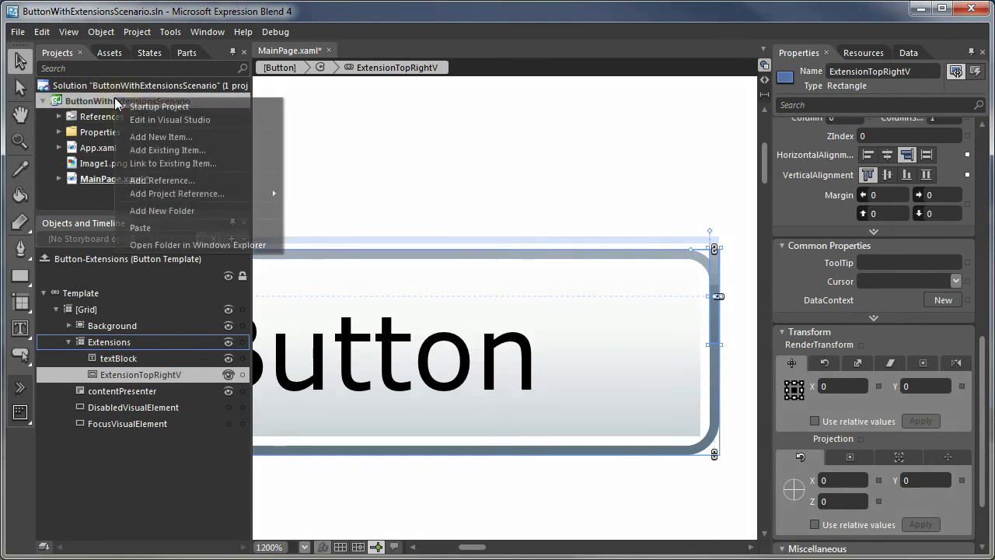
{"action": "left_click", "coordinate": [168, 150]}
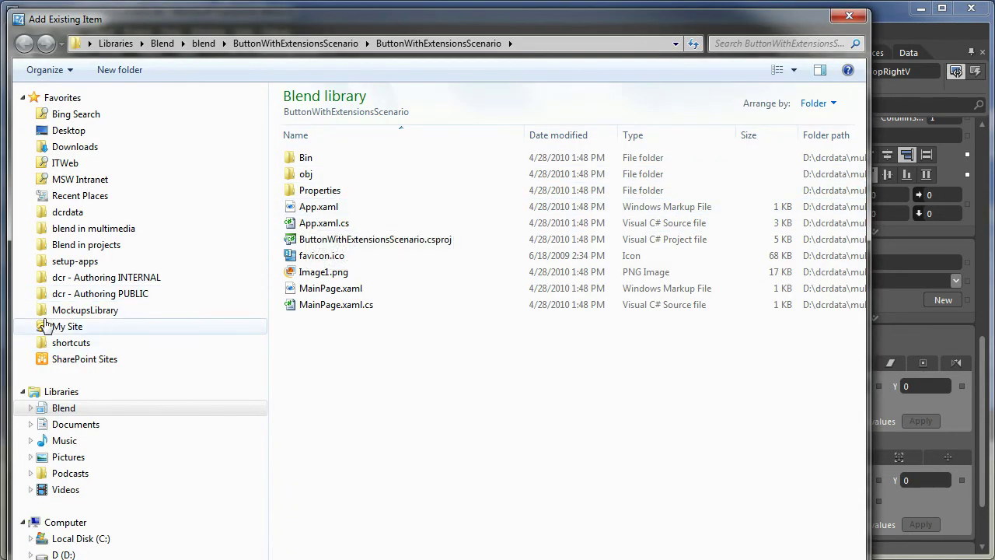
{"action": "left_click", "coordinate": [70, 245]}
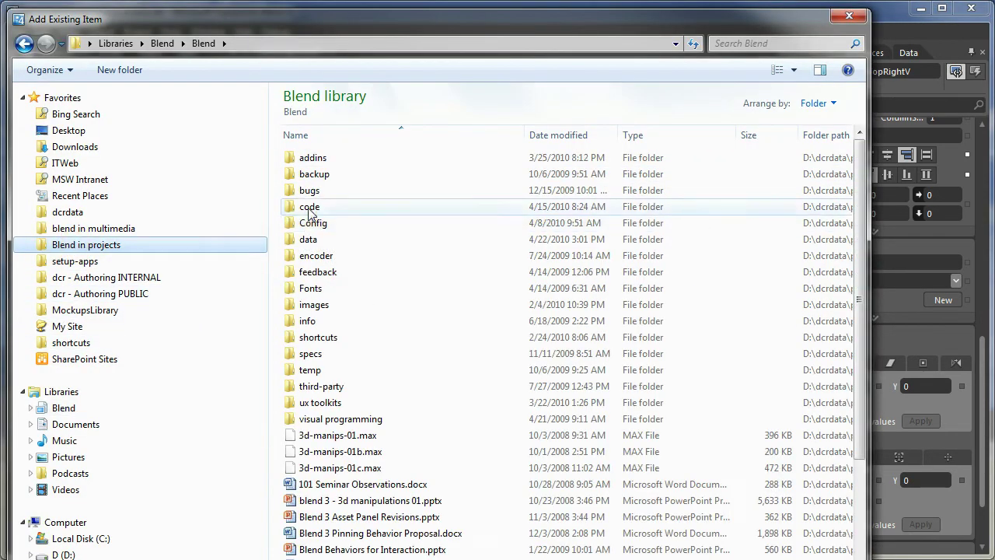
{"action": "left_click", "coordinate": [310, 208]}
{"action": "double_click", "coordinate": [310, 208]}
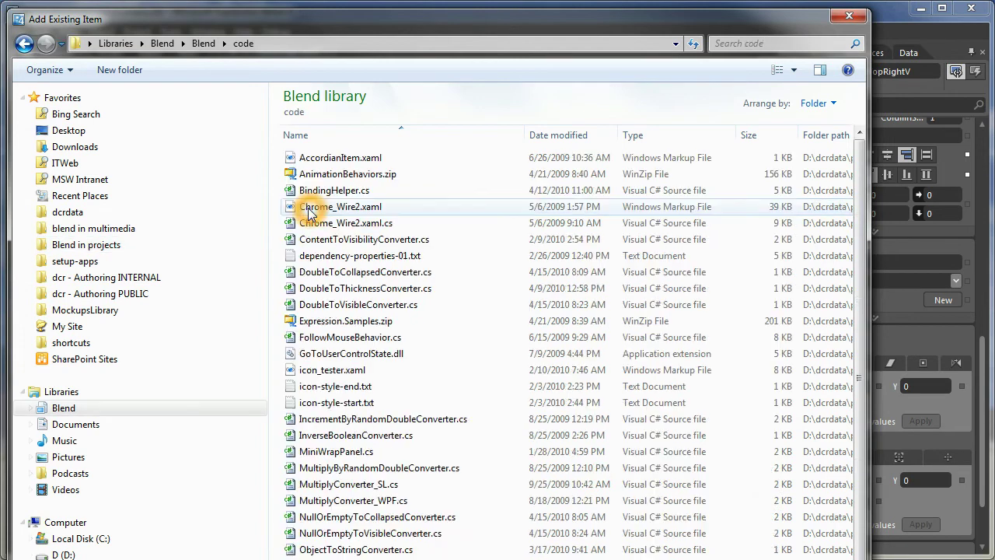
{"action": "left_click", "coordinate": [360, 486]}
{"action": "double_click", "coordinate": [360, 485]}
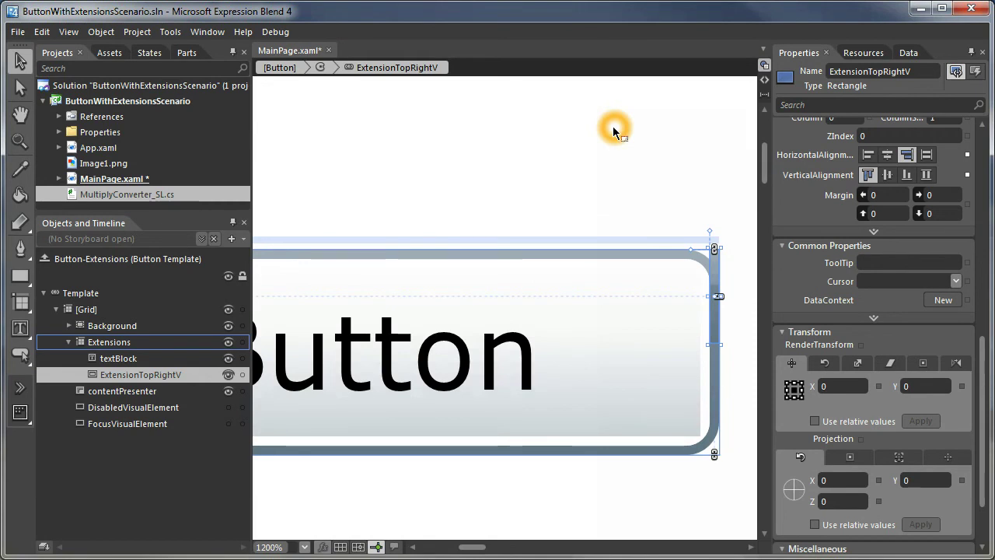
{"action": "key", "text": "ctrl+shift+b"}
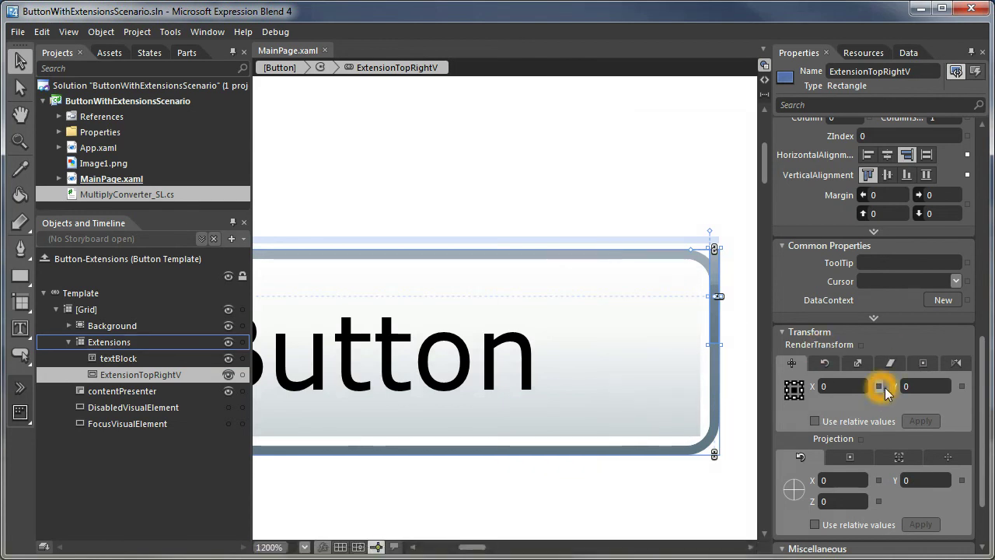
Step: Bind ExtensionTopRightV's TranslateY to textBlock's Text property
{"action": "left_click", "coordinate": [962, 386]}
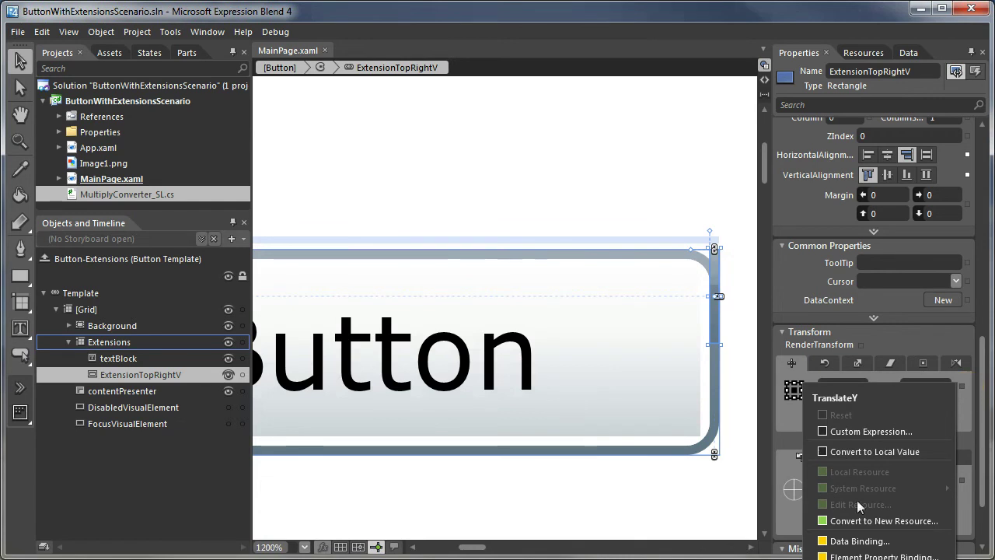
{"action": "left_click", "coordinate": [858, 540]}
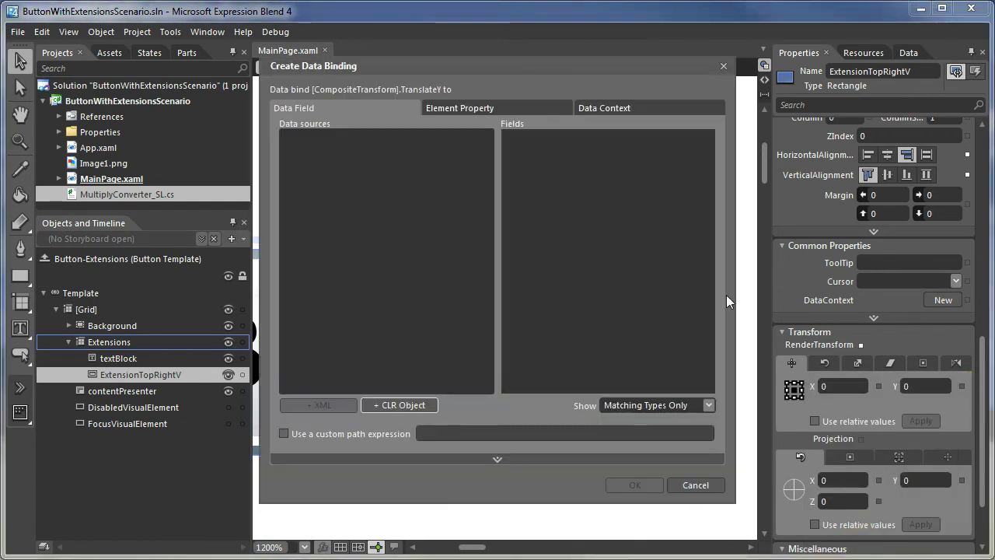
{"action": "left_click", "coordinate": [454, 108]}
{"action": "left_click", "coordinate": [294, 151]}
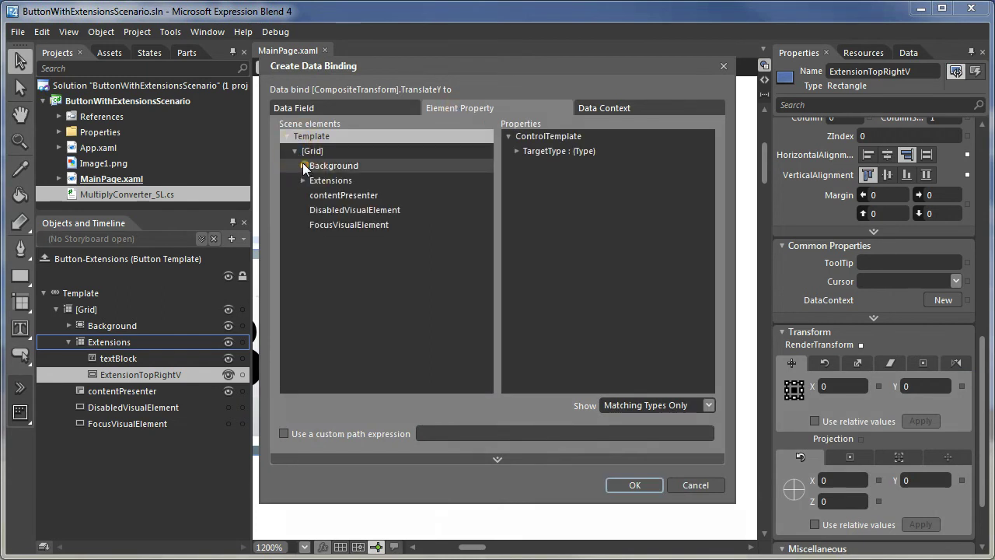
{"action": "left_click", "coordinate": [303, 165]}
{"action": "left_click", "coordinate": [304, 195]}
{"action": "left_click", "coordinate": [336, 210]}
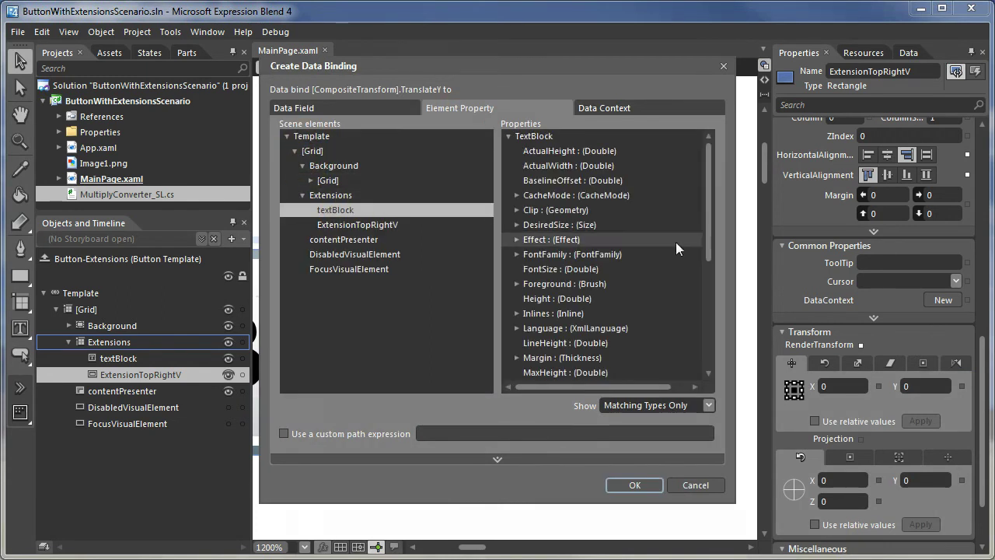
{"action": "left_click", "coordinate": [670, 405]}
{"action": "left_click", "coordinate": [661, 414]}
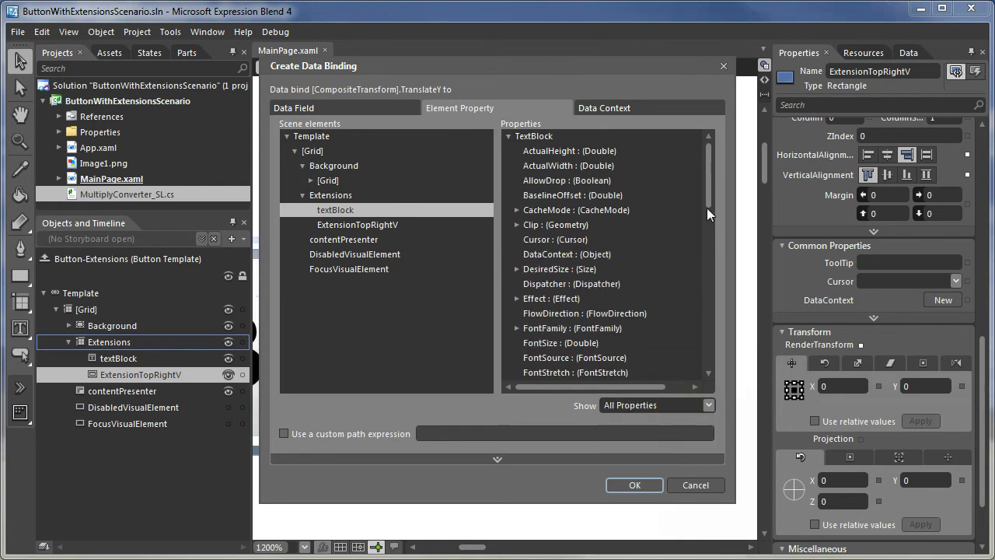
{"action": "left_click_drag", "start_coordinate": [706, 208], "coordinate": [700, 356]}
{"action": "scroll", "coordinate": [622, 353], "scroll_direction": "down", "scroll_amount": 2}
{"action": "left_click", "coordinate": [556, 223]}
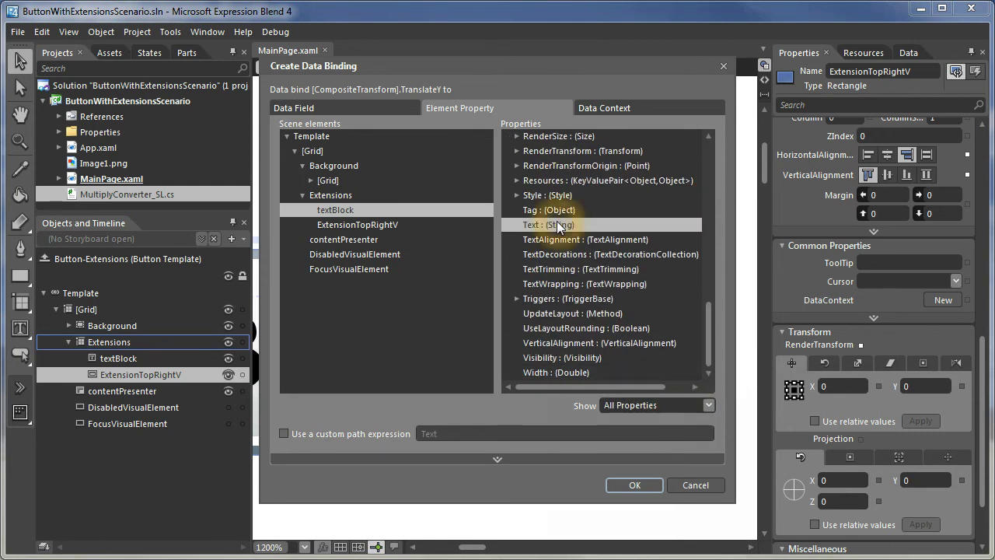
{"action": "left_click", "coordinate": [635, 485]}
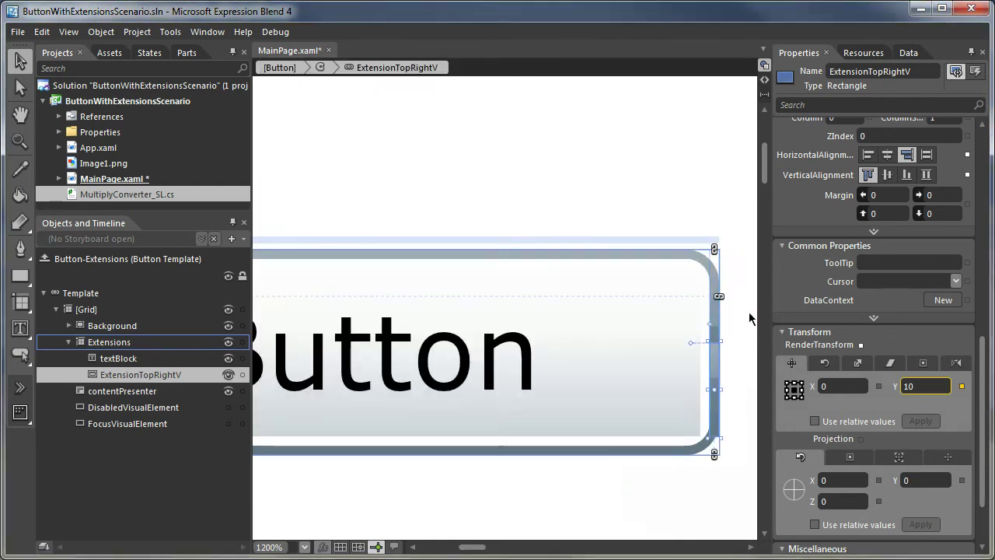
Step: Add MultiplyConverter with parameter -1.0 to the TranslateY binding, making it -10
{"action": "left_click", "coordinate": [961, 386]}
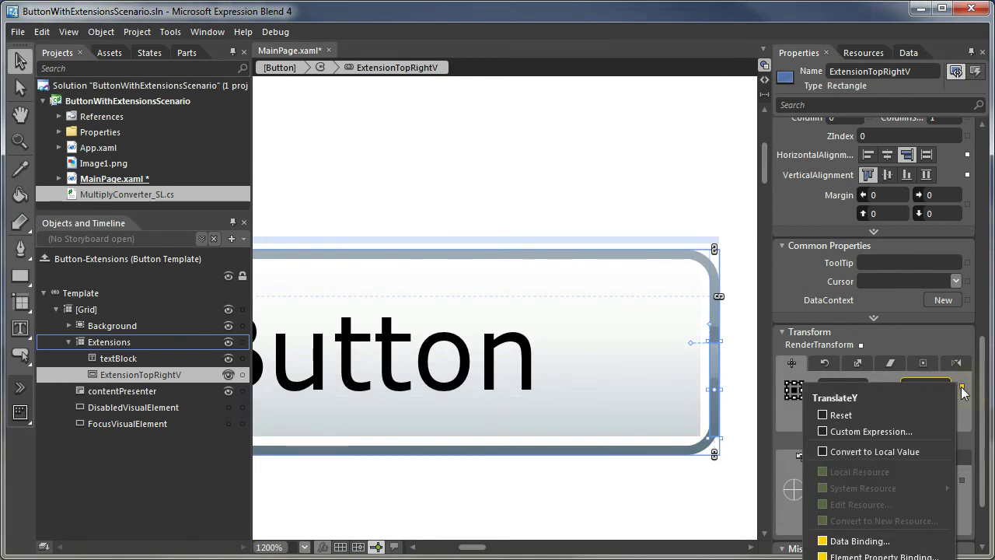
{"action": "left_click", "coordinate": [853, 544]}
{"action": "left_click", "coordinate": [491, 459]}
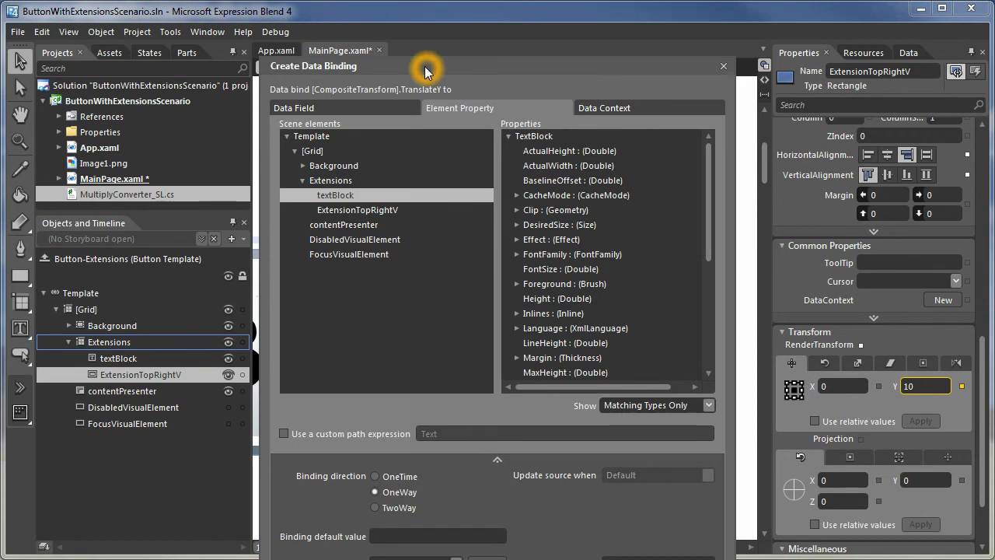
{"action": "left_click", "coordinate": [485, 508]}
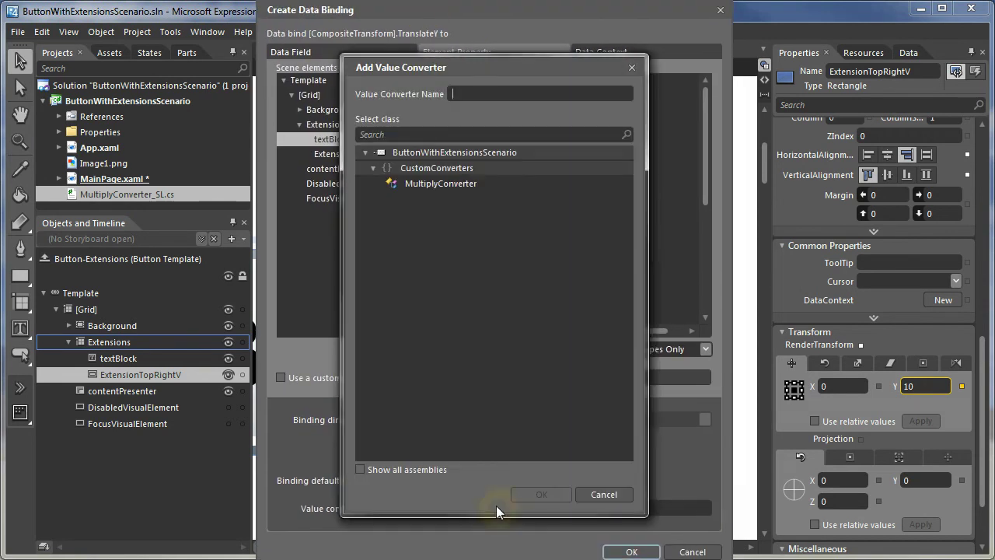
{"action": "left_click", "coordinate": [437, 183]}
{"action": "left_click", "coordinate": [547, 492]}
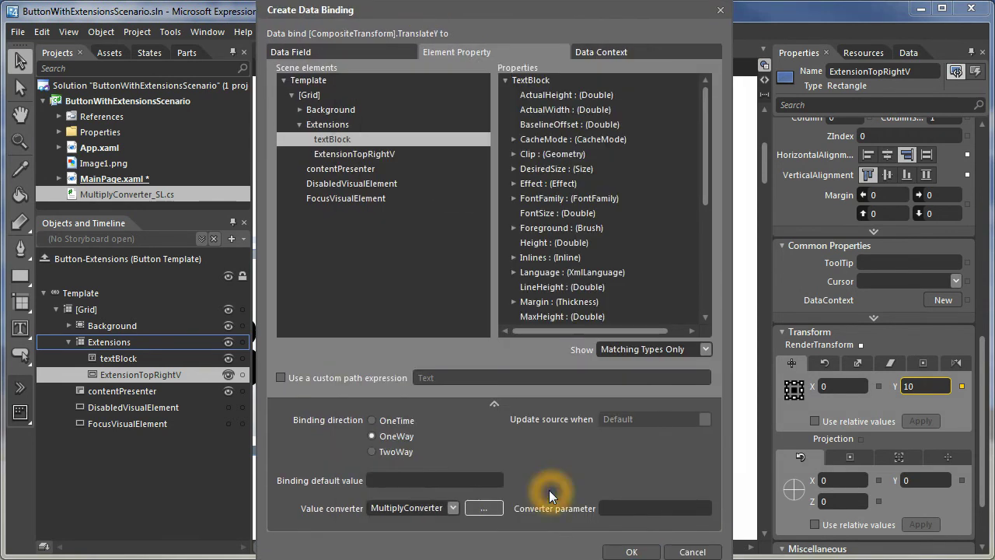
{"action": "left_click", "coordinate": [636, 513]}
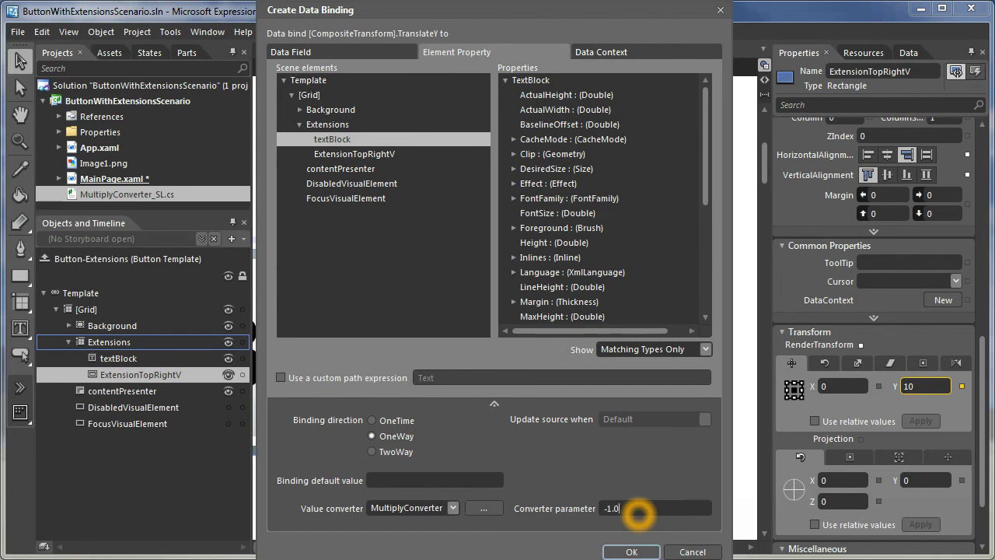
{"action": "left_click", "coordinate": [649, 552]}
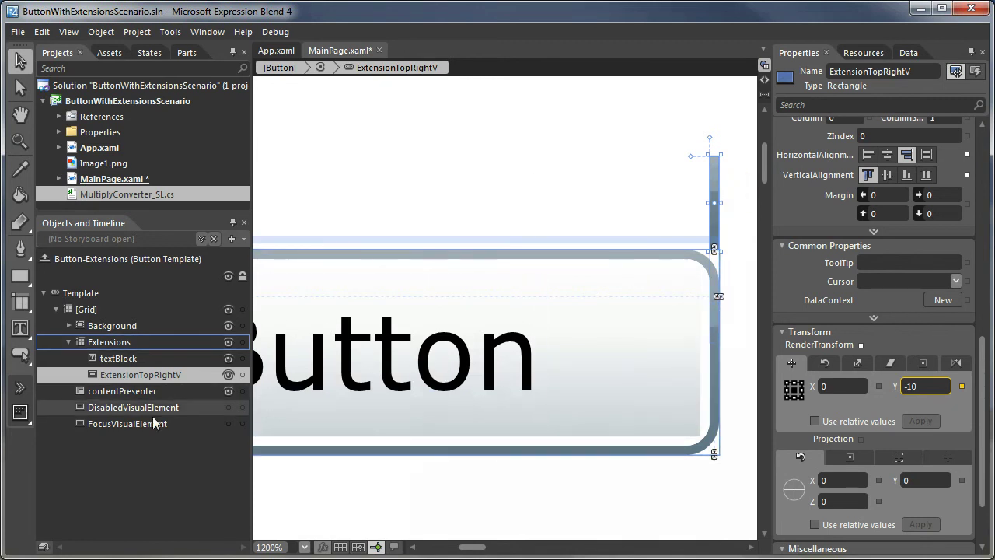
Step: Reset the template Background border's CornerRadius to 0 for square corners
{"action": "left_click", "coordinate": [109, 325]}
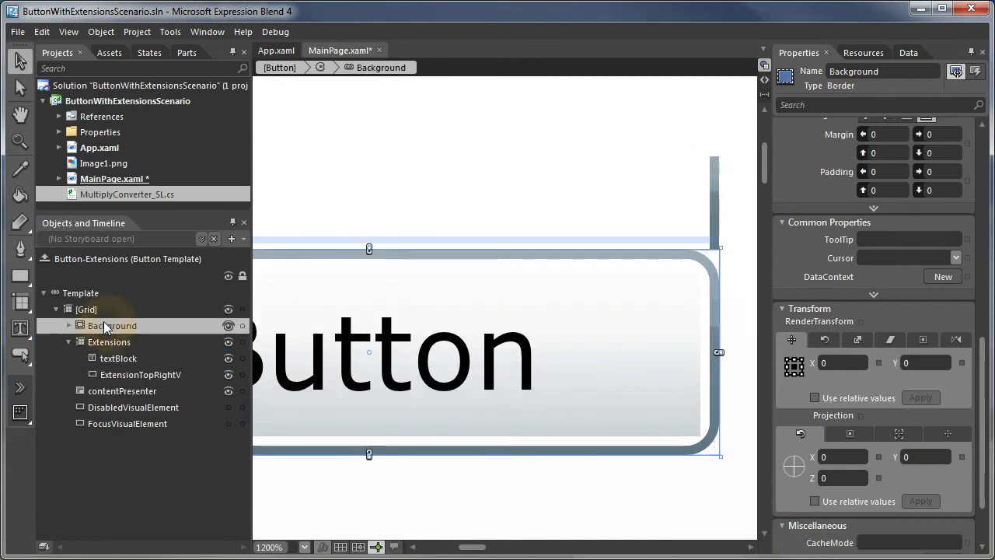
{"action": "left_click_drag", "start_coordinate": [977, 347], "coordinate": [972, 207]}
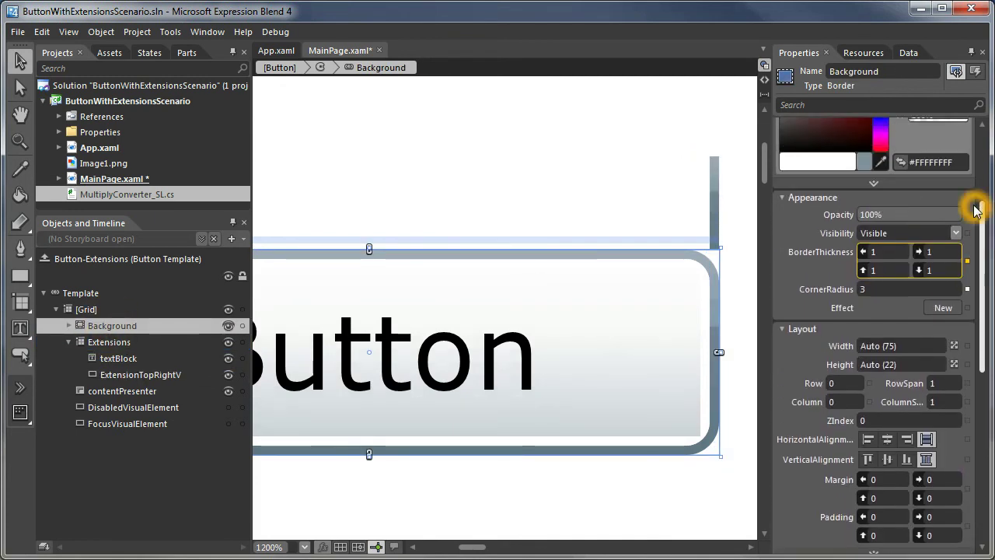
{"action": "left_click", "coordinate": [967, 289]}
{"action": "left_click", "coordinate": [876, 320]}
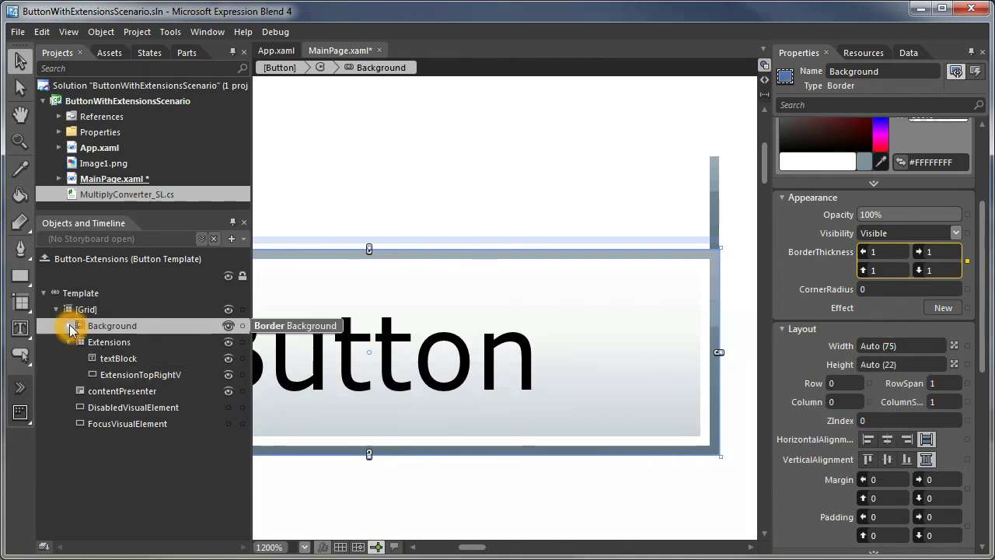
Step: Make the Button style's BorderBrush a solid grey #FF6E7F87
{"action": "left_click", "coordinate": [326, 70]}
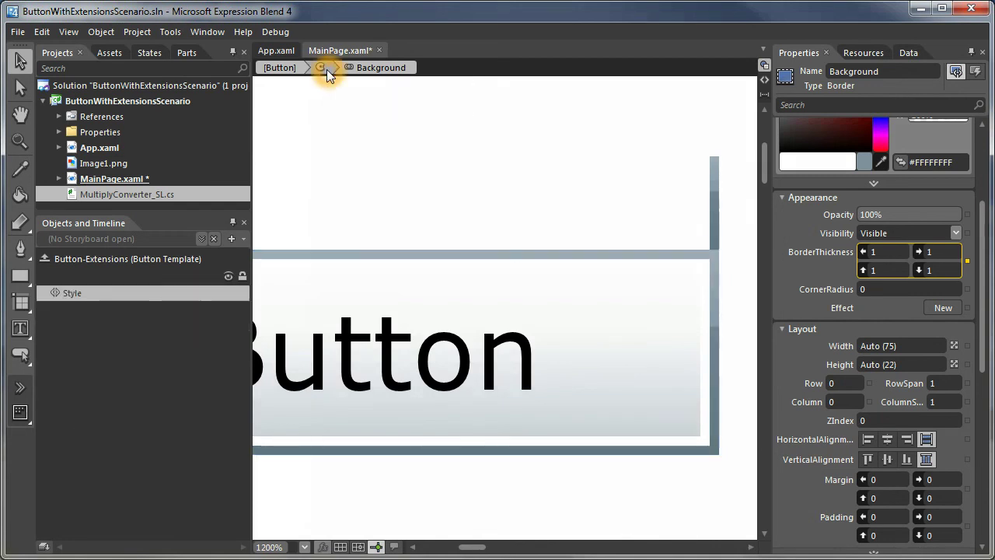
{"action": "left_click_drag", "start_coordinate": [985, 207], "coordinate": [983, 140]}
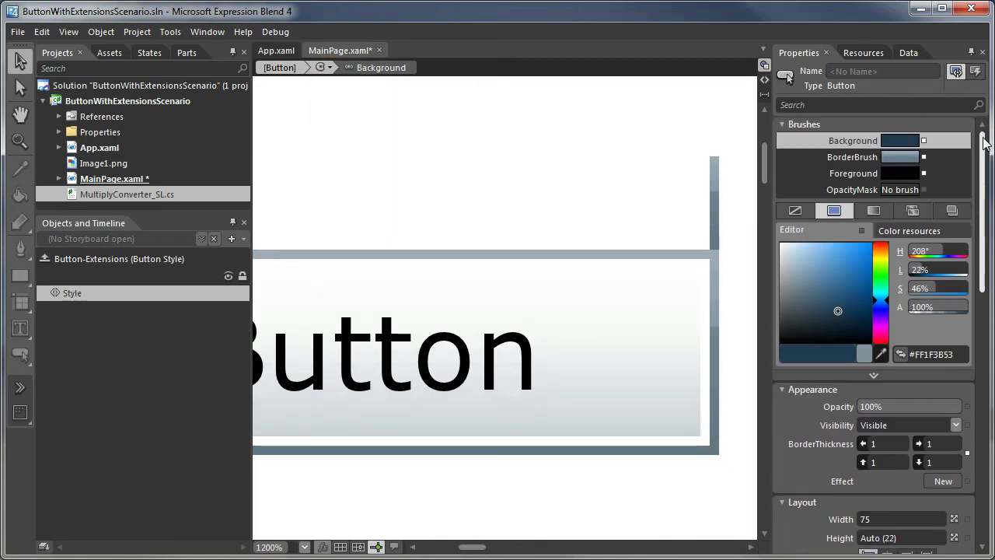
{"action": "left_click", "coordinate": [825, 158]}
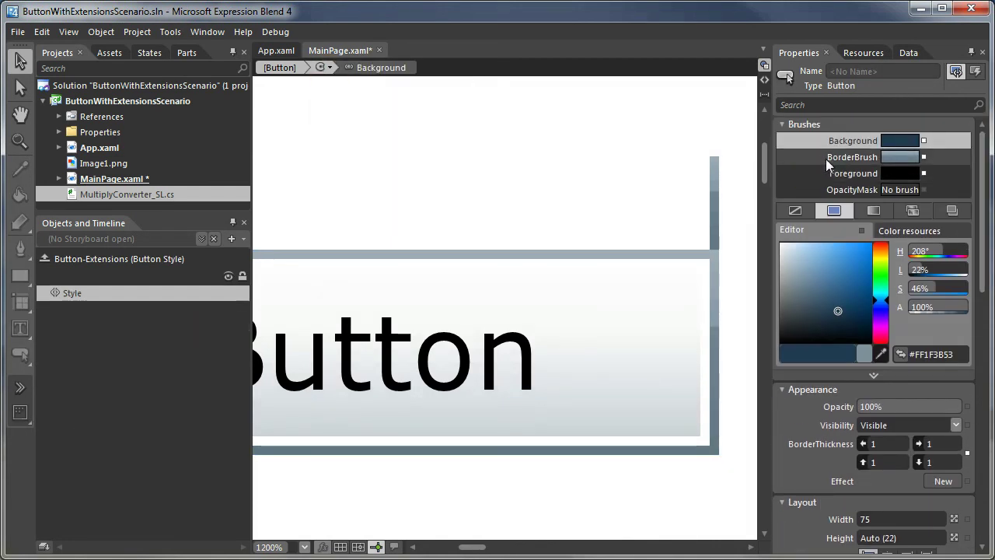
{"action": "left_click", "coordinate": [834, 211]}
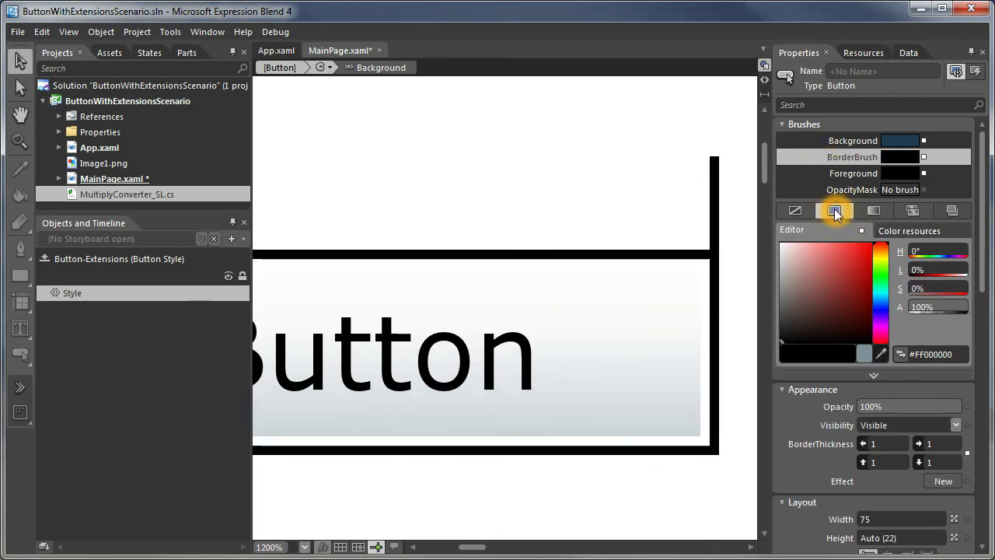
{"action": "left_click", "coordinate": [863, 354]}
Step: Copy and paste ExtensionTopRightV and rename the duplicate ExtensionTopRightH
{"action": "left_click", "coordinate": [379, 69]}
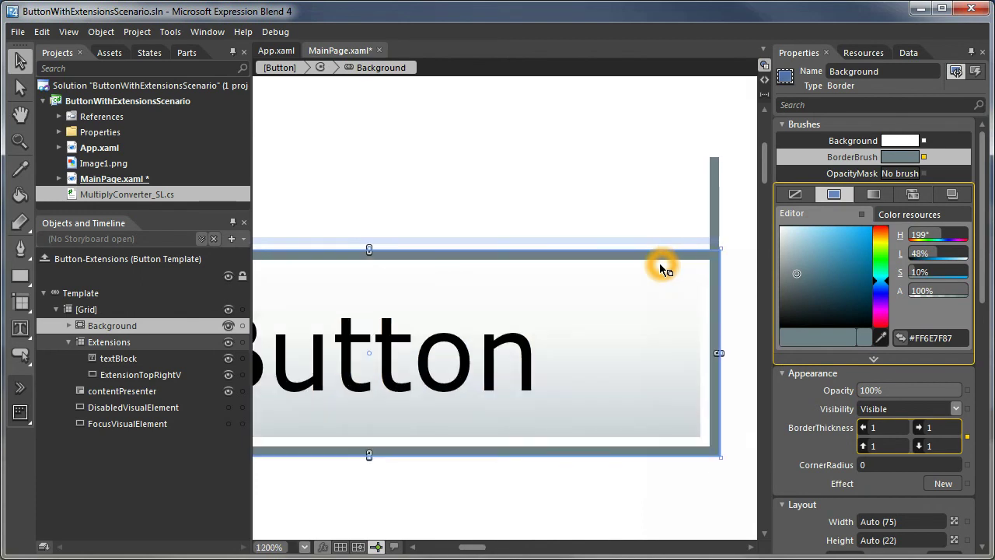
{"action": "left_click", "coordinate": [139, 379]}
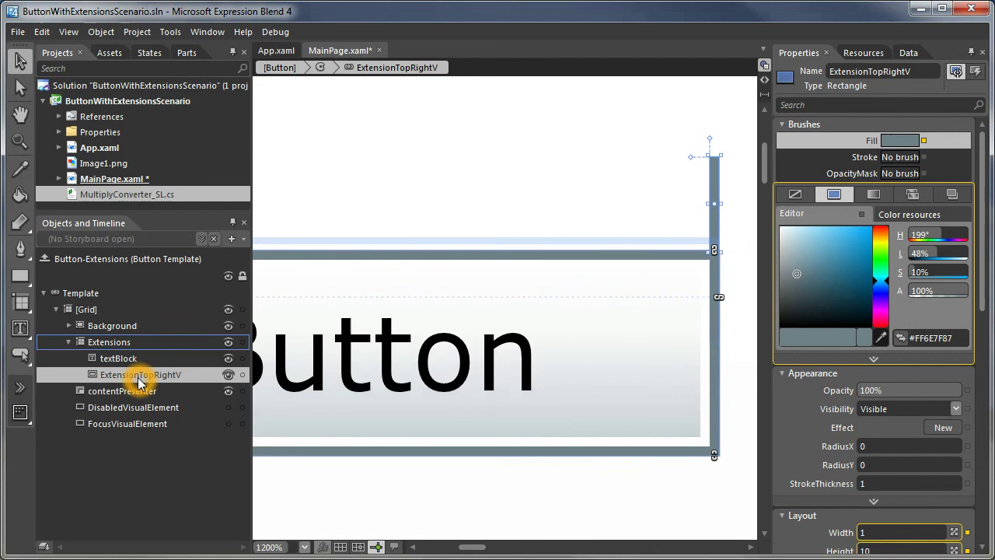
{"action": "key", "text": "ctrl+c"}
{"action": "key", "text": "ctrl+v"}
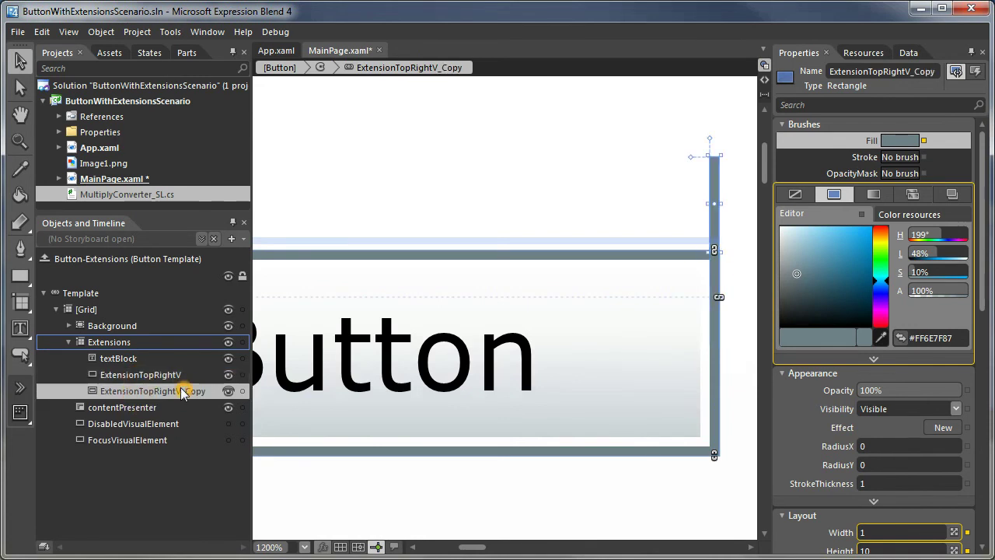
{"action": "double_click", "coordinate": [183, 391]}
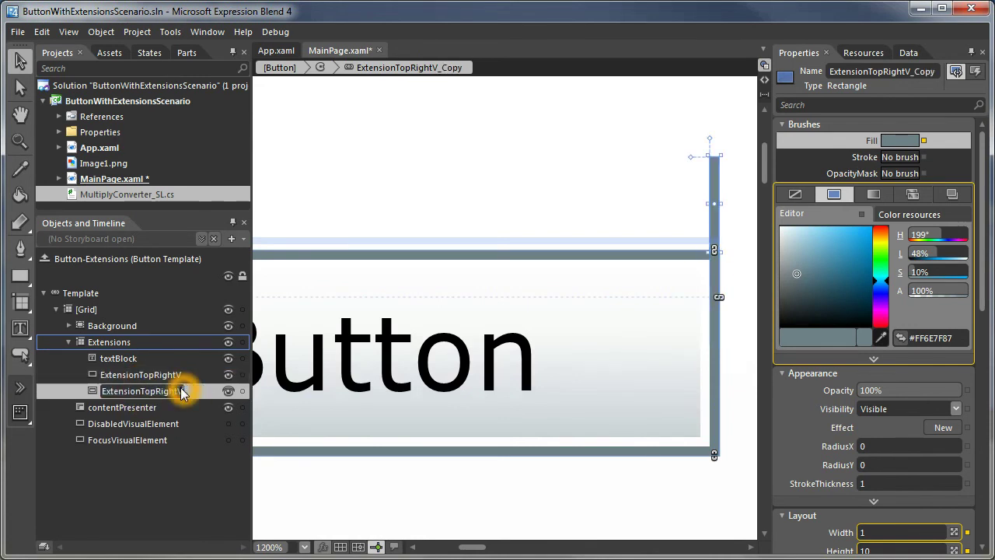
{"action": "key", "text": "Return"}
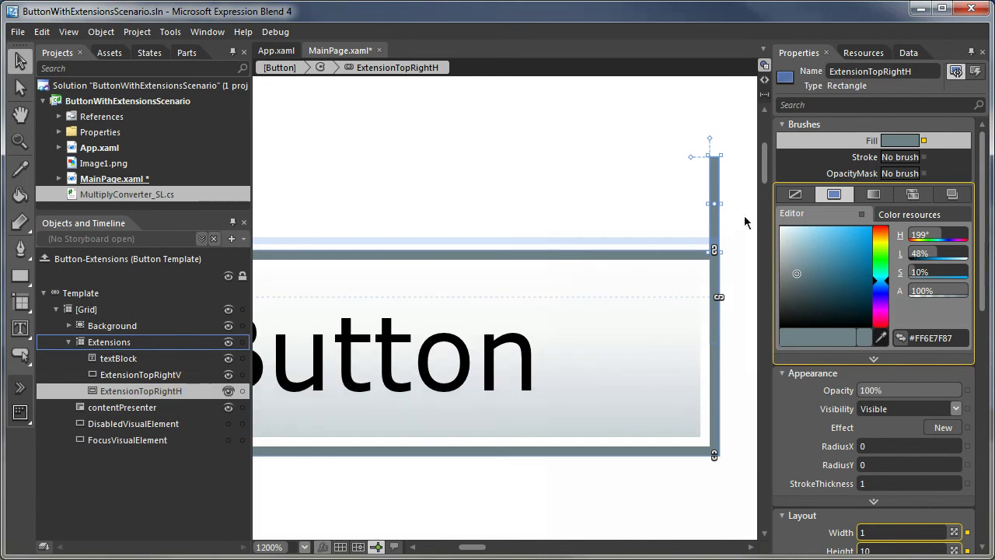
{"action": "left_click_drag", "start_coordinate": [983, 216], "coordinate": [983, 299]}
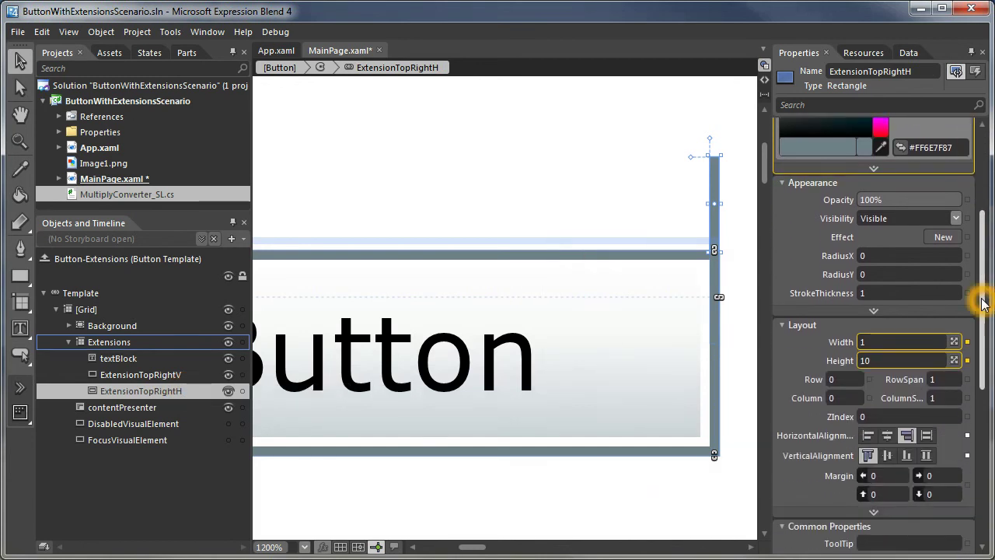
Step: Bind ExtensionTopRightH's Width to textBlock's Text property
{"action": "left_click", "coordinate": [840, 347]}
{"action": "left_click", "coordinate": [866, 342]}
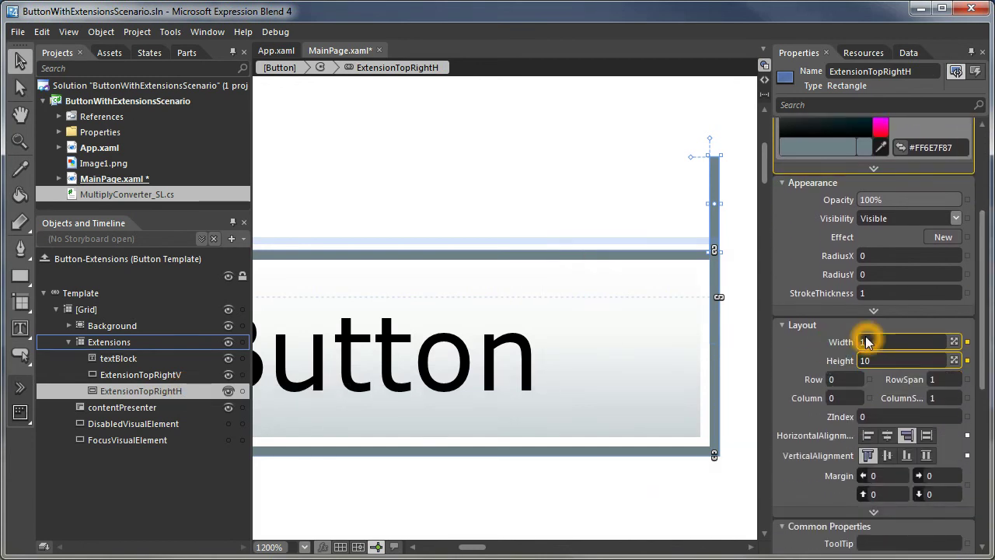
{"action": "left_click", "coordinate": [967, 342]}
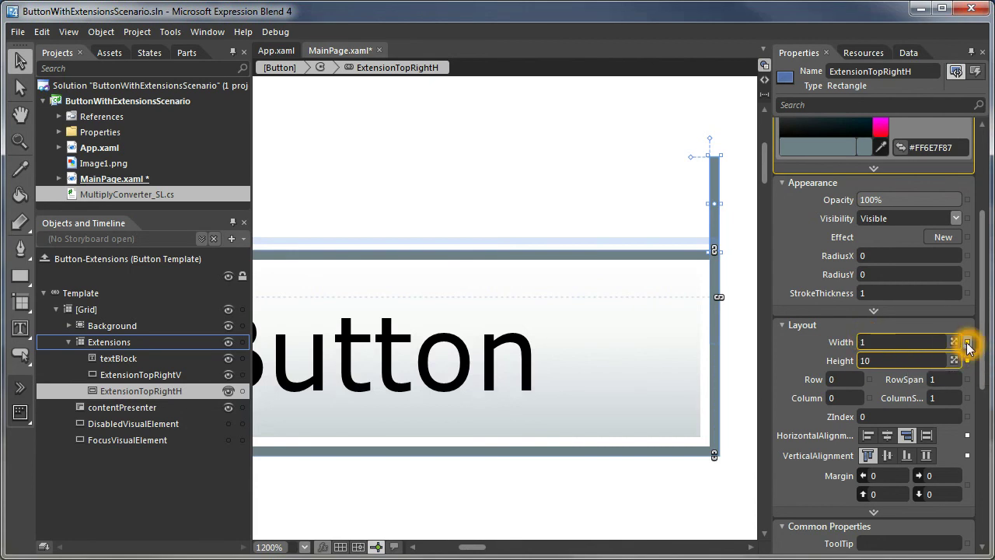
{"action": "left_click", "coordinate": [867, 497]}
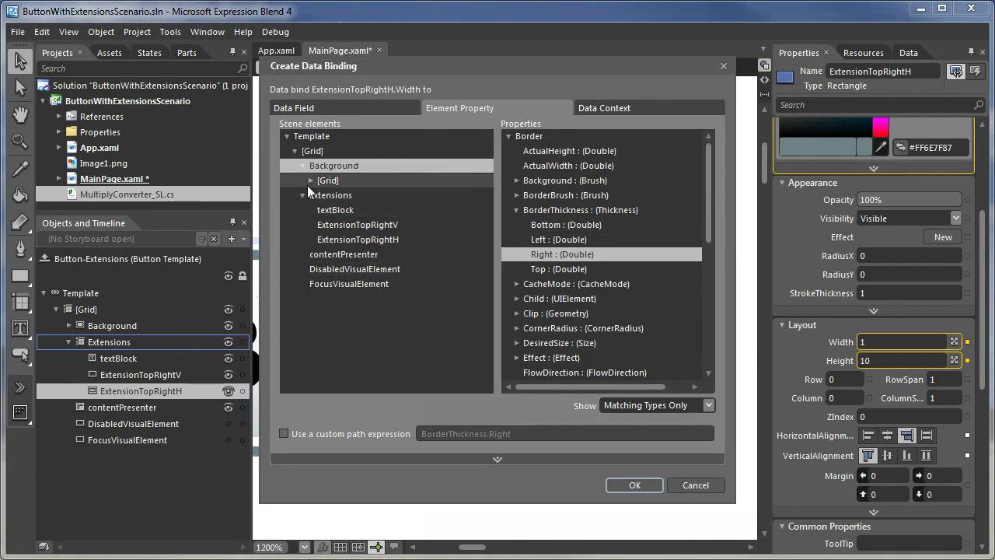
{"action": "left_click", "coordinate": [335, 210]}
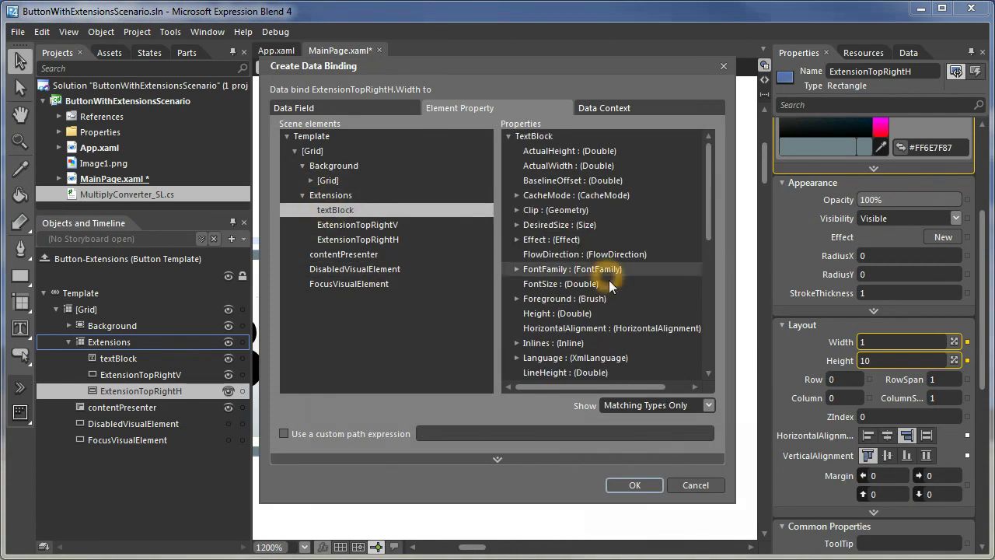
{"action": "left_click", "coordinate": [676, 405]}
{"action": "left_click", "coordinate": [642, 426]}
{"action": "left_click_drag", "start_coordinate": [708, 179], "coordinate": [709, 323]}
{"action": "left_click", "coordinate": [567, 278]}
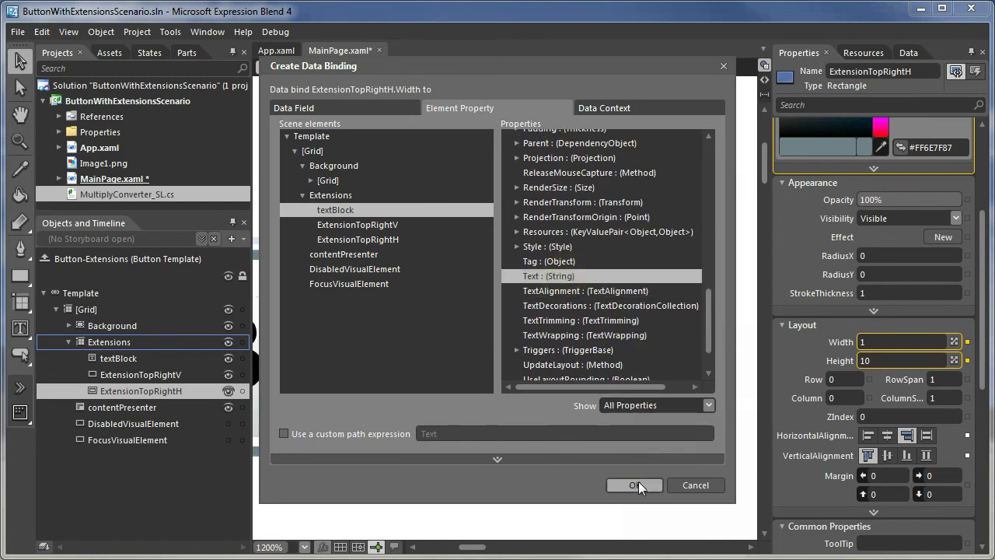
{"action": "left_click", "coordinate": [636, 484]}
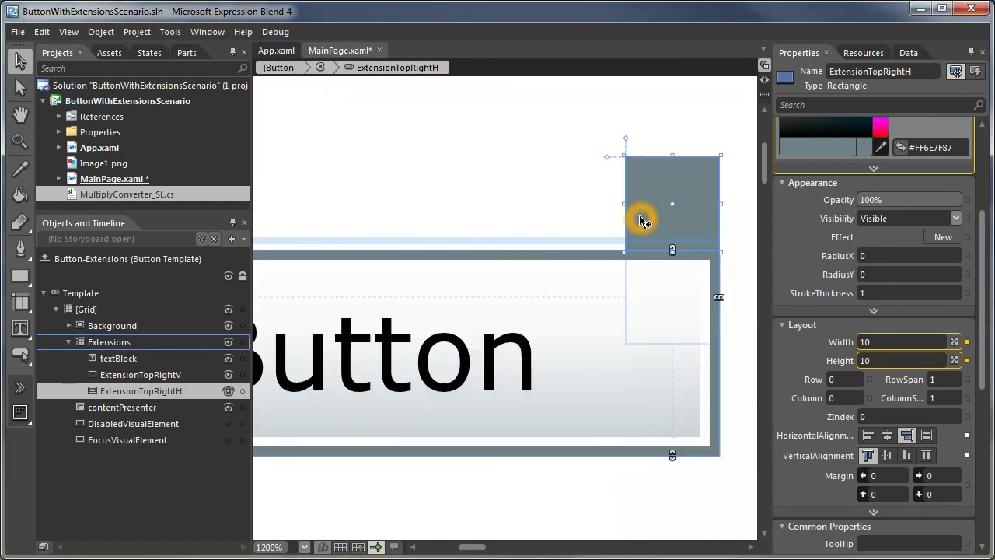
Step: Bind ExtensionTopRightH's Height to Background's BorderThickness.Top
{"action": "left_click", "coordinate": [694, 224]}
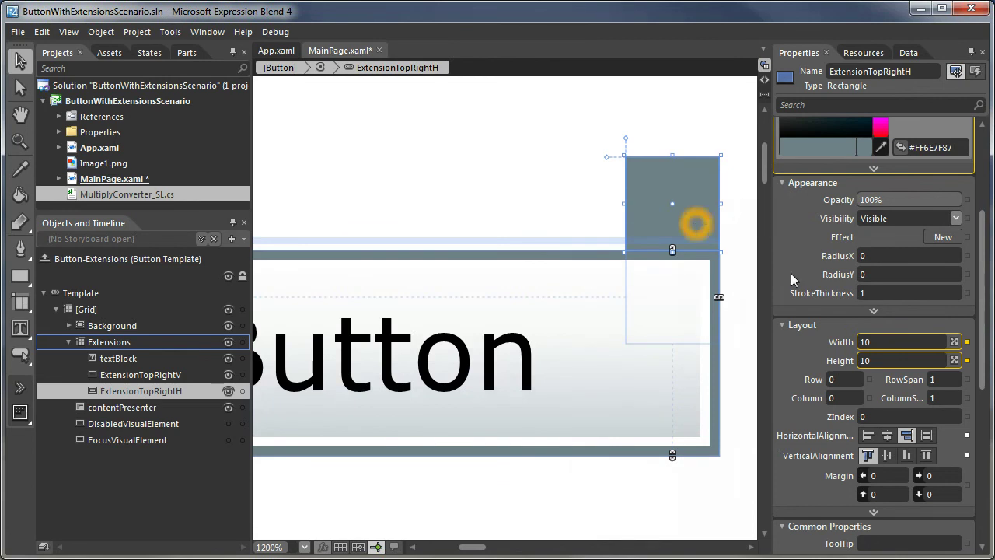
{"action": "left_click", "coordinate": [967, 360]}
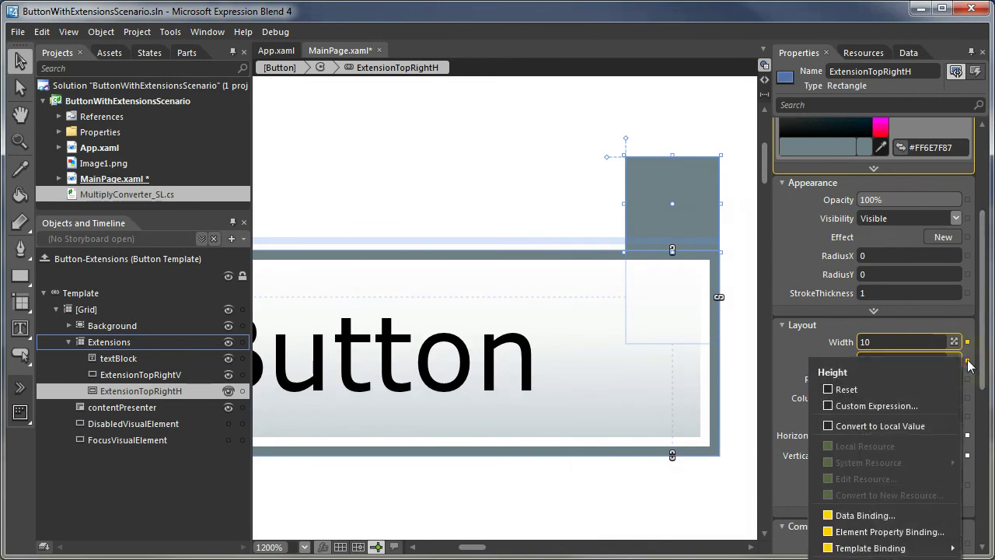
{"action": "left_click", "coordinate": [876, 516]}
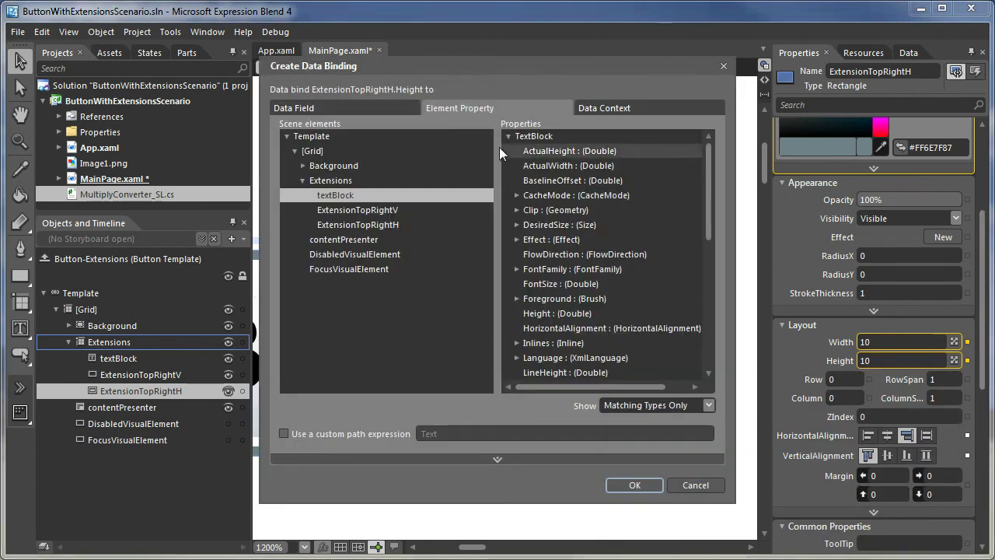
{"action": "left_click", "coordinate": [329, 165]}
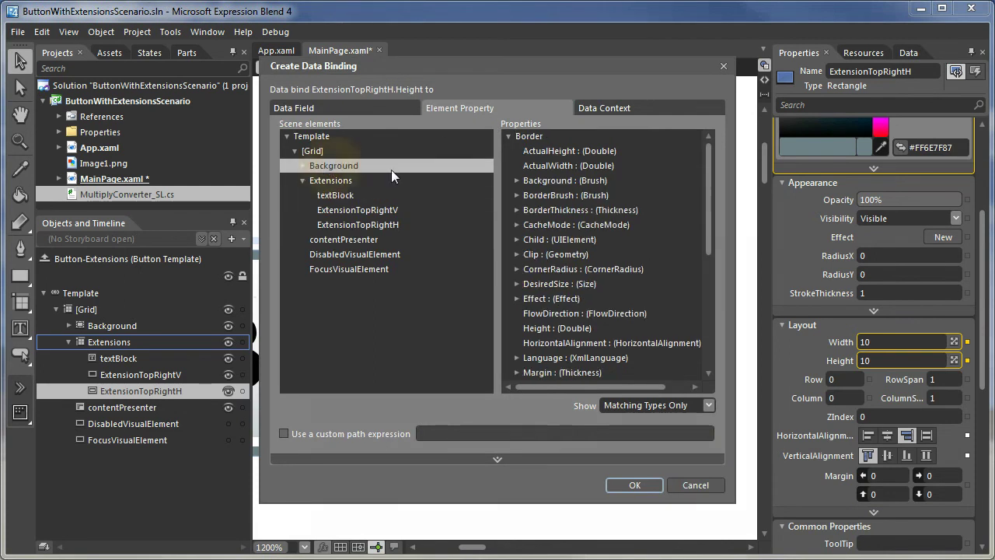
{"action": "left_click", "coordinate": [516, 210]}
{"action": "left_click", "coordinate": [568, 269]}
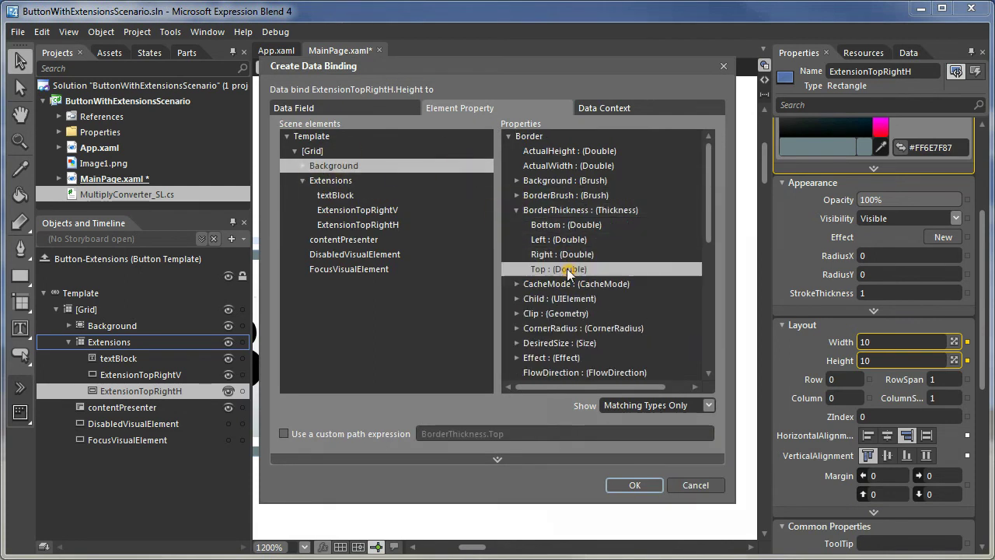
{"action": "left_click", "coordinate": [634, 485]}
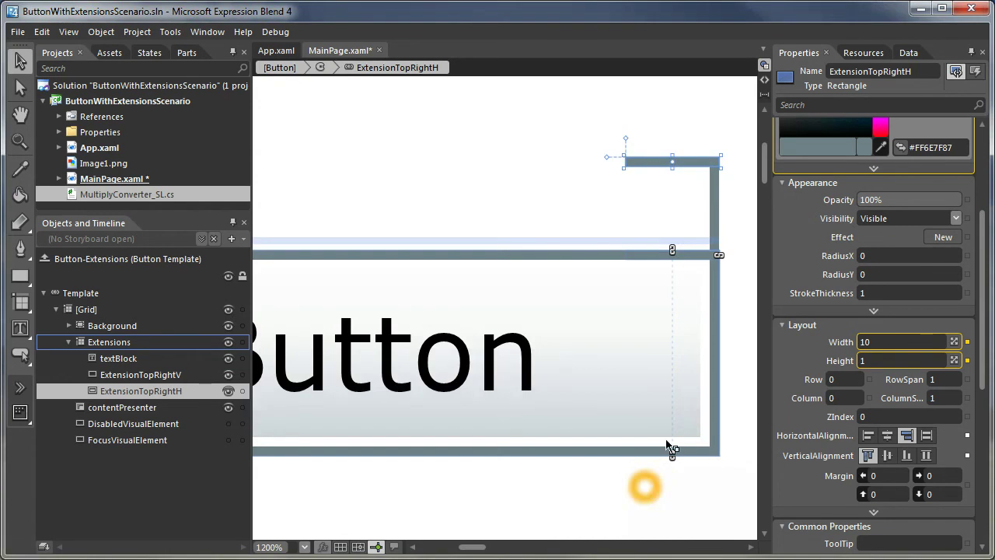
Step: Reset ExtensionTopRightH's TranslateY to 0
{"action": "left_click_drag", "start_coordinate": [984, 350], "coordinate": [984, 458]}
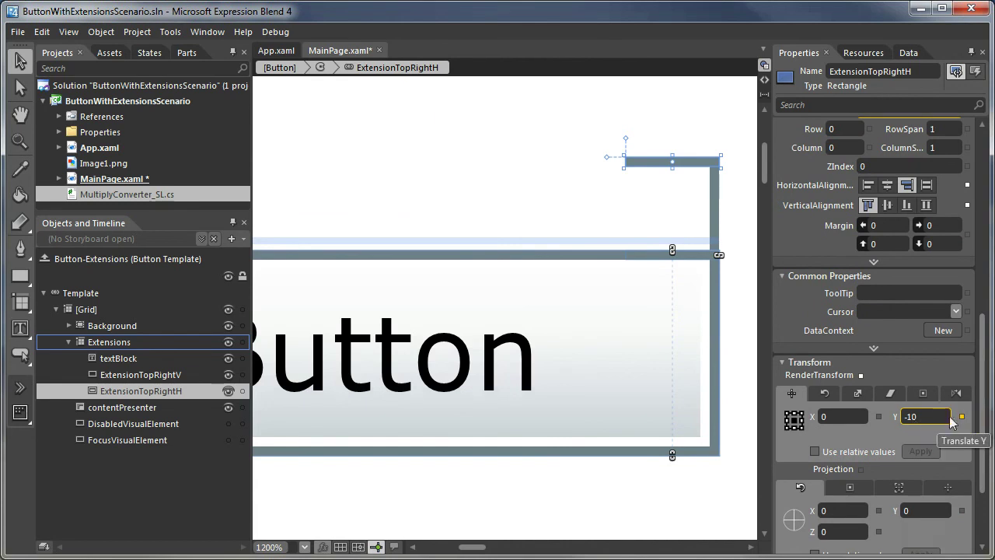
{"action": "left_click", "coordinate": [962, 417]}
{"action": "left_click", "coordinate": [870, 440]}
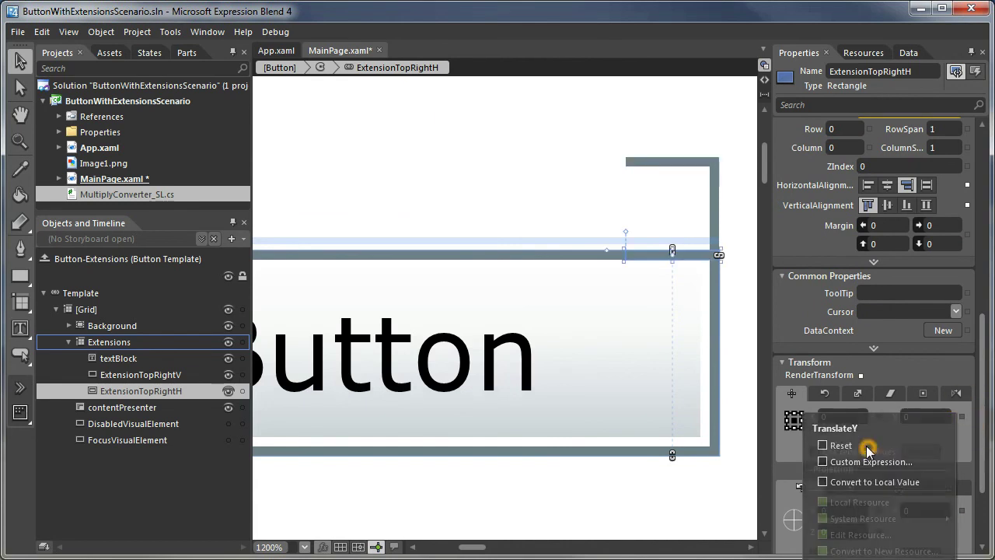
Step: Bind ExtensionTopRightH's TranslateX to textBlock's Text property
{"action": "left_click", "coordinate": [879, 417]}
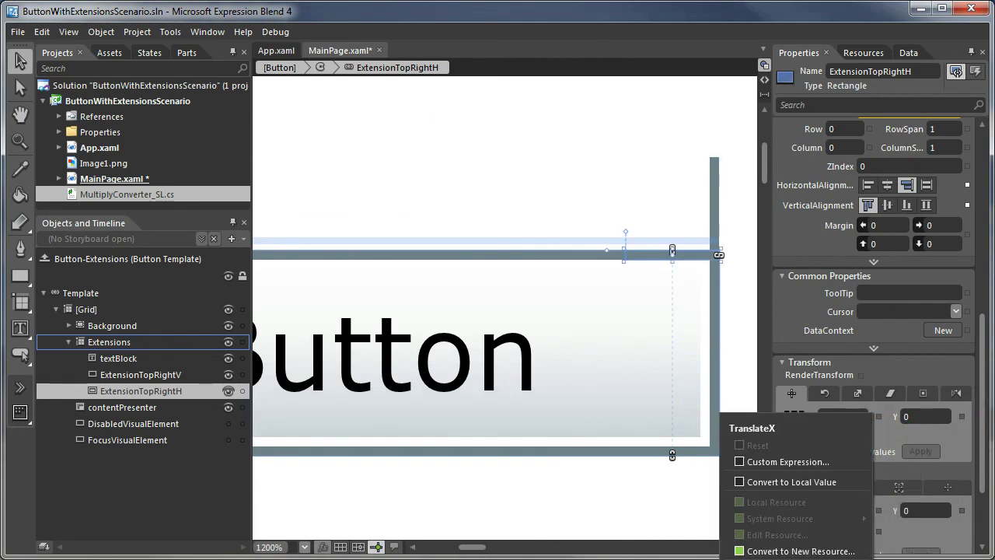
{"action": "left_click", "coordinate": [777, 478]}
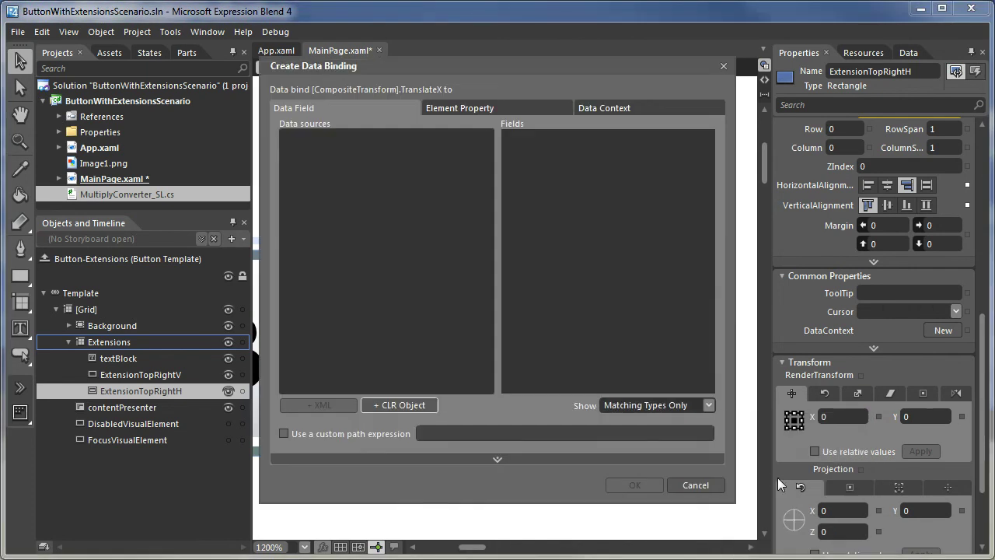
{"action": "left_click", "coordinate": [456, 110]}
{"action": "left_click", "coordinate": [294, 150]}
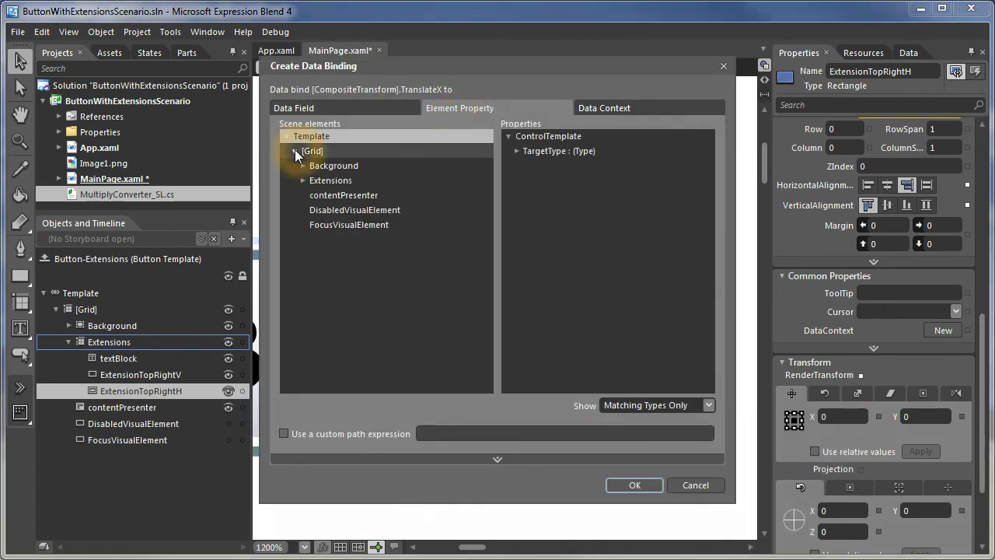
{"action": "left_click", "coordinate": [302, 180]}
{"action": "left_click", "coordinate": [334, 195]}
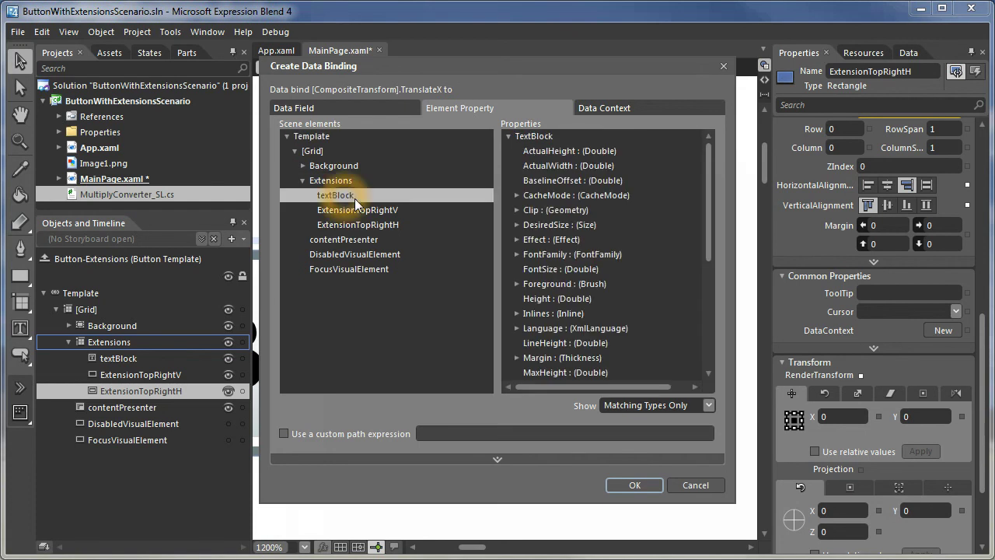
{"action": "left_click", "coordinate": [637, 406]}
{"action": "left_click", "coordinate": [631, 421]}
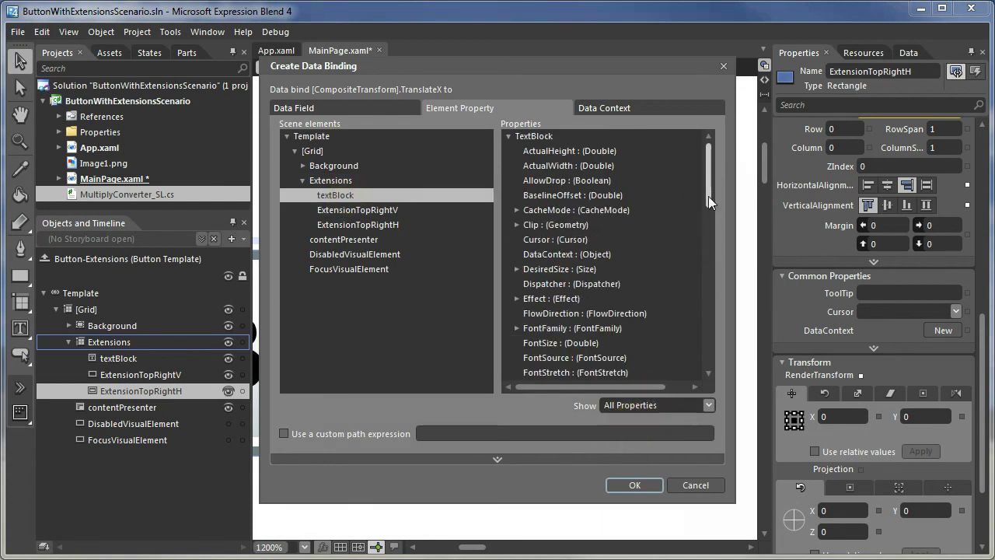
{"action": "left_click_drag", "start_coordinate": [709, 201], "coordinate": [707, 358]}
{"action": "left_click", "coordinate": [559, 228]}
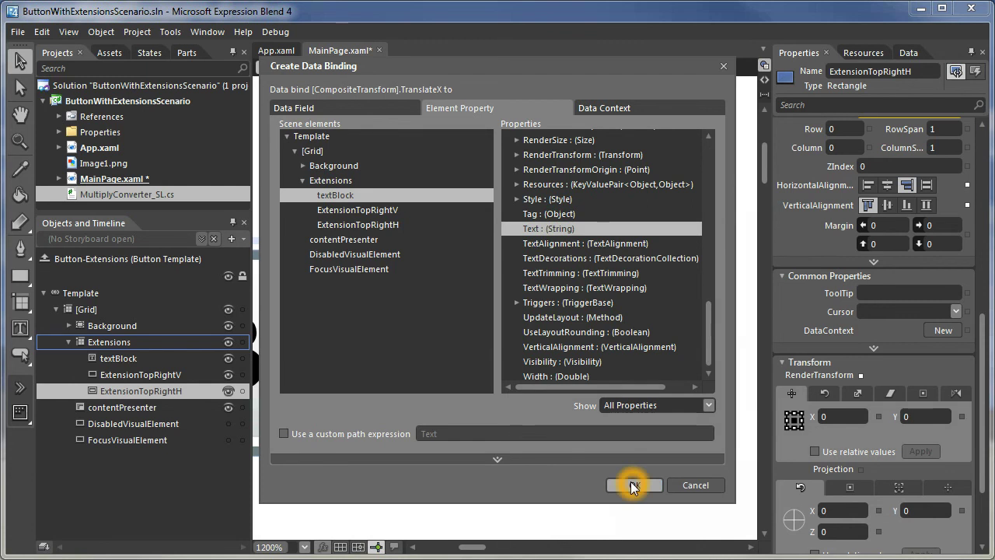
{"action": "left_click", "coordinate": [631, 485]}
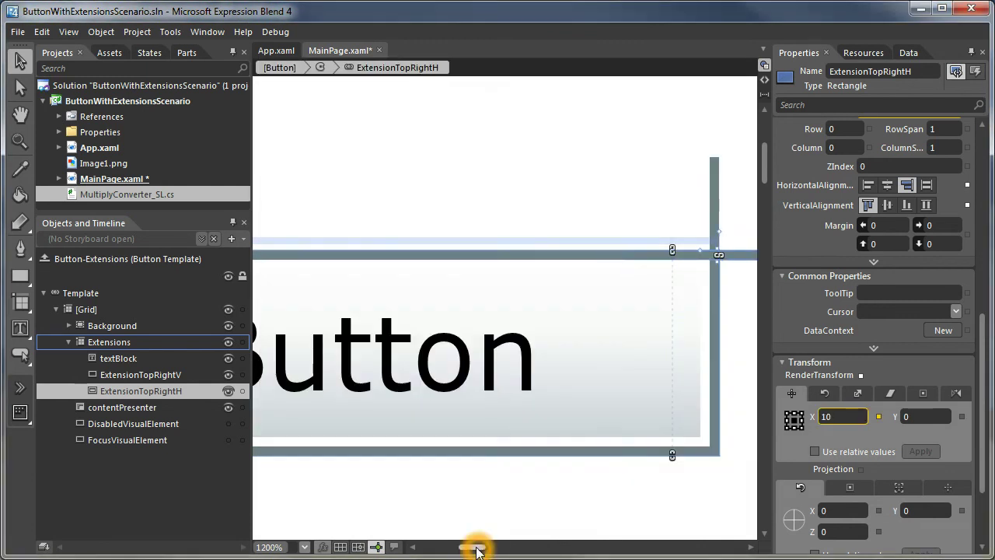
Step: Return from the template to the page's Button and frame the whole button
{"action": "left_click_drag", "start_coordinate": [478, 550], "coordinate": [488, 549]}
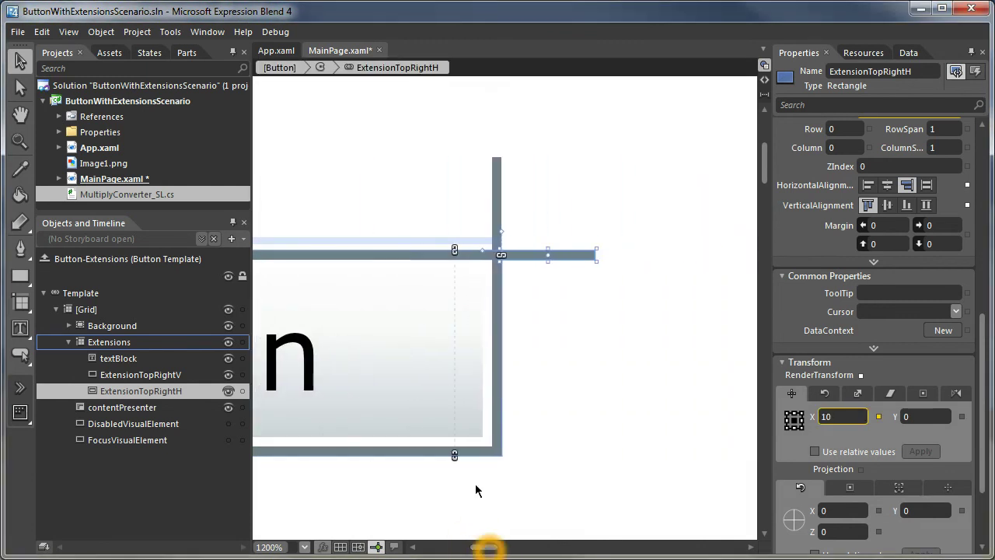
{"action": "left_click", "coordinate": [280, 68]}
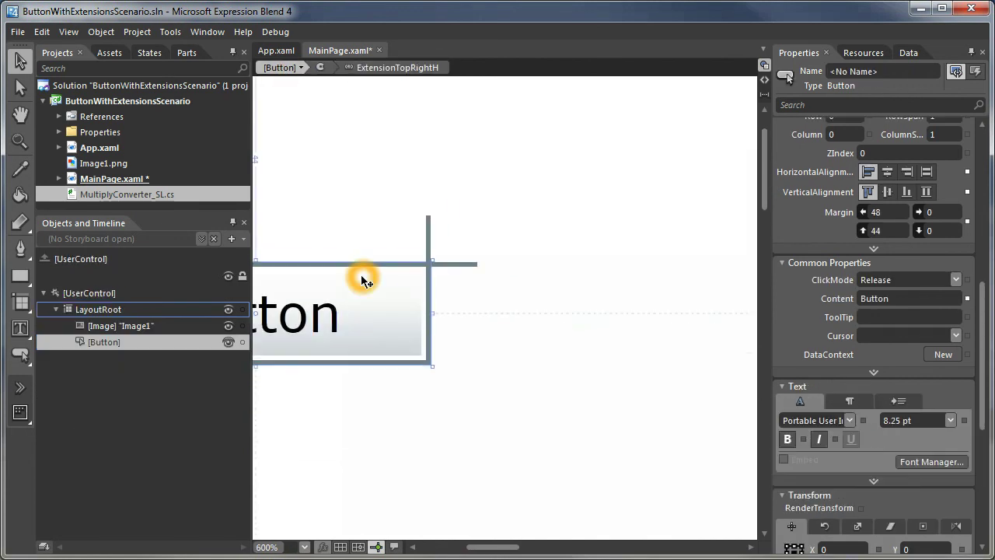
{"action": "left_click_drag", "start_coordinate": [336, 236], "coordinate": [535, 249]}
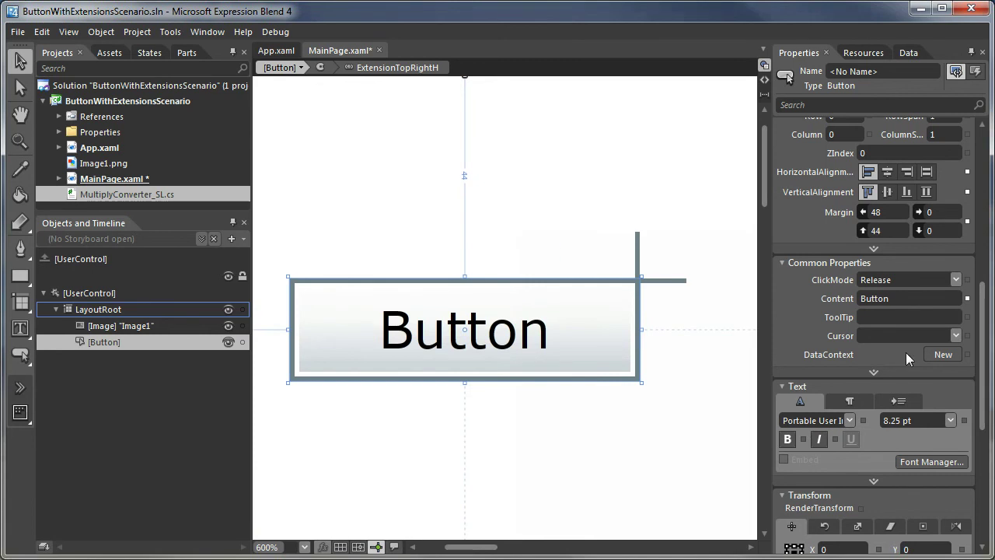
Step: Set the Button's Tag to 10 in Common Properties
{"action": "left_click", "coordinate": [985, 335]}
{"action": "left_click_drag", "start_coordinate": [985, 336], "coordinate": [985, 355]}
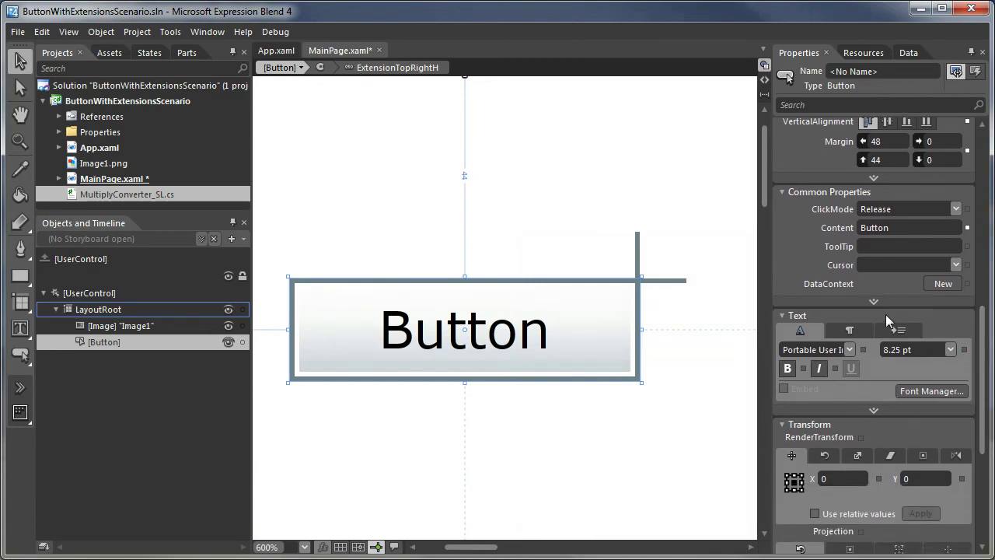
{"action": "left_click", "coordinate": [873, 302]}
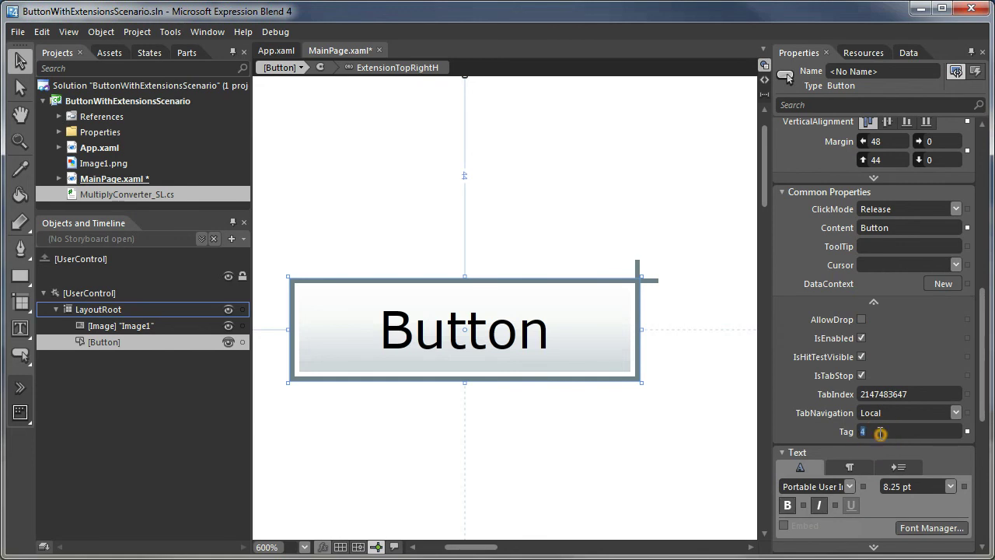
{"action": "left_click", "coordinate": [902, 437]}
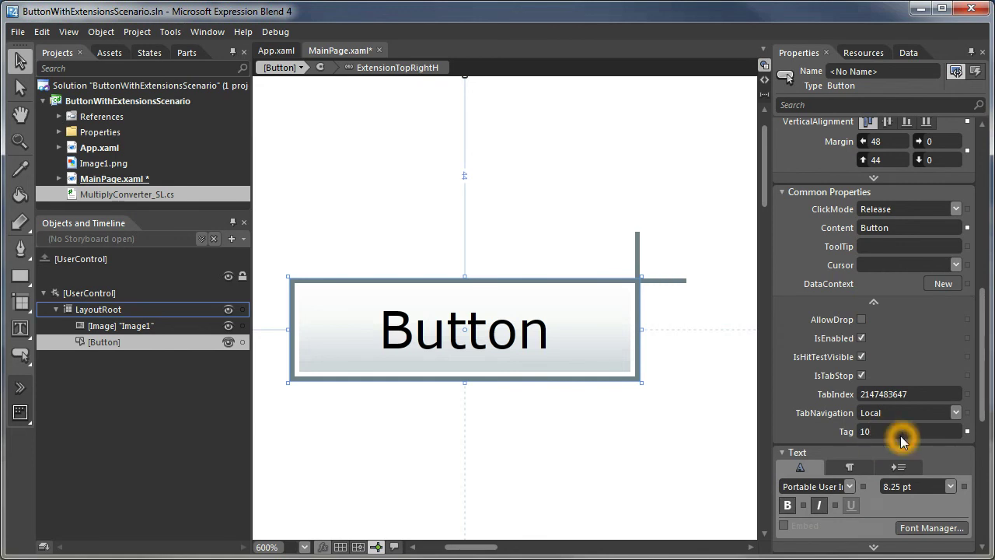
Step: Set the Button's right and top BorderThickness to 2
{"action": "left_click_drag", "start_coordinate": [982, 327], "coordinate": [984, 238]}
{"action": "left_click_drag", "start_coordinate": [941, 200], "coordinate": [954, 200]}
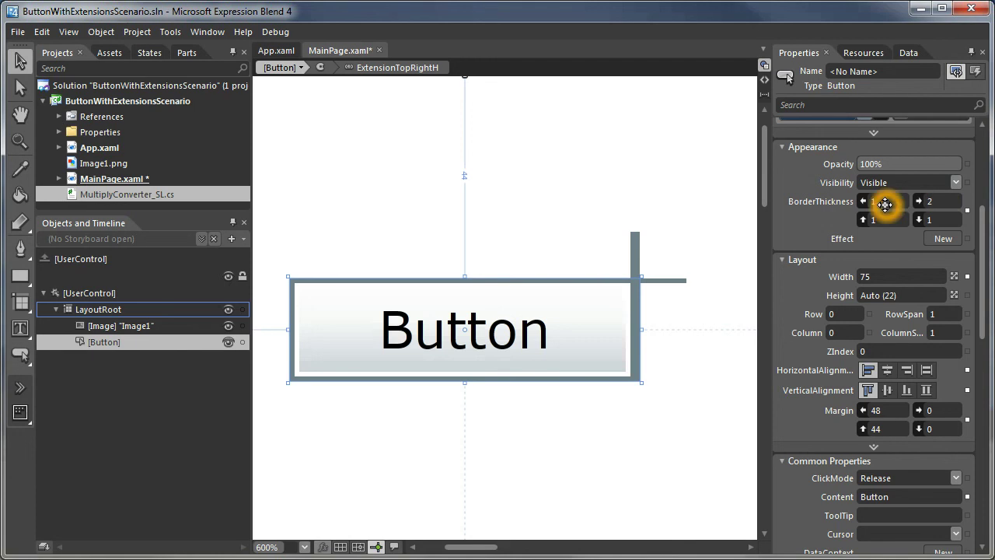
{"action": "left_click_drag", "start_coordinate": [879, 220], "coordinate": [884, 215]}
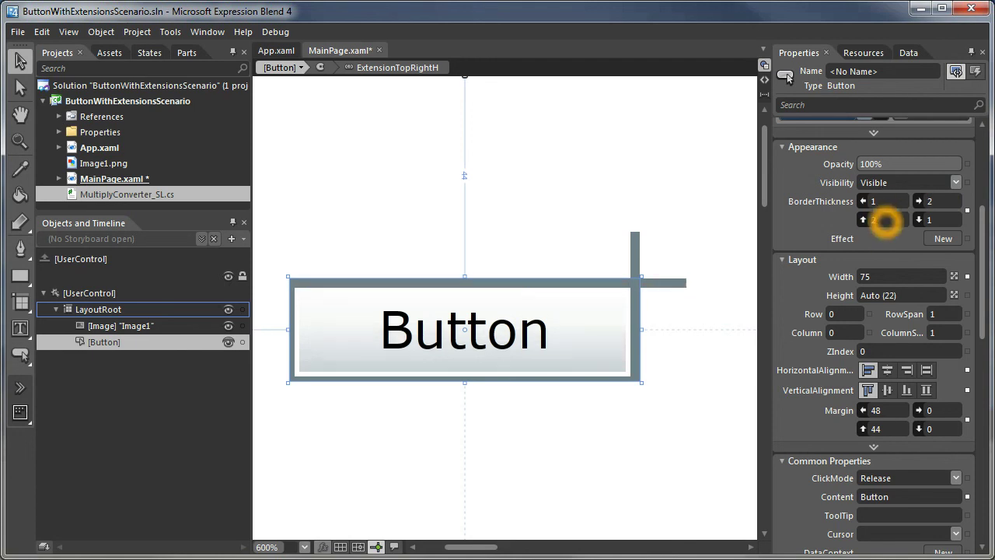
{"action": "left_click", "coordinate": [396, 68]}
Step: Give ExtensionTopRightV a reversed gradient opacity mask with a fully transparent end stop
{"action": "scroll", "coordinate": [610, 218], "scroll_direction": "up", "scroll_amount": 4}
{"action": "left_click", "coordinate": [605, 247]}
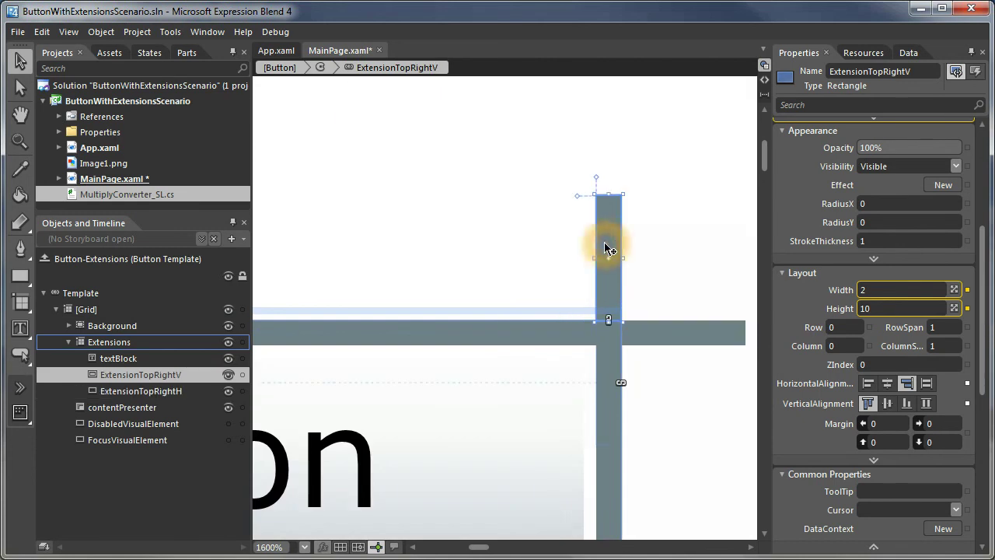
{"action": "left_click_drag", "start_coordinate": [981, 246], "coordinate": [985, 166]}
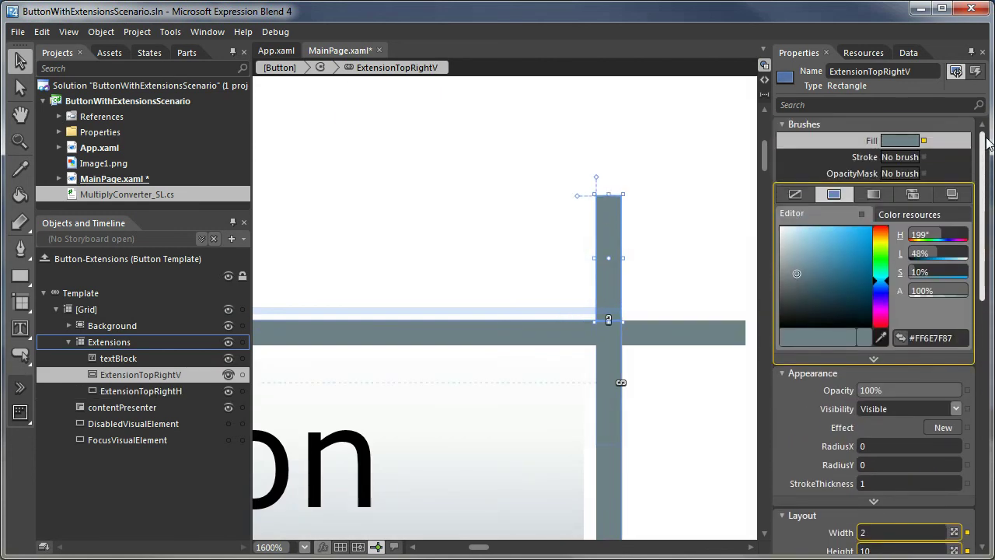
{"action": "left_click", "coordinate": [846, 172]}
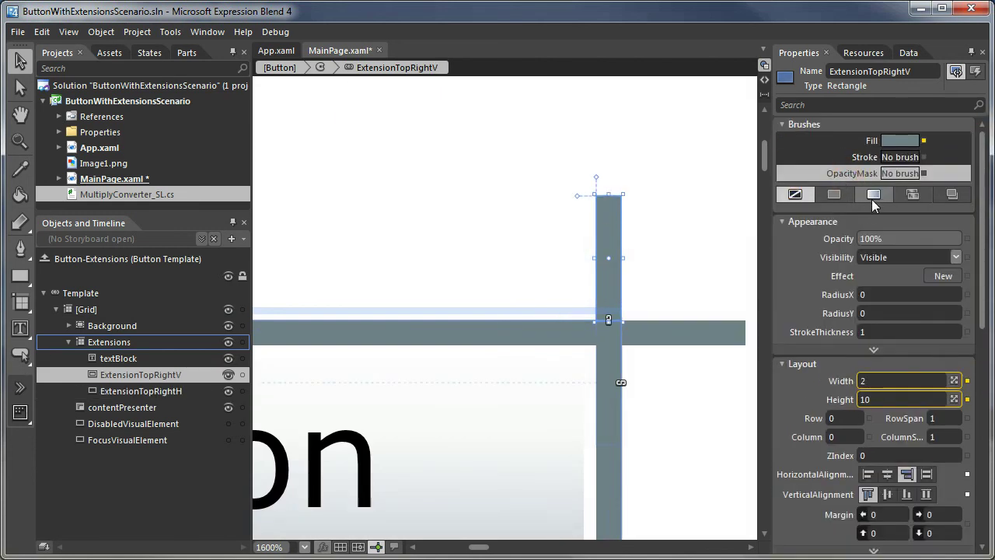
{"action": "left_click", "coordinate": [873, 195]}
{"action": "left_click", "coordinate": [964, 377]}
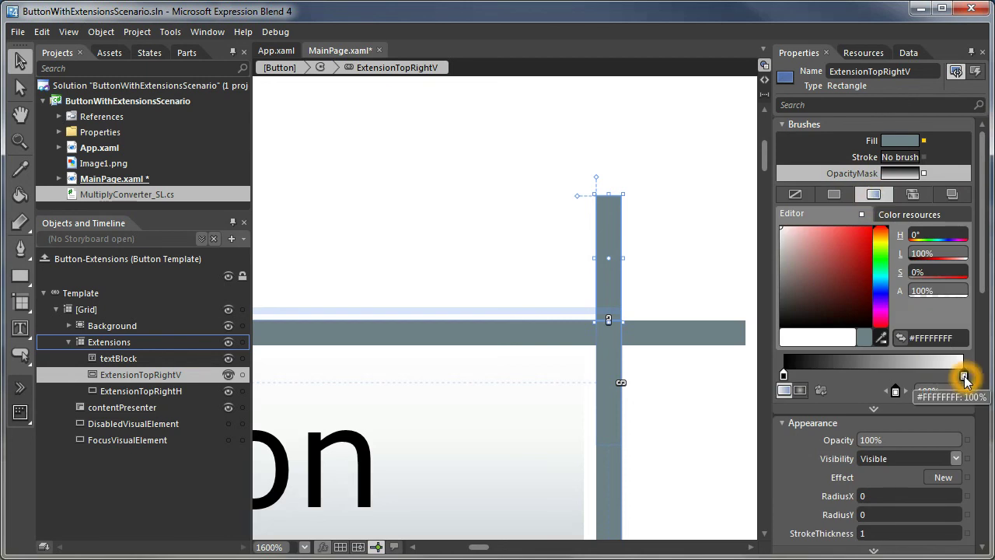
{"action": "left_click", "coordinate": [942, 292]}
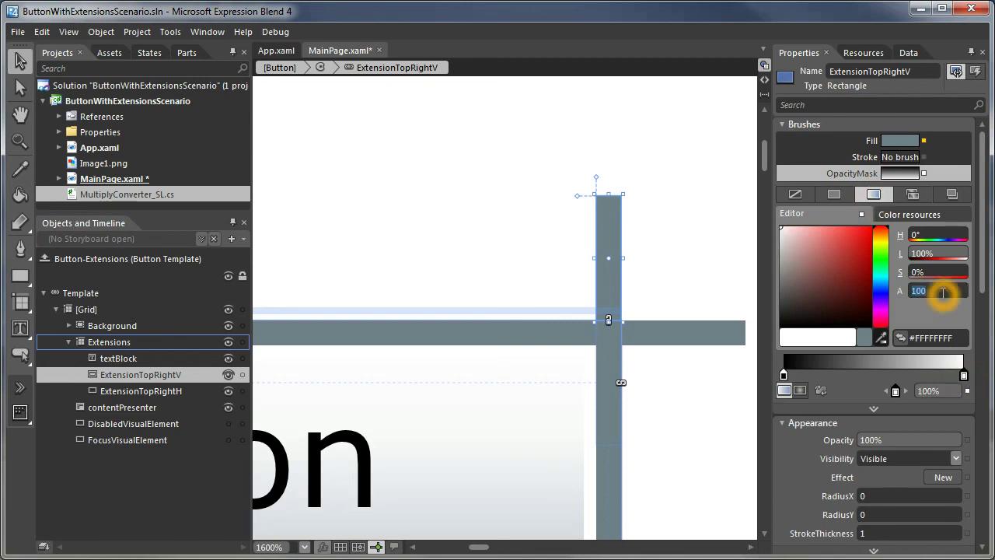
{"action": "type", "text": "0"}
{"action": "key", "text": "Return"}
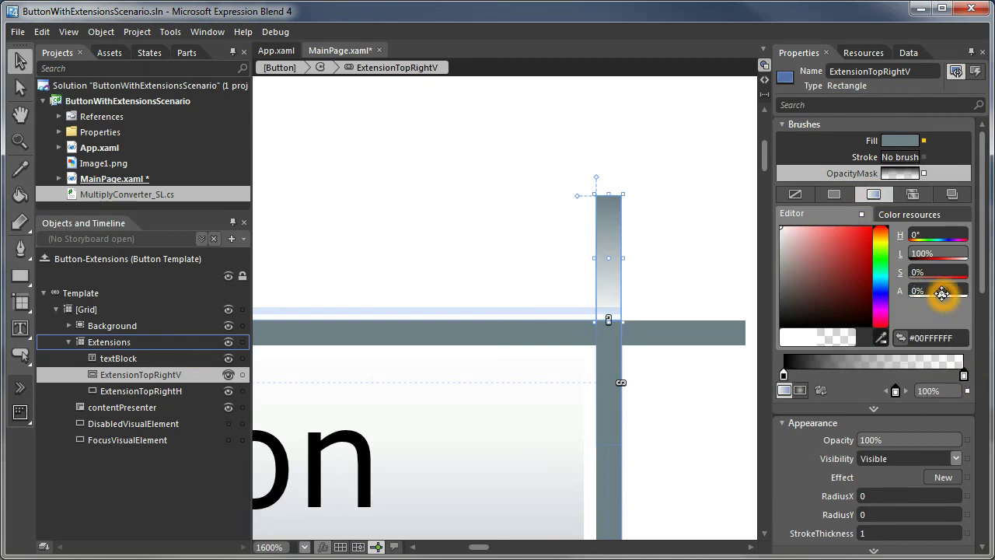
{"action": "left_click", "coordinate": [820, 390]}
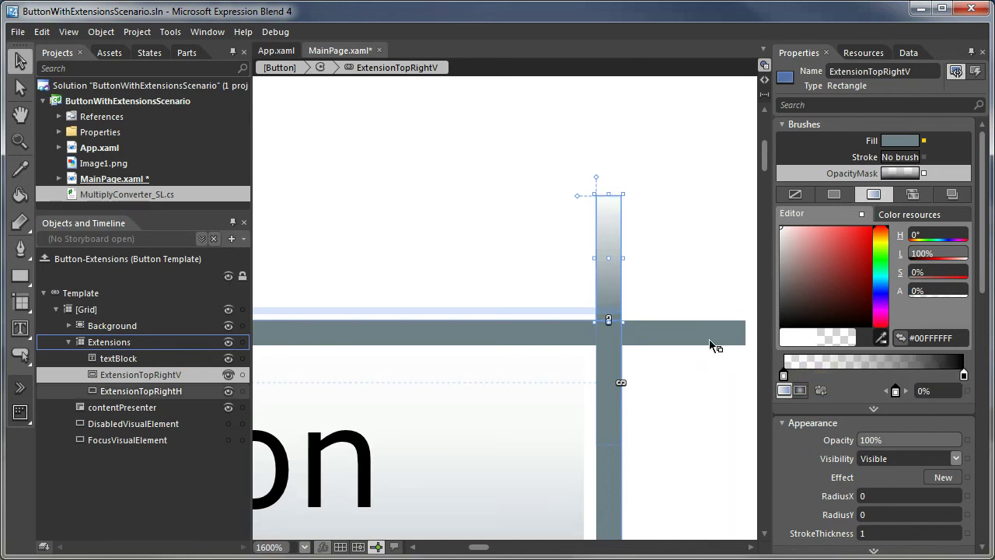
Step: Give ExtensionTopRightH a gradient opacity mask with transparent end, rotated -90 degrees
{"action": "left_click", "coordinate": [710, 346]}
{"action": "left_click", "coordinate": [868, 195]}
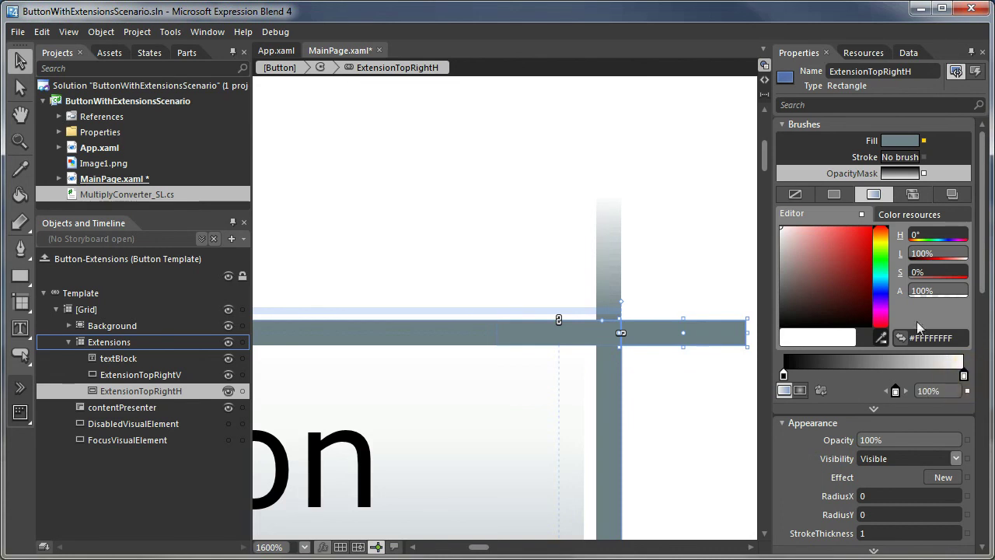
{"action": "left_click", "coordinate": [931, 293]}
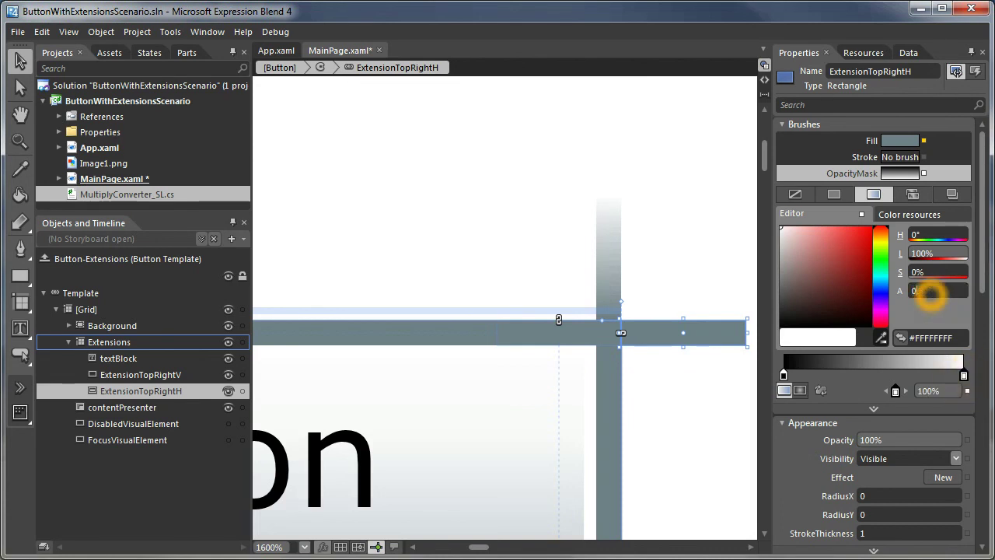
{"action": "key", "text": "Return"}
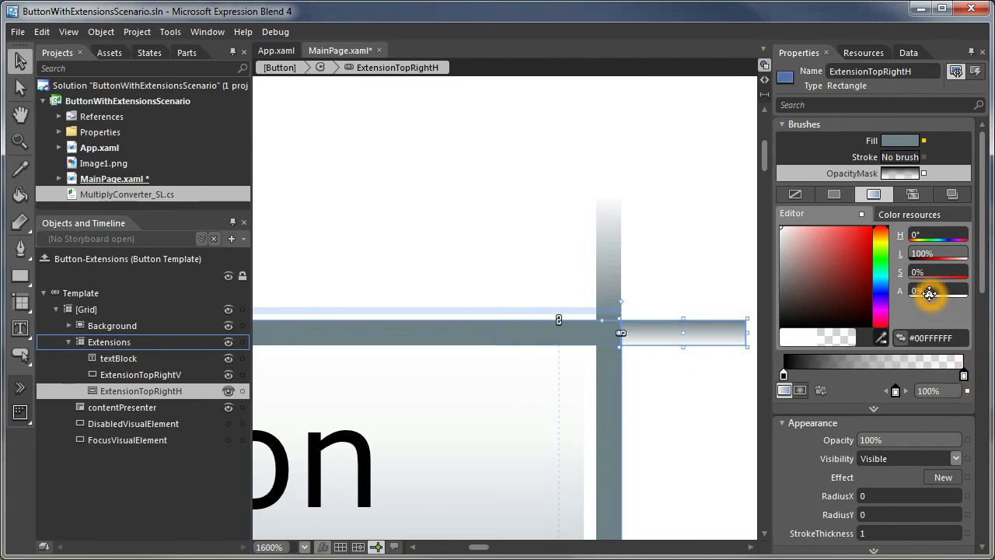
{"action": "left_click", "coordinate": [873, 408]}
{"action": "left_click", "coordinate": [837, 477]}
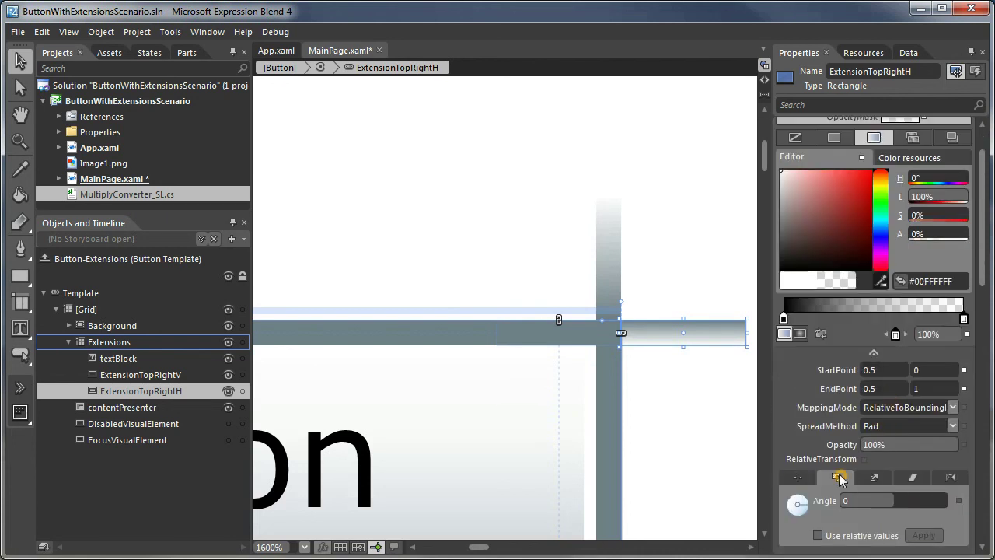
{"action": "left_click", "coordinate": [889, 501]}
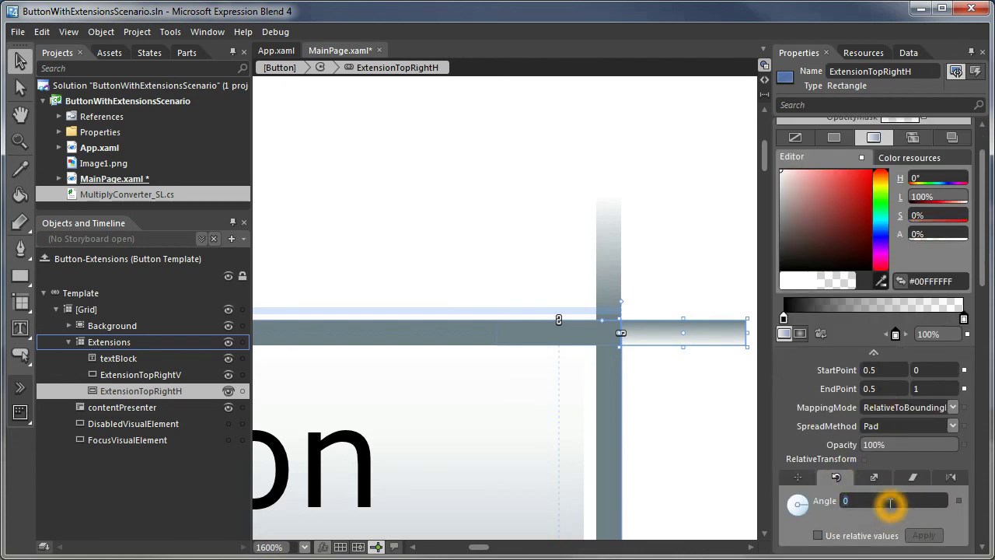
{"action": "type", "text": "-90"}
{"action": "key", "text": "Return"}
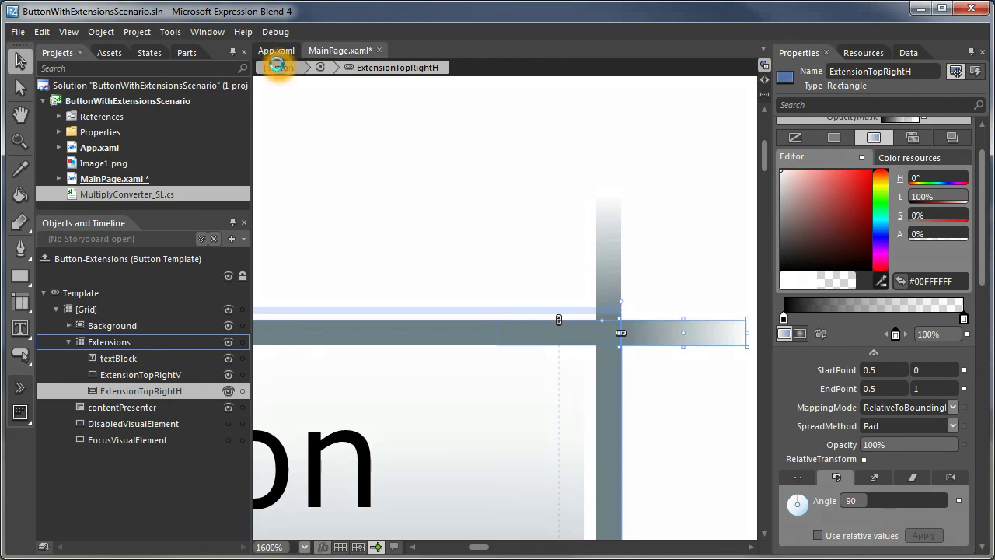
{"action": "left_click", "coordinate": [277, 67]}
Step: Zoom out on the page and review the Button's advanced properties, Tag now 5
{"action": "scroll", "coordinate": [434, 235], "scroll_direction": "down", "scroll_amount": 1}
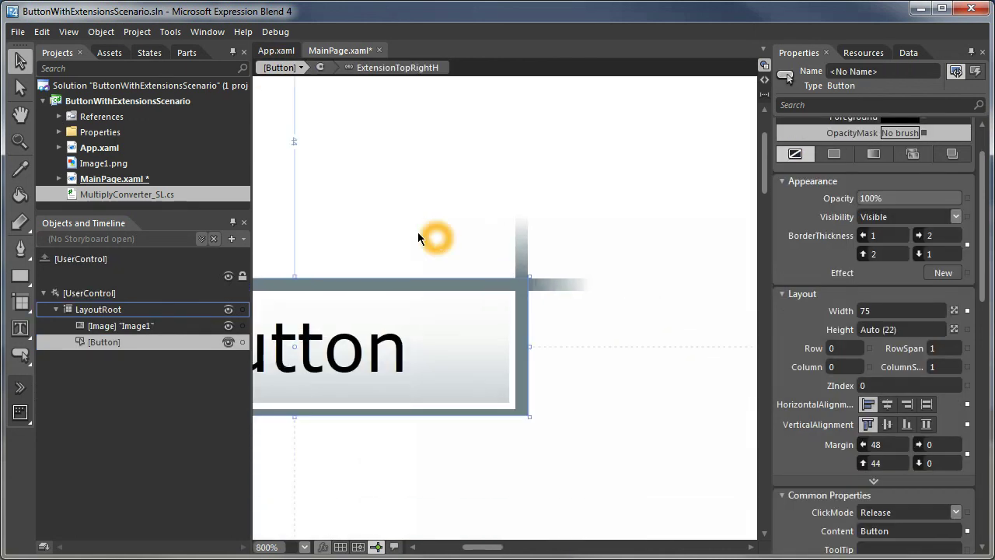
{"action": "scroll", "coordinate": [539, 192], "scroll_direction": "down", "scroll_amount": 1}
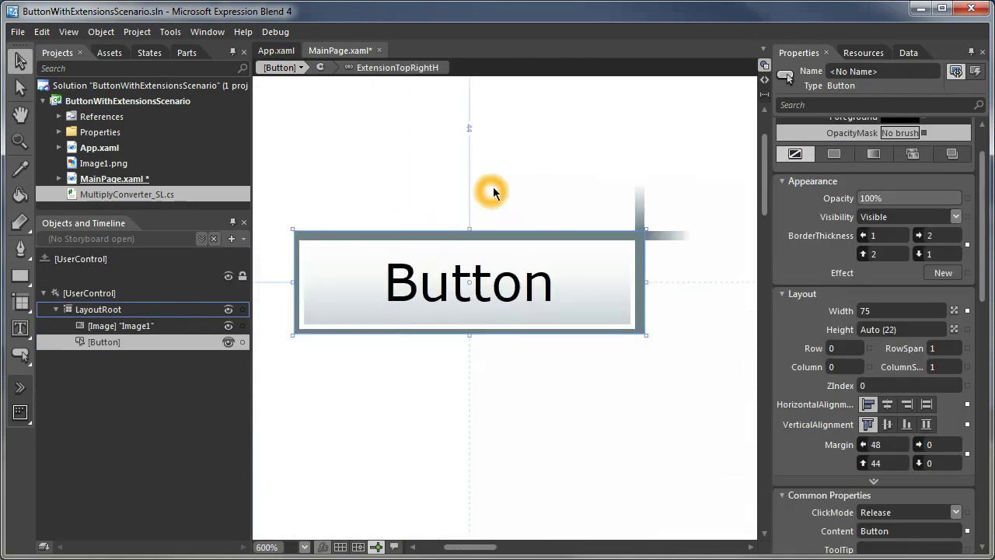
{"action": "left_click", "coordinate": [512, 194]}
{"action": "left_click_drag", "start_coordinate": [506, 184], "coordinate": [520, 203]}
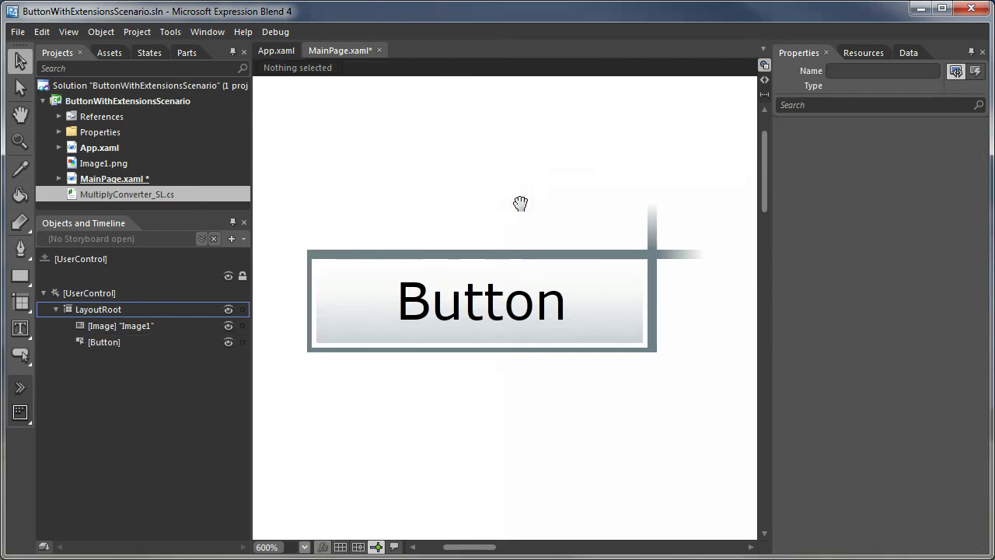
{"action": "left_click", "coordinate": [553, 311]}
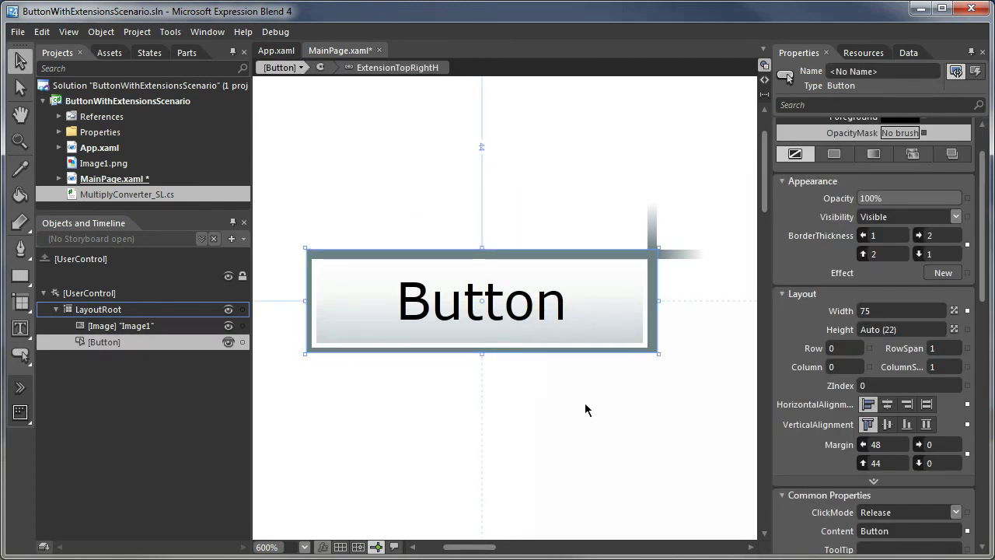
{"action": "left_click", "coordinate": [585, 401]}
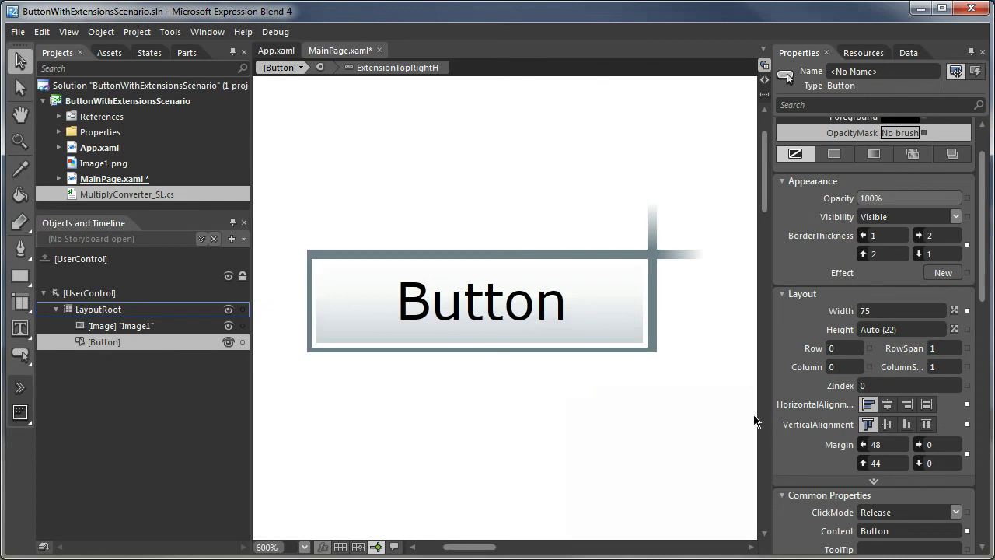
{"action": "left_click_drag", "start_coordinate": [981, 264], "coordinate": [971, 289]}
{"action": "left_click", "coordinate": [883, 372]}
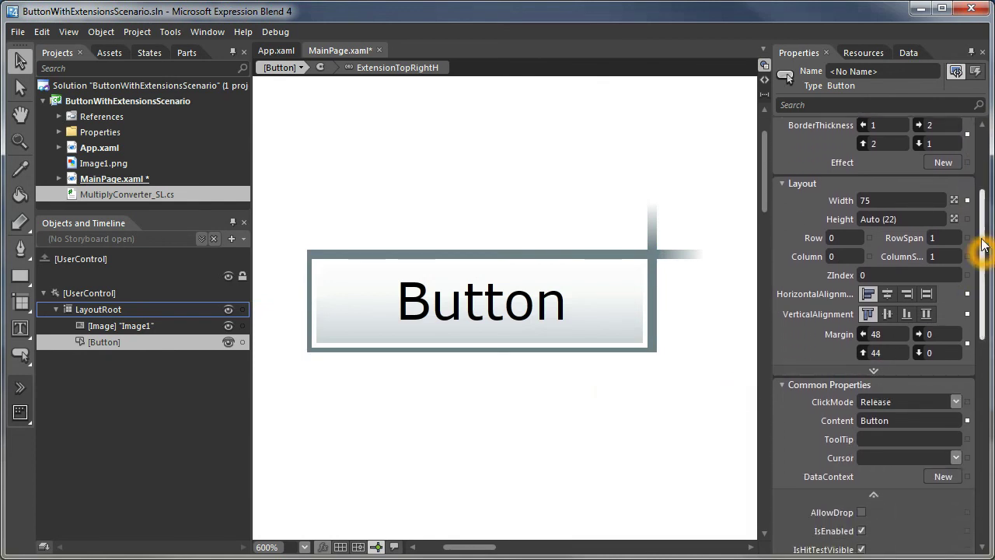
Step: Select the LayoutRoot grid and pan the zoomed-out page to frame the button
{"action": "scroll", "coordinate": [886, 440], "scroll_direction": "down", "scroll_amount": 5}
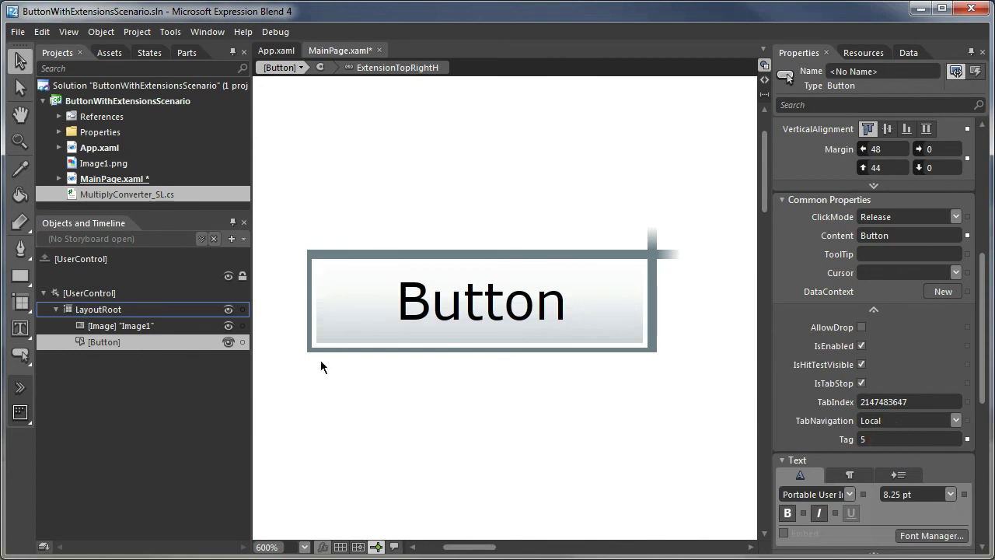
{"action": "left_click", "coordinate": [116, 310]}
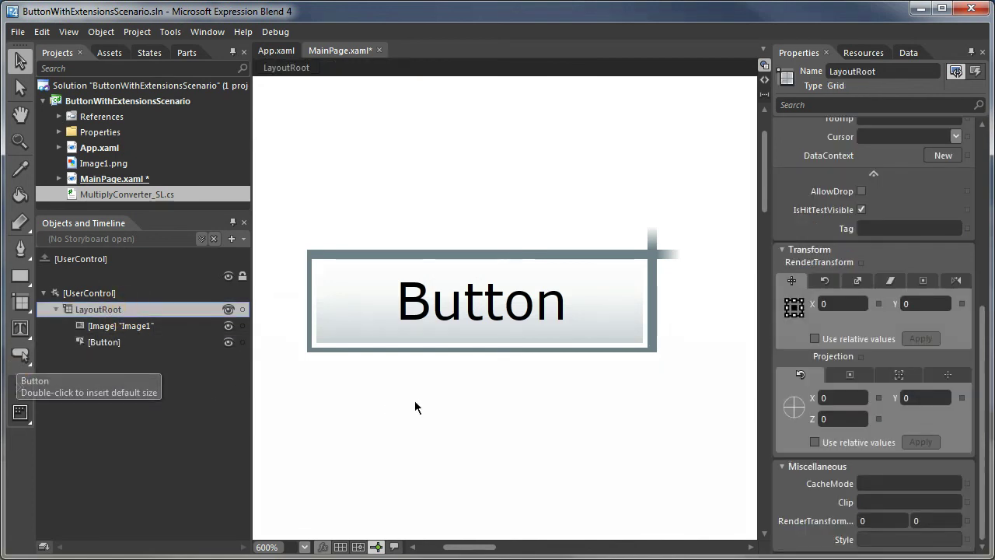
{"action": "scroll", "coordinate": [415, 407], "scroll_direction": "down", "scroll_amount": 2}
{"action": "left_click_drag", "start_coordinate": [349, 296], "coordinate": [387, 269]}
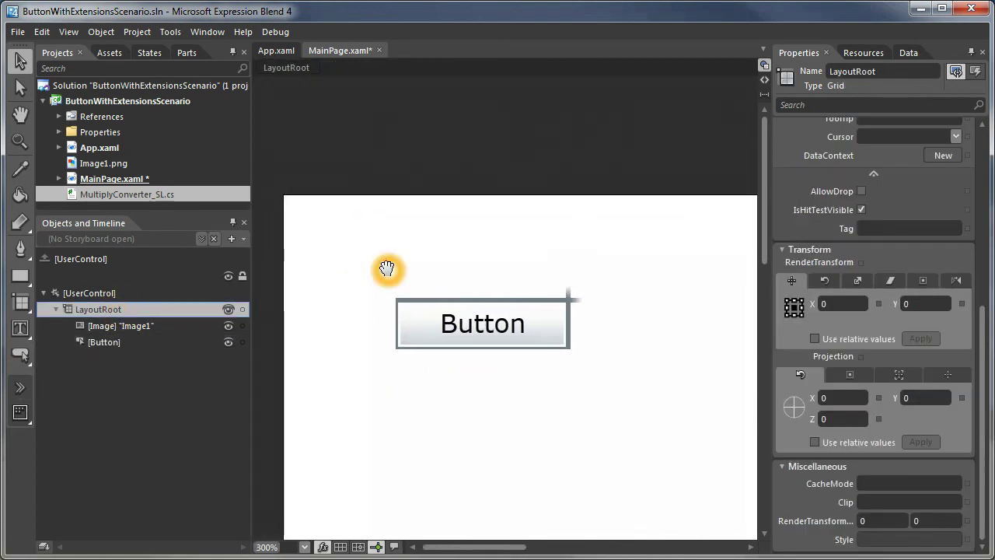
Step: Insert a Slider from the controls flyout, stretch it wide and place it below the button
{"action": "left_click", "coordinate": [21, 354]}
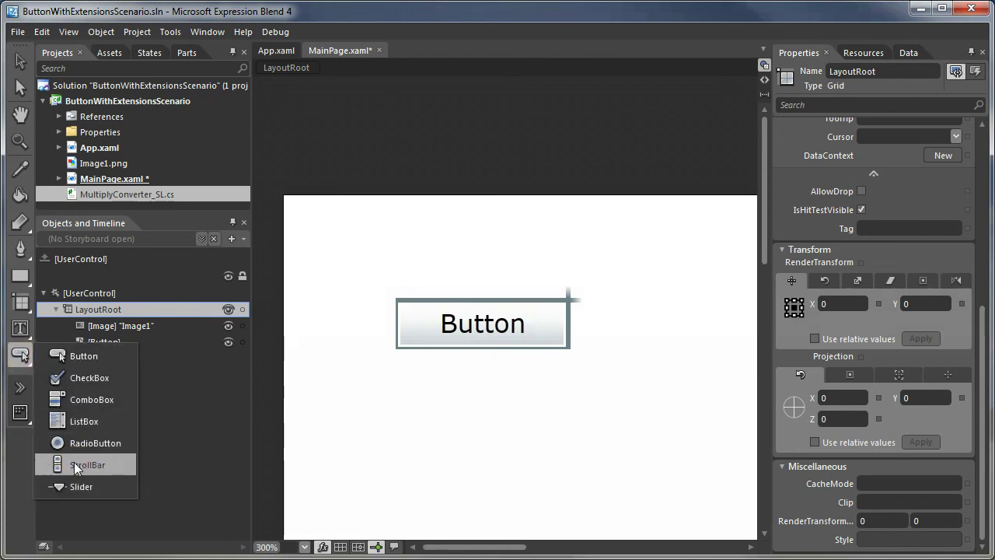
{"action": "left_click", "coordinate": [75, 487]}
{"action": "double_click", "coordinate": [20, 358]}
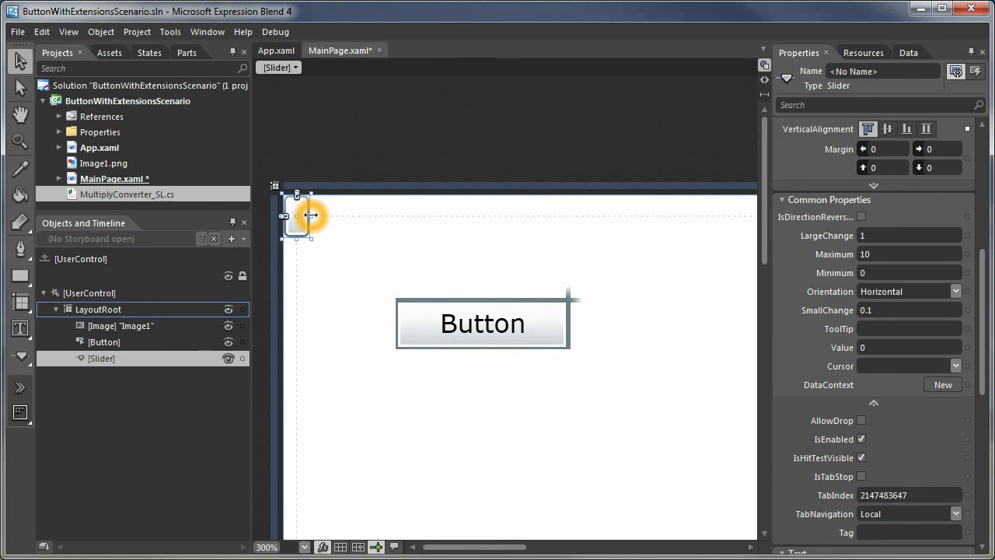
{"action": "left_click_drag", "start_coordinate": [311, 214], "coordinate": [558, 218]}
{"action": "left_click_drag", "start_coordinate": [497, 217], "coordinate": [571, 420]}
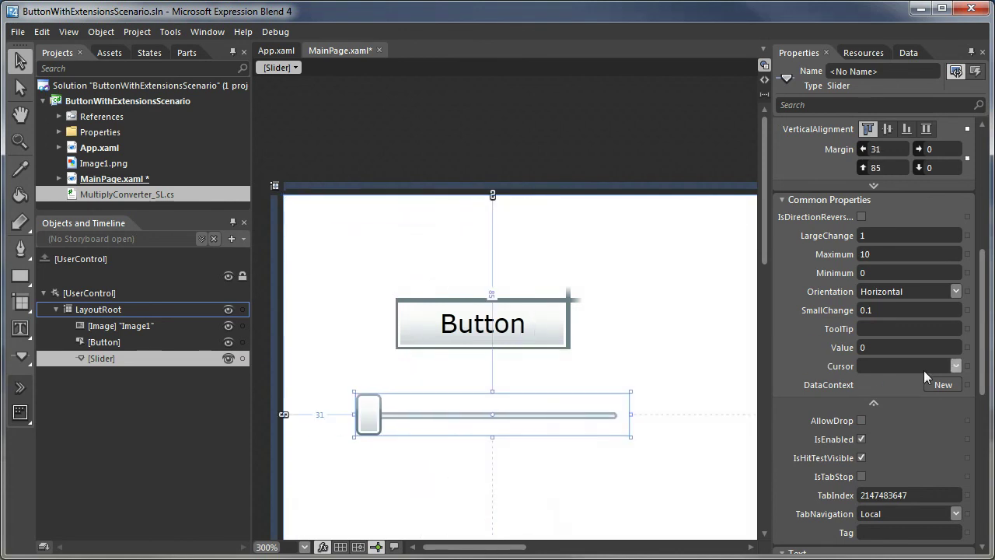
{"action": "left_click", "coordinate": [968, 348]}
Step: Bind the Slider's Value two-way to the Button's Tag and run the project with F5
{"action": "left_click", "coordinate": [871, 499]}
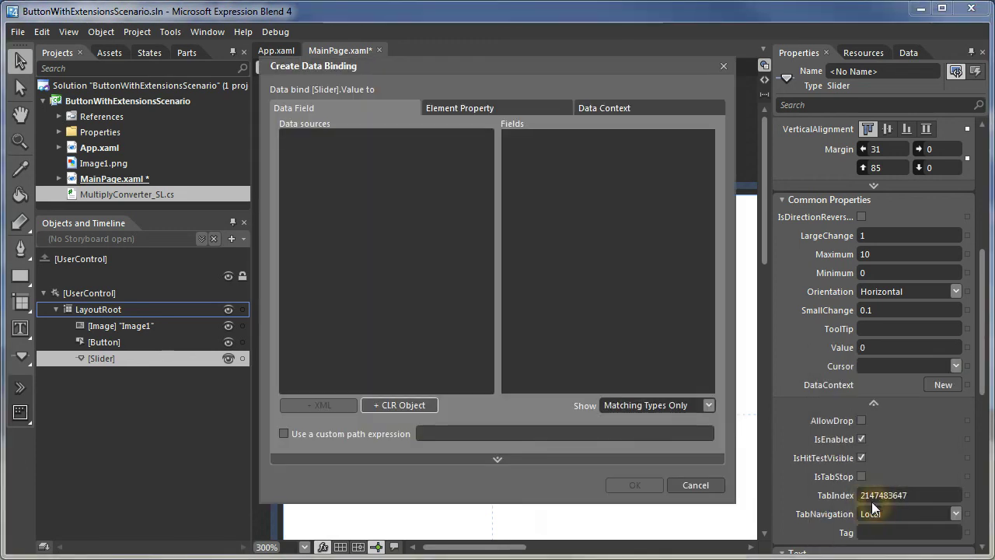
{"action": "left_click", "coordinate": [486, 107]}
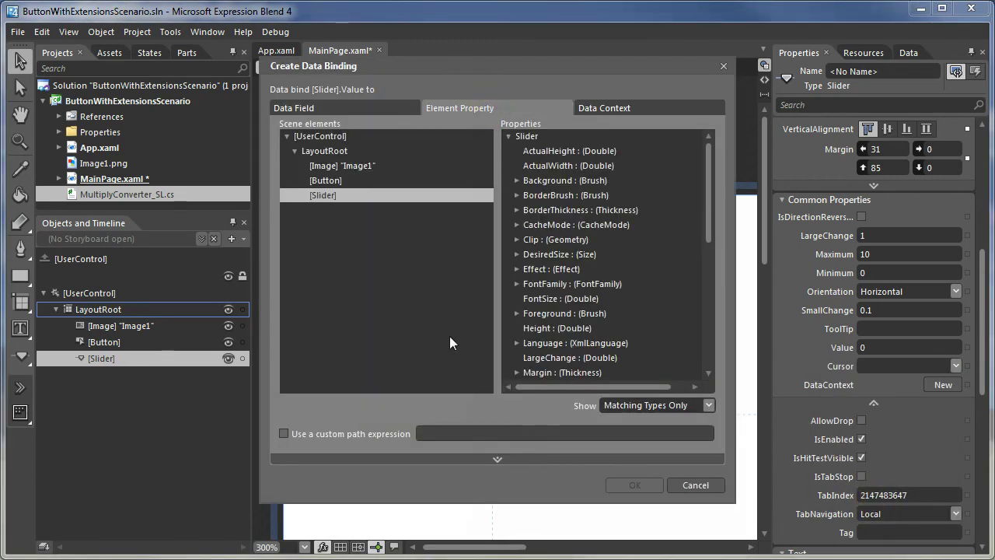
{"action": "left_click", "coordinate": [361, 181]}
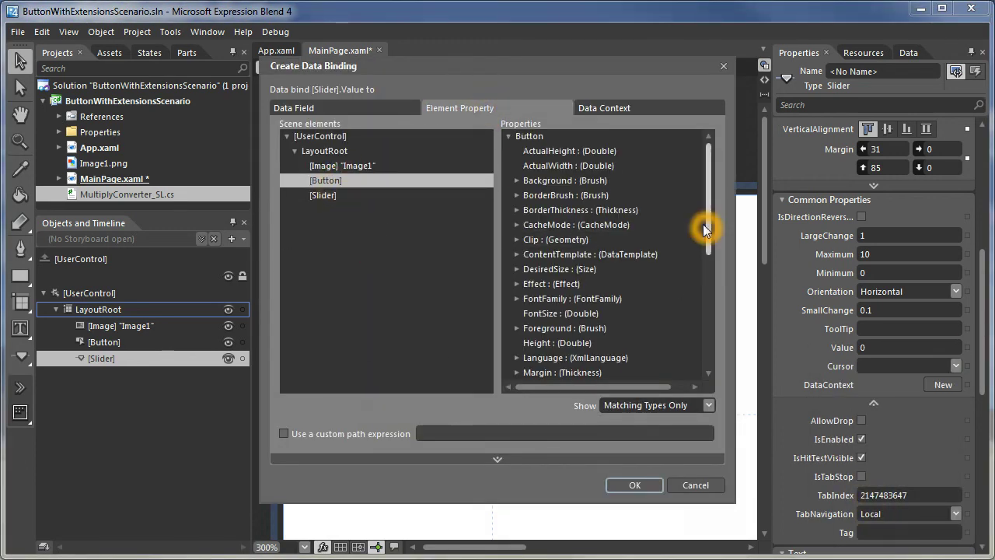
{"action": "left_click_drag", "start_coordinate": [712, 224], "coordinate": [711, 348]}
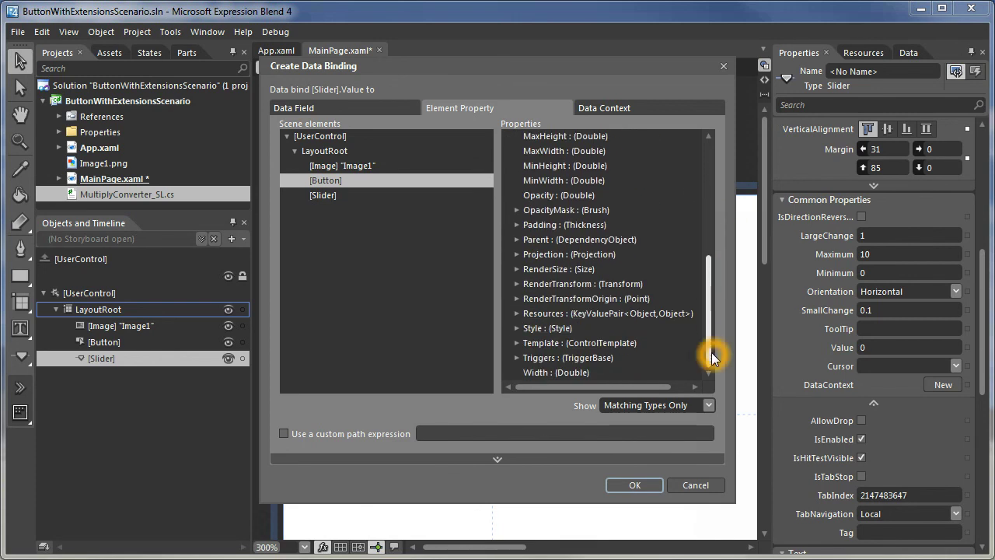
{"action": "left_click", "coordinate": [651, 405]}
{"action": "left_click", "coordinate": [652, 420]}
{"action": "left_click_drag", "start_coordinate": [705, 255], "coordinate": [711, 342]}
{"action": "left_click", "coordinate": [554, 296]}
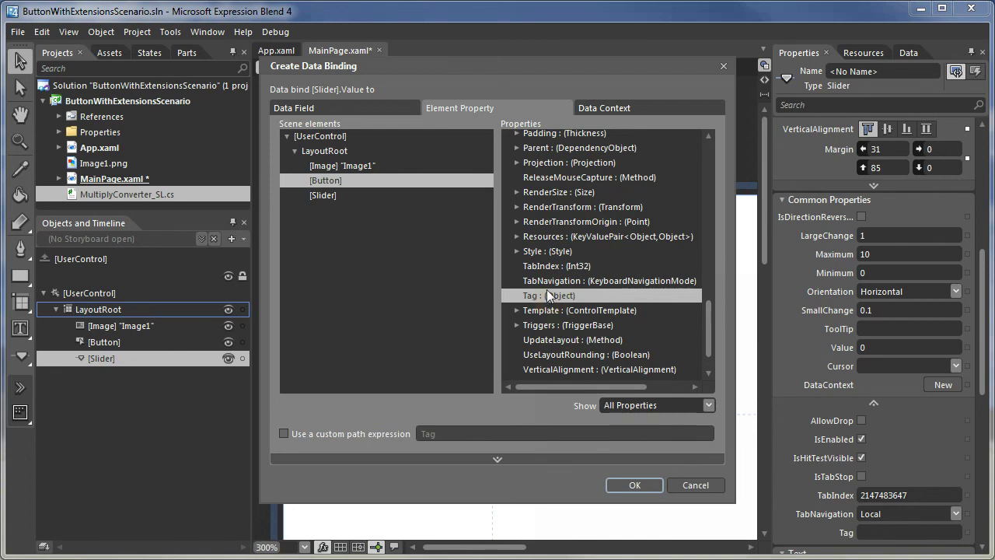
{"action": "left_click", "coordinate": [498, 459]}
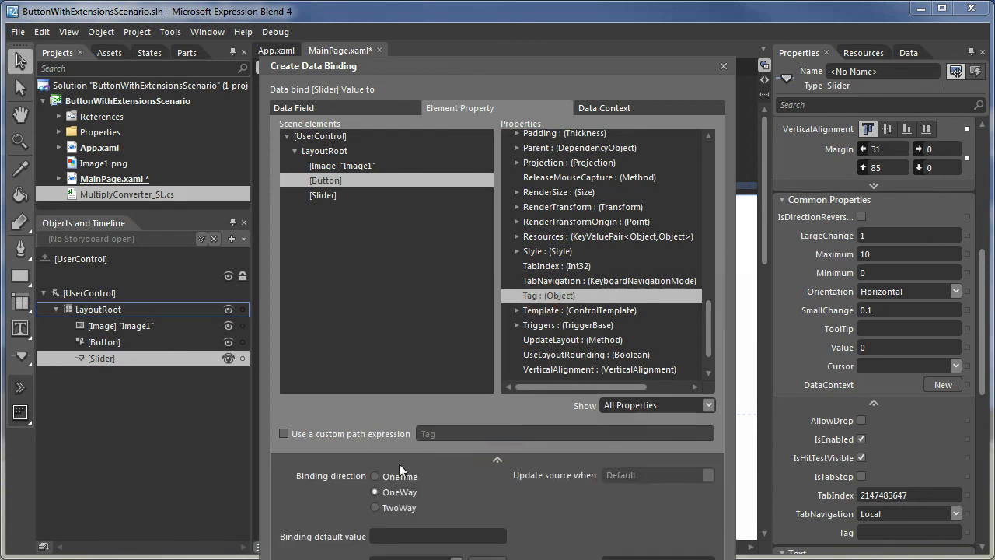
{"action": "left_click", "coordinate": [374, 507]}
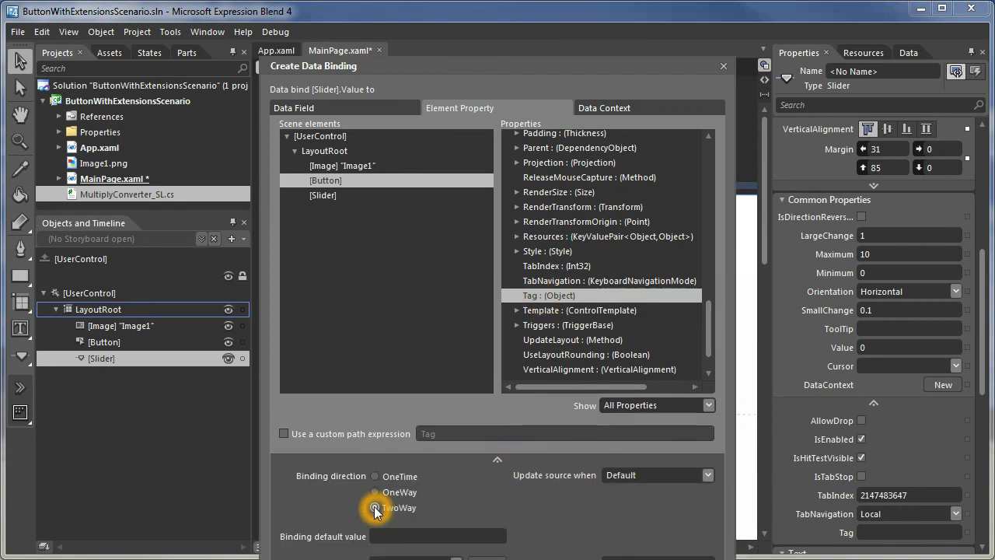
{"action": "key", "text": "Return"}
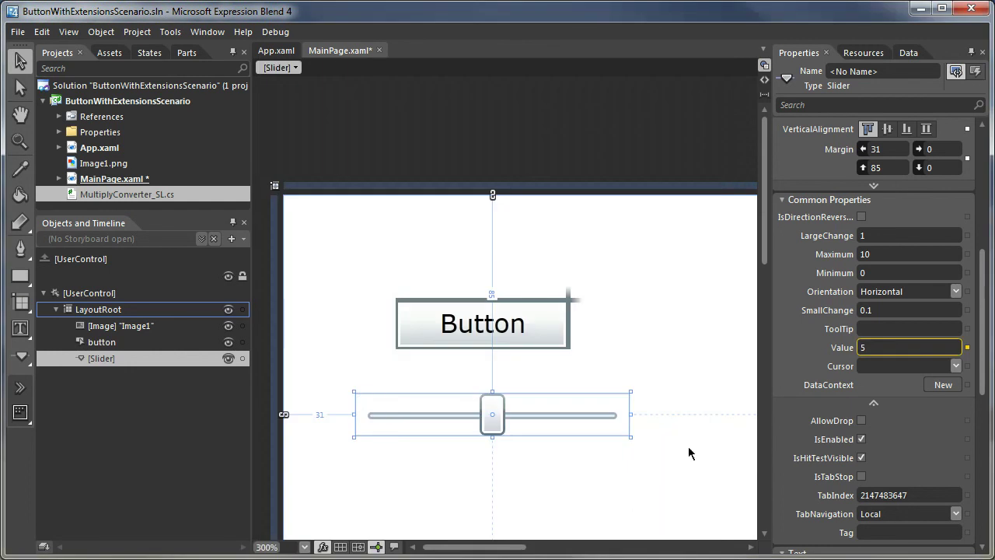
{"action": "key", "text": "F5"}
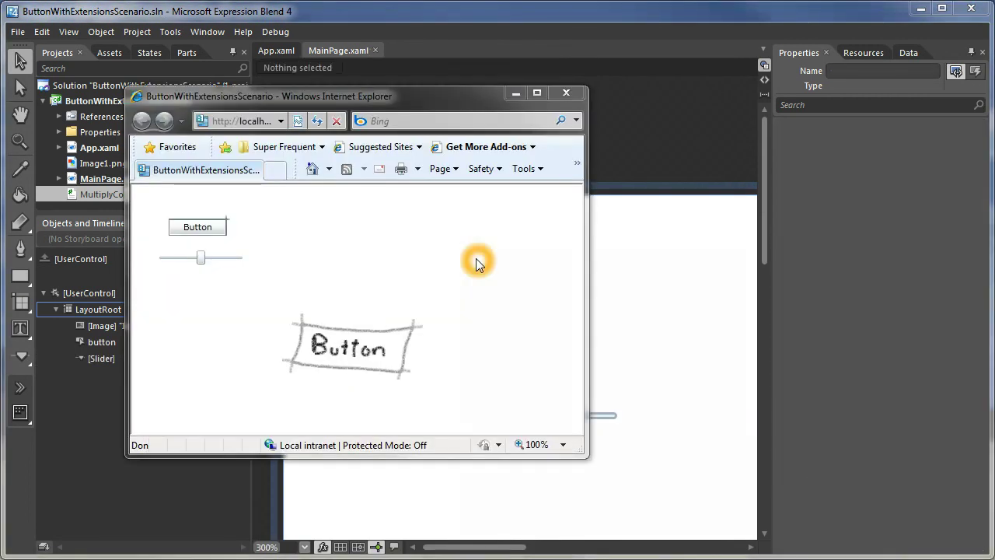
Step: Drag the running page's slider across its range to check the button's extension rectangles resize
{"action": "left_click", "coordinate": [201, 259]}
{"action": "left_click_drag", "start_coordinate": [233, 261], "coordinate": [197, 260]}
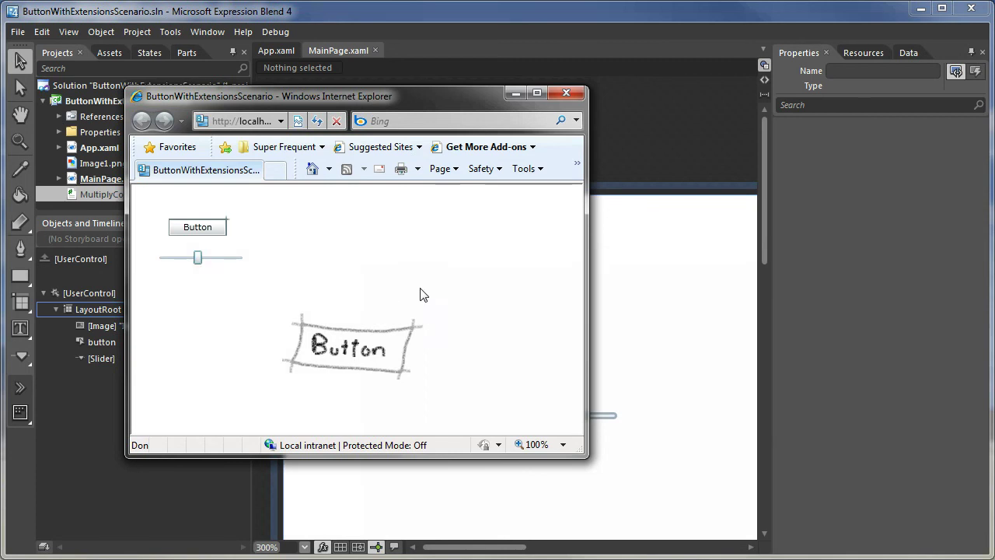